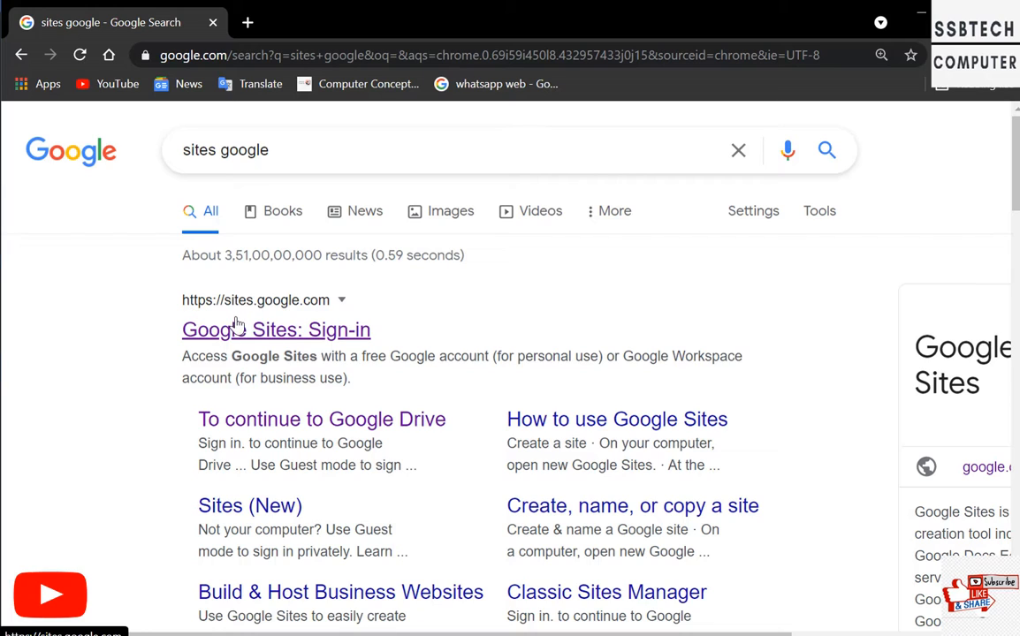
- Open Google Sites from the search results and show its full template gallery
{"action": "left_click", "coordinate": [313, 335]}
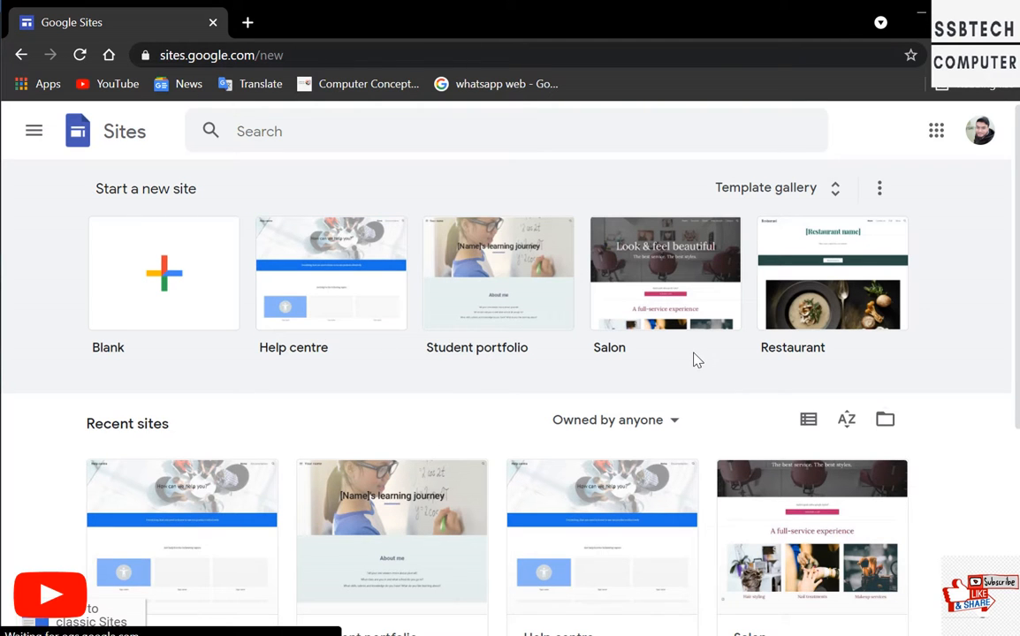
{"action": "scroll", "coordinate": [689, 358], "scroll_direction": "down", "scroll_amount": 4}
{"action": "scroll", "coordinate": [683, 357], "scroll_direction": "up", "scroll_amount": 4}
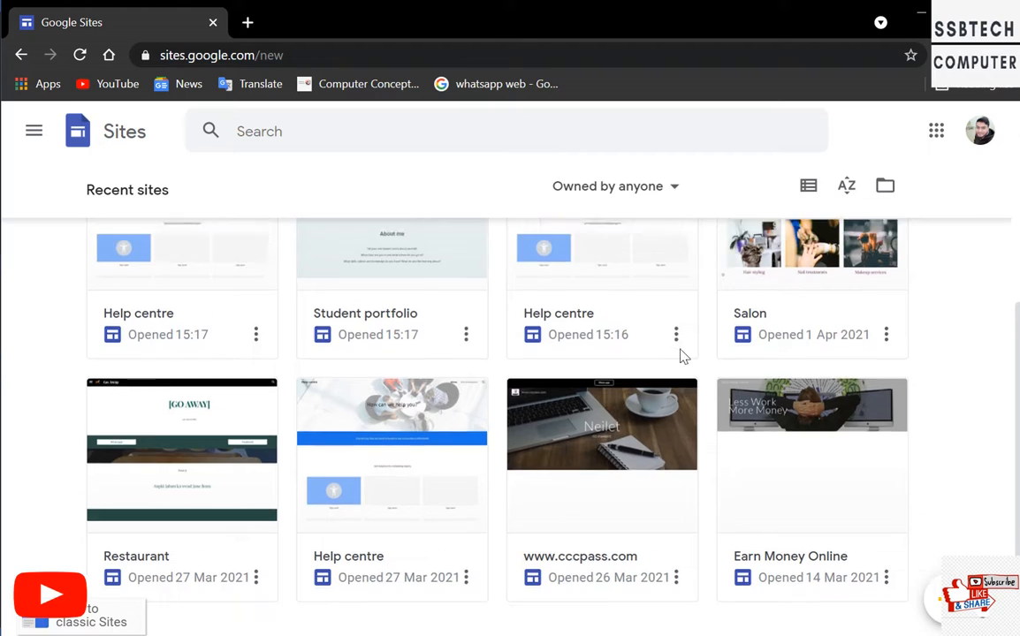
{"action": "left_click", "coordinate": [826, 198]}
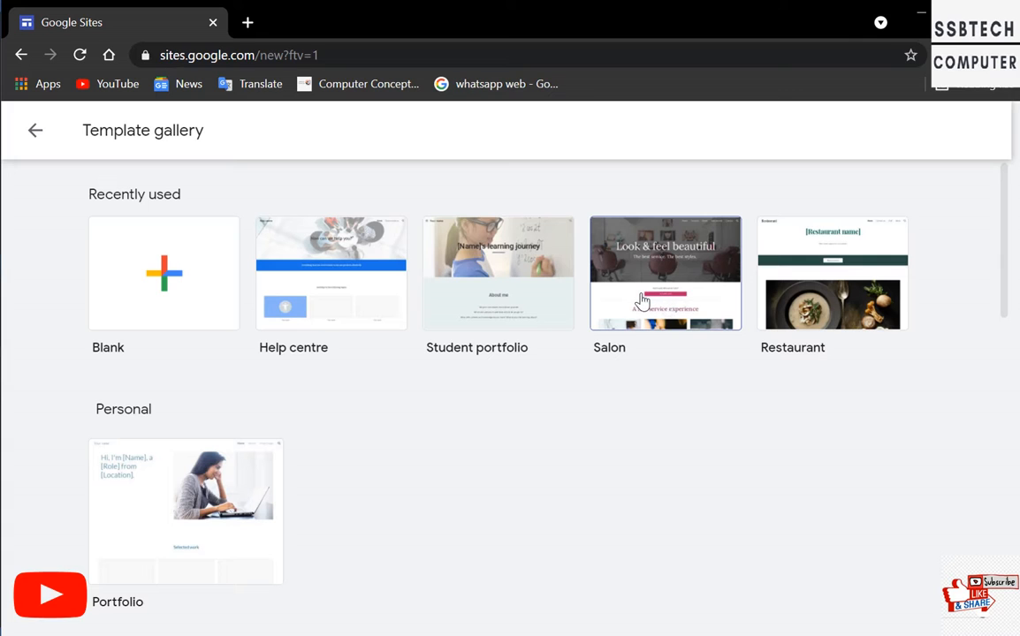
- Look through the gallery's Personal, Work, Small business and Education site templates
{"action": "scroll", "coordinate": [242, 496], "scroll_direction": "down", "scroll_amount": 1}
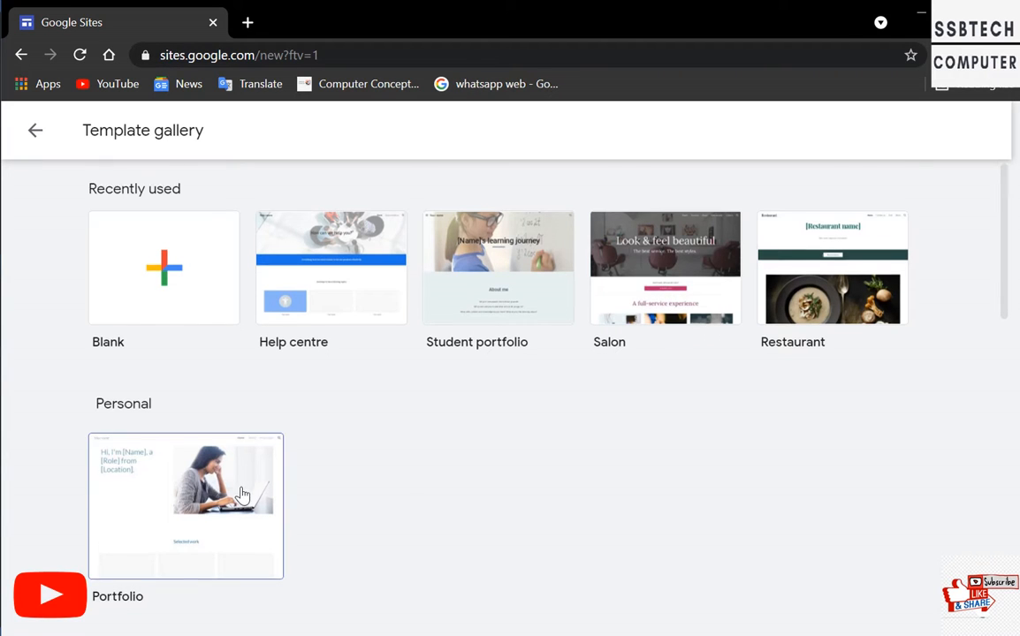
{"action": "scroll", "coordinate": [243, 496], "scroll_direction": "down", "scroll_amount": 6}
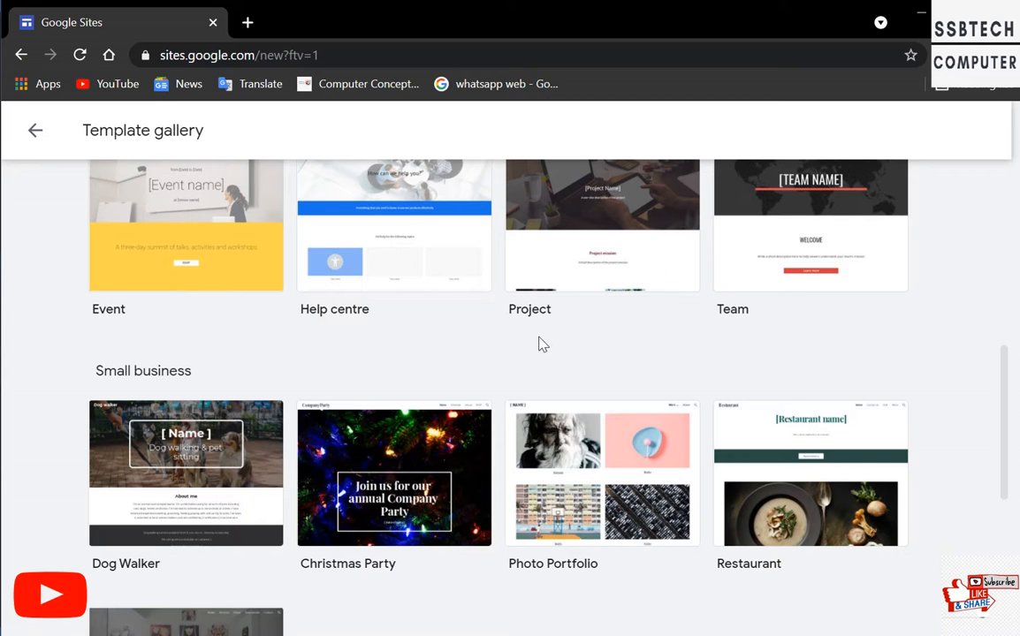
{"action": "scroll", "coordinate": [758, 329], "scroll_direction": "down", "scroll_amount": 2}
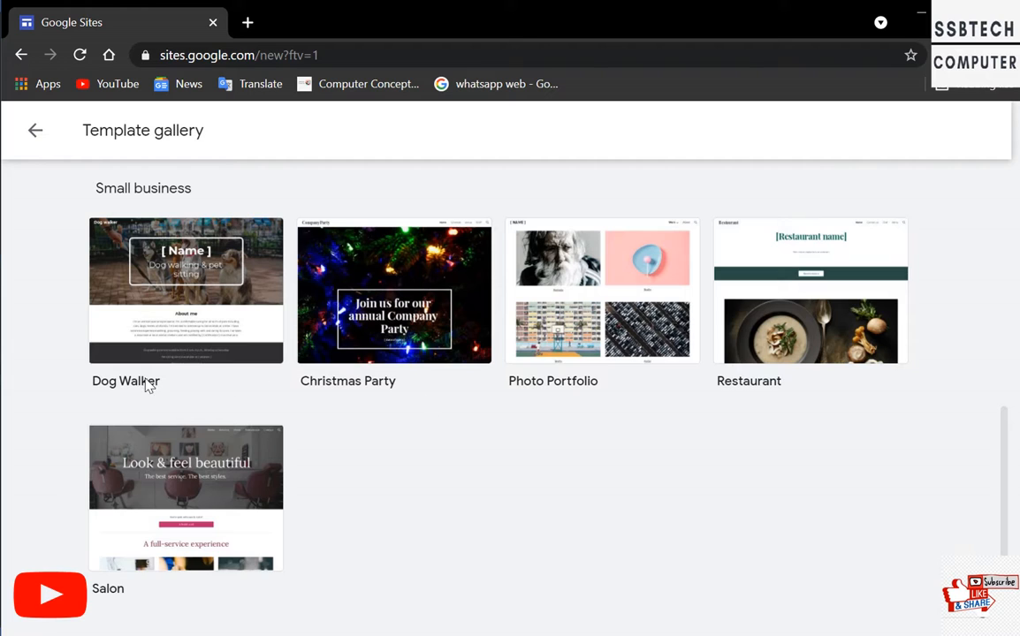
{"action": "scroll", "coordinate": [189, 412], "scroll_direction": "down", "scroll_amount": 2}
{"action": "scroll", "coordinate": [208, 477], "scroll_direction": "down", "scroll_amount": 1}
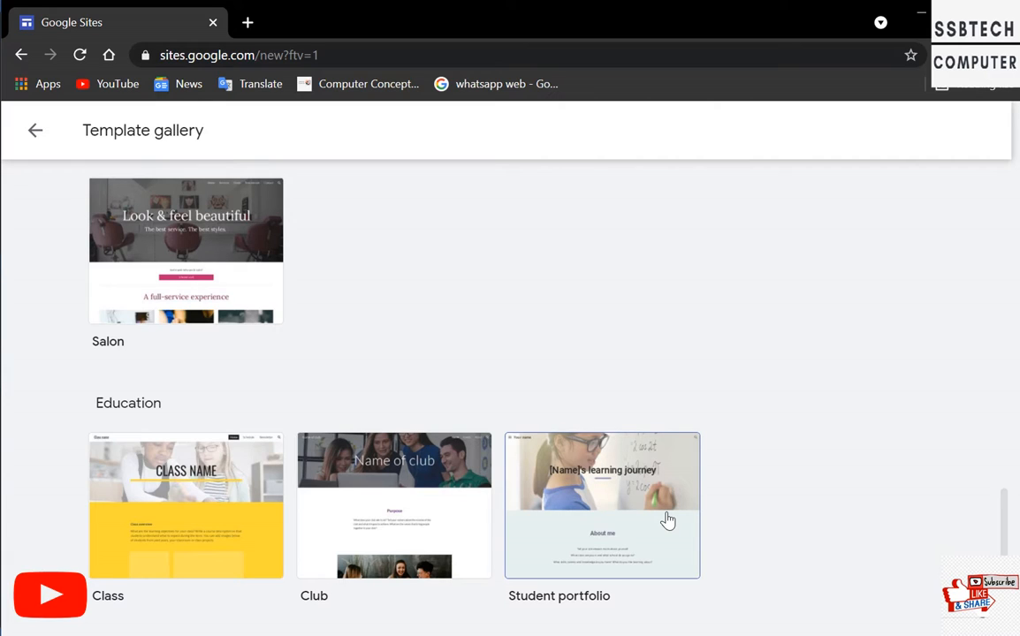
{"action": "scroll", "coordinate": [487, 381], "scroll_direction": "up", "scroll_amount": 8}
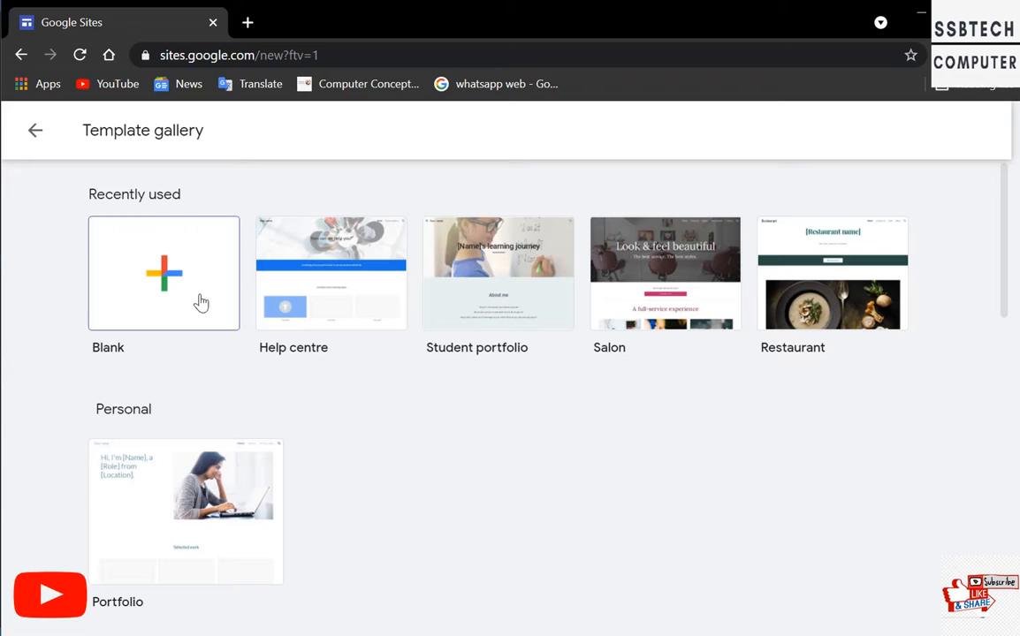
{"action": "left_click", "coordinate": [154, 280]}
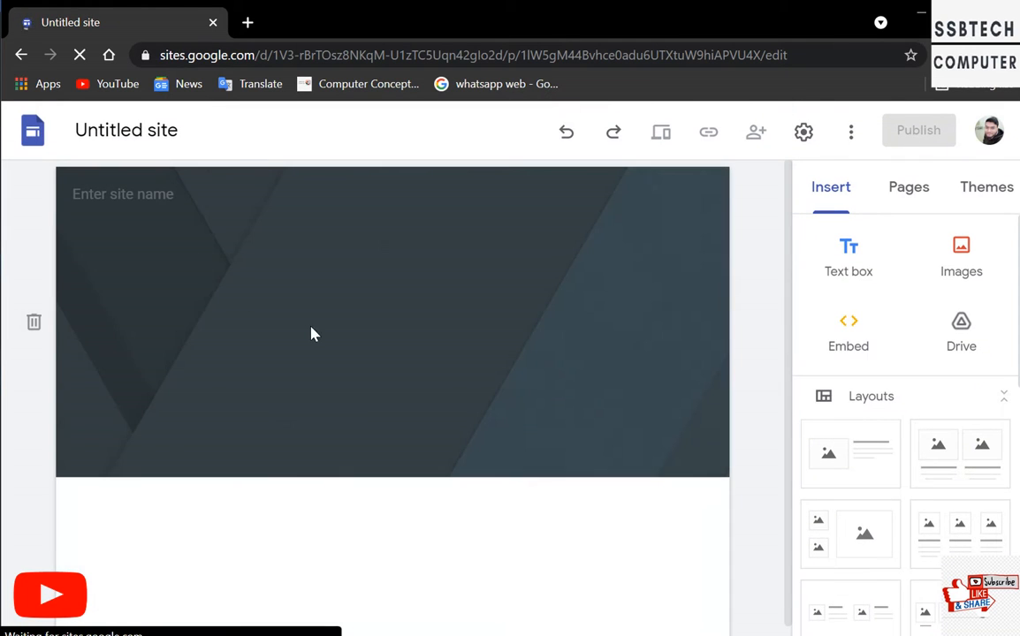
{"action": "left_click", "coordinate": [370, 376]}
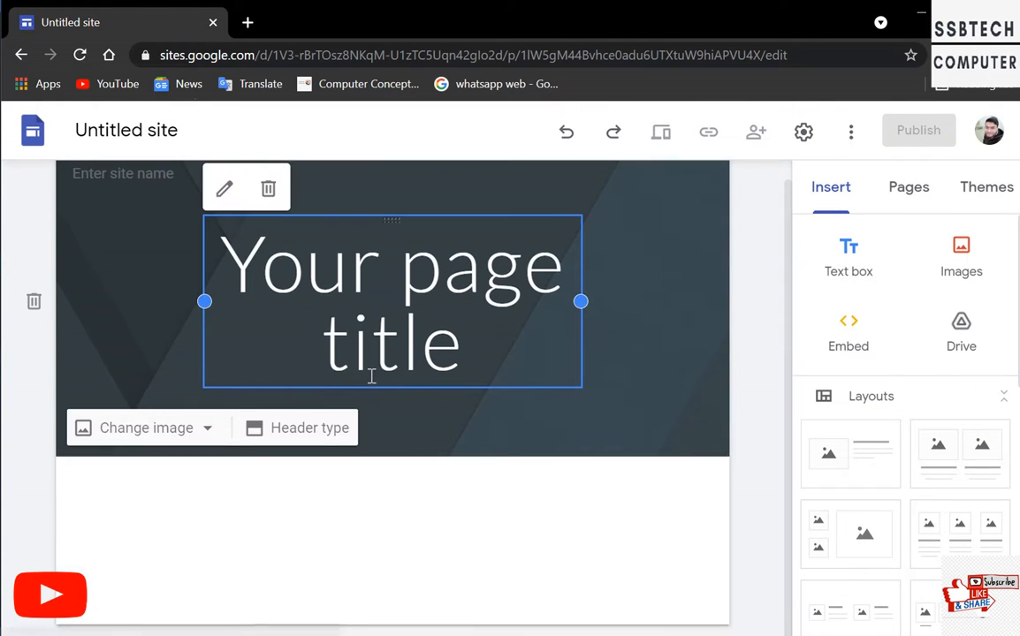
{"action": "left_click", "coordinate": [23, 55]}
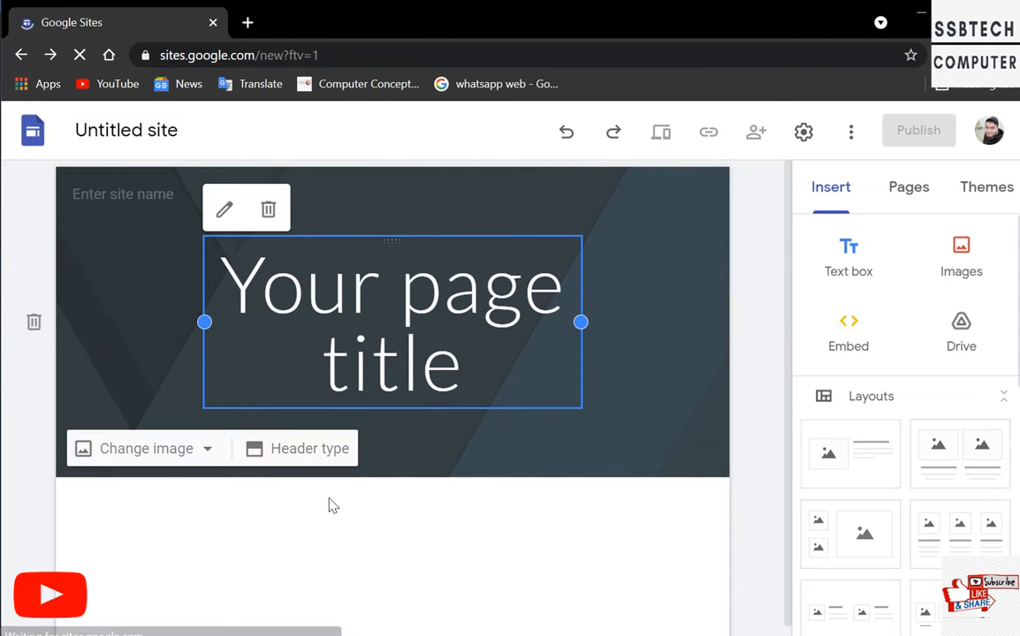
{"action": "scroll", "coordinate": [586, 439], "scroll_direction": "down", "scroll_amount": 6}
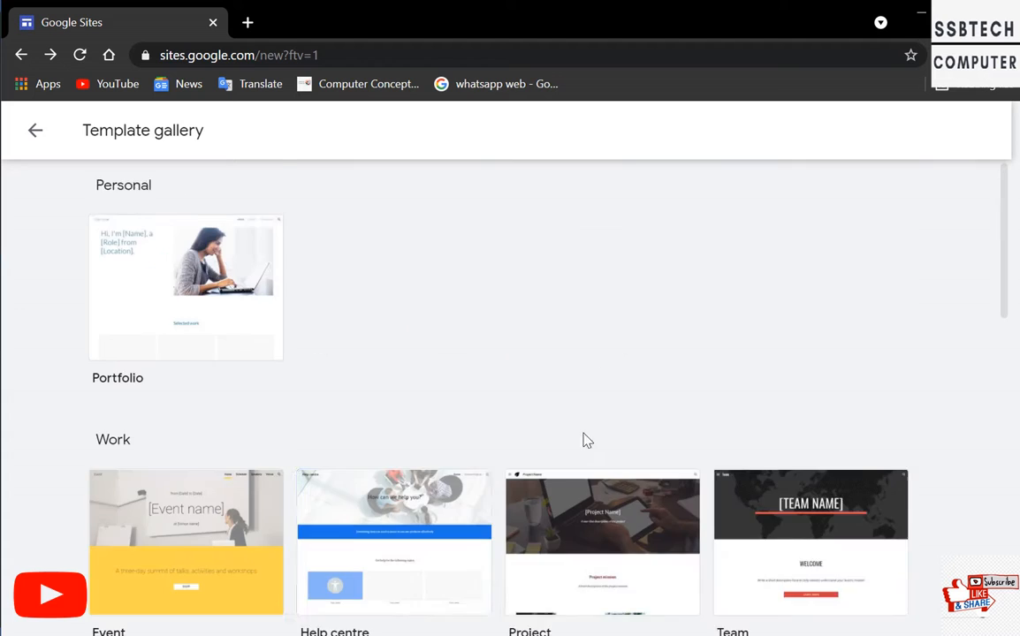
{"action": "scroll", "coordinate": [406, 464], "scroll_direction": "up", "scroll_amount": 6}
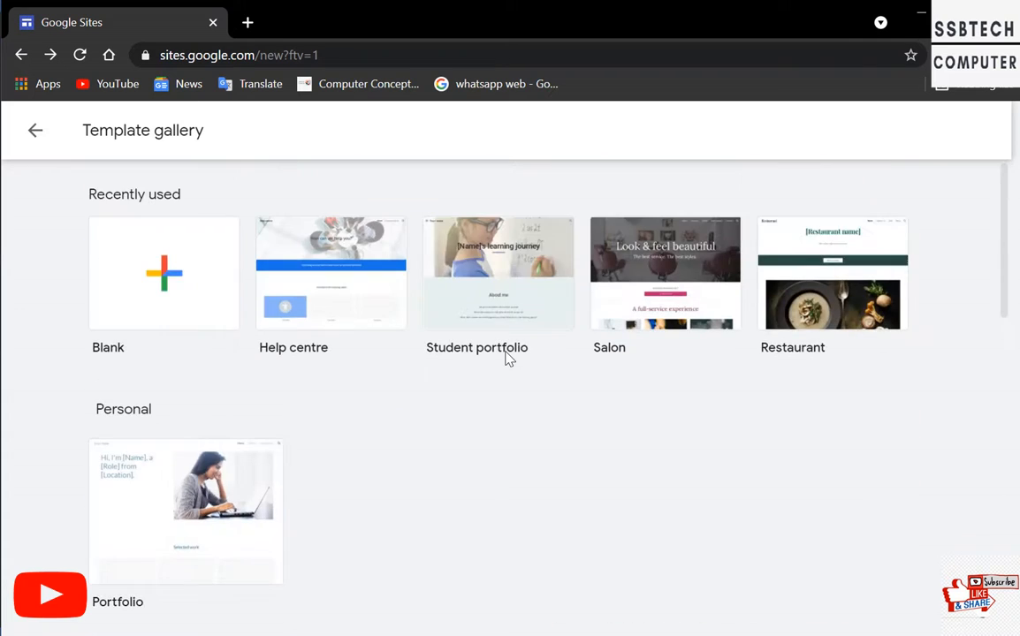
- Create a new site from the recently used Help centre template
{"action": "left_click", "coordinate": [338, 298]}
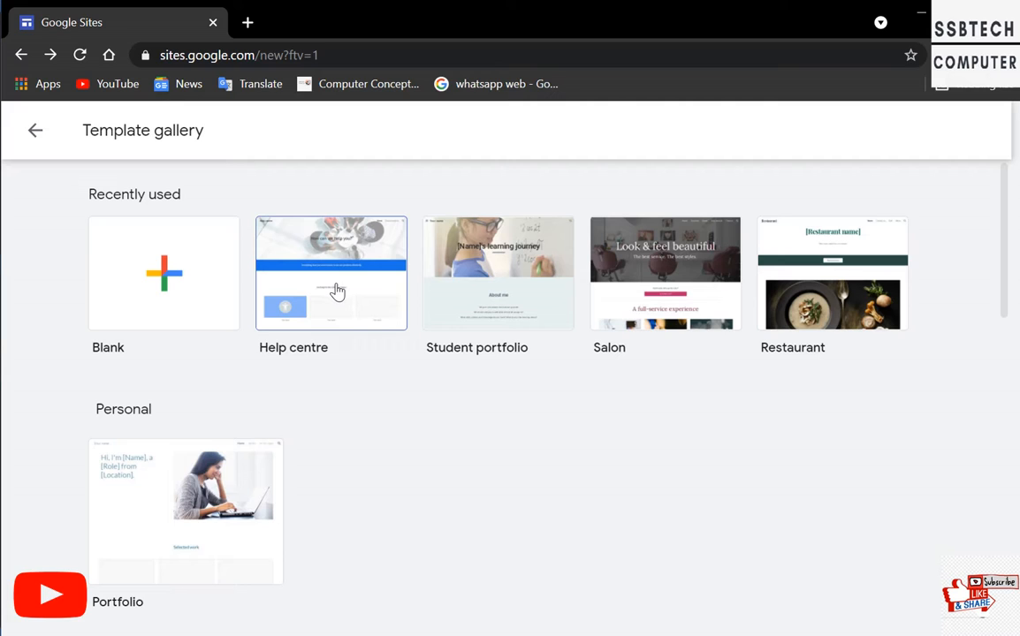
{"action": "left_click", "coordinate": [334, 294]}
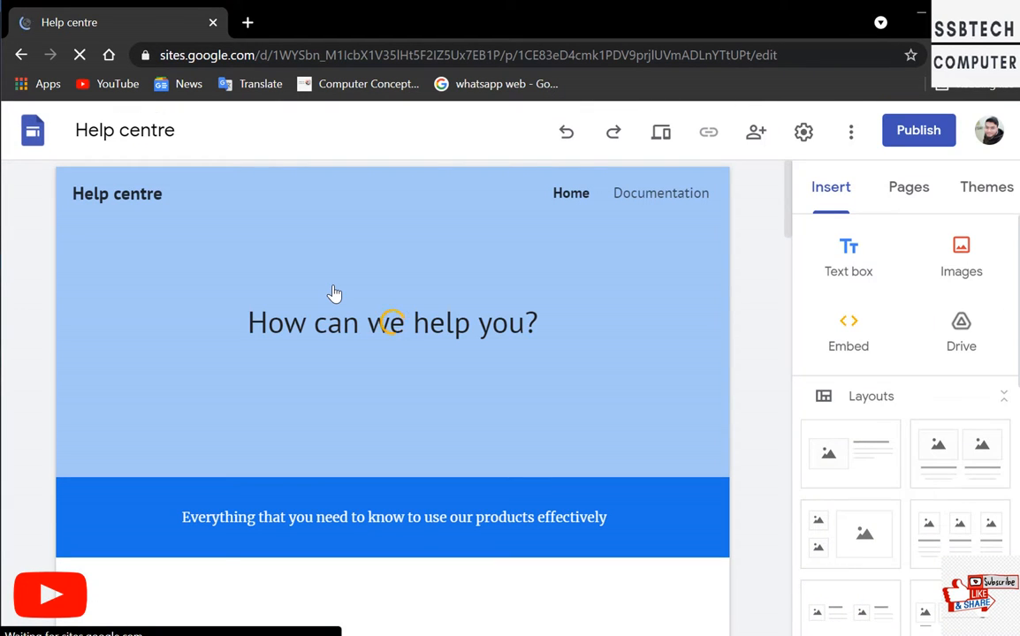
{"action": "left_click", "coordinate": [334, 297]}
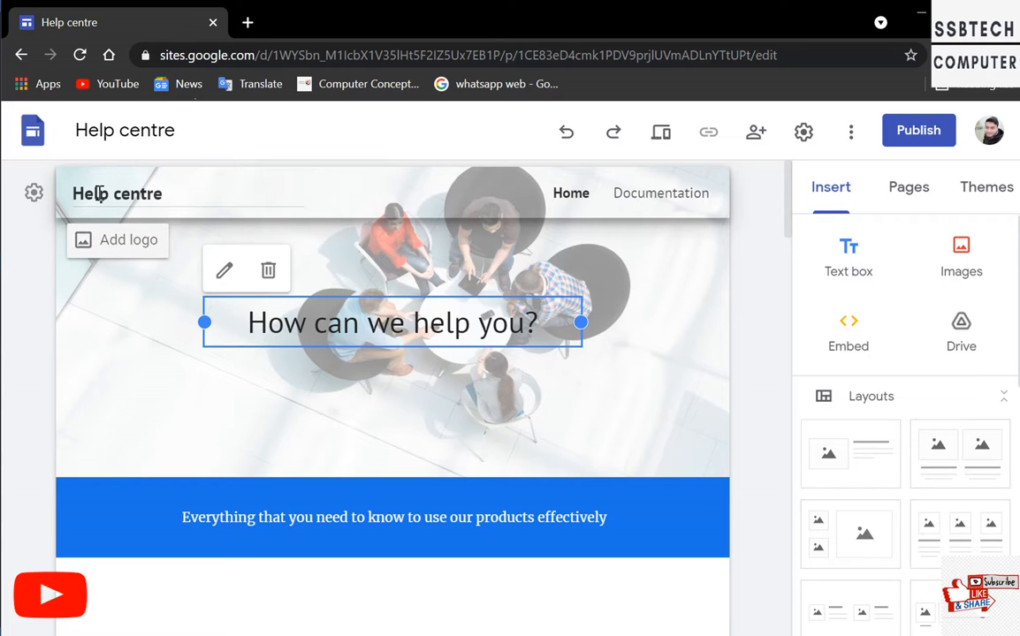
- Replace the site name in the page header with COVID HELP CENTRE
{"action": "left_click_drag", "start_coordinate": [75, 194], "coordinate": [165, 197]}
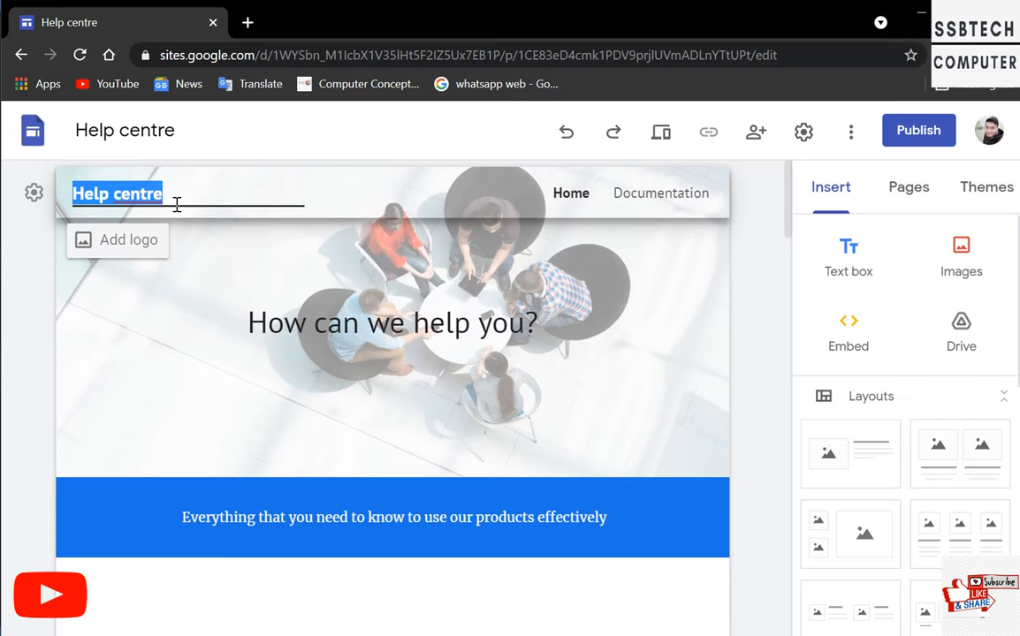
{"action": "type", "text": "COVID HEL"}
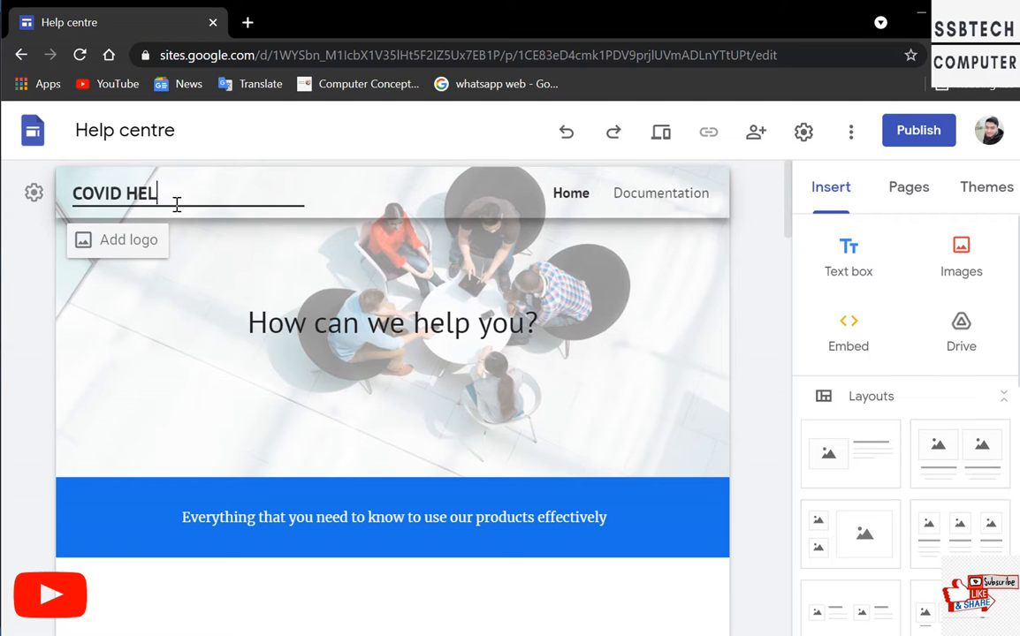
{"action": "type", "text": "P CENTER"}
{"action": "key", "text": "BackSpace"}
{"action": "key", "text": "BackSpace"}
{"action": "type", "text": "RE"}
- Search Google for COVID LOGO in a new browser tab and show the image results
{"action": "left_click", "coordinate": [248, 22]}
{"action": "left_click", "coordinate": [431, 389]}
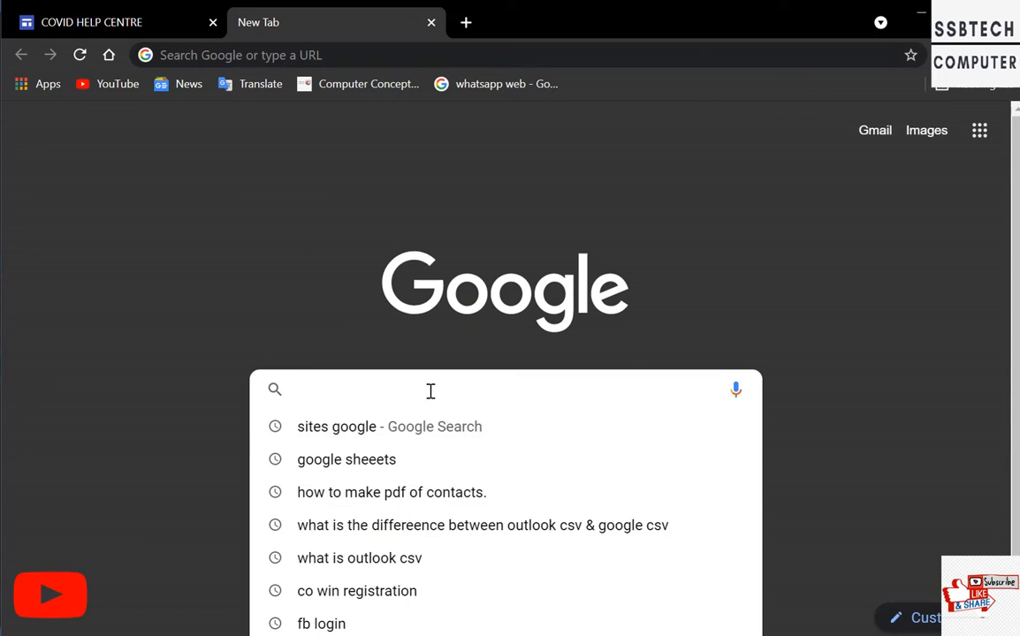
{"action": "type", "text": "COVID "}
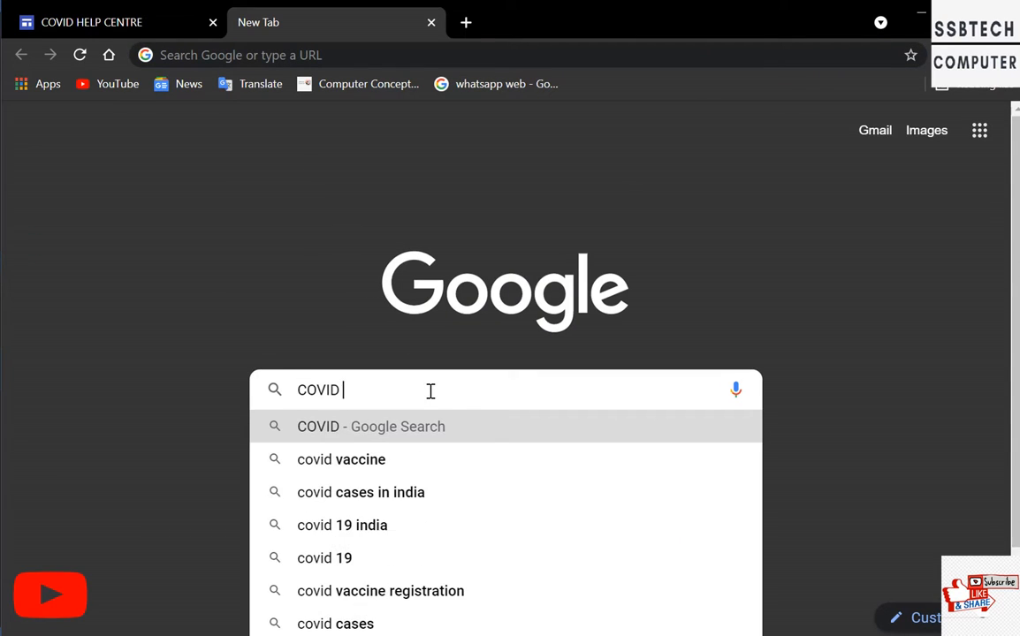
{"action": "type", "text": "LOGO"}
{"action": "key", "text": "Return"}
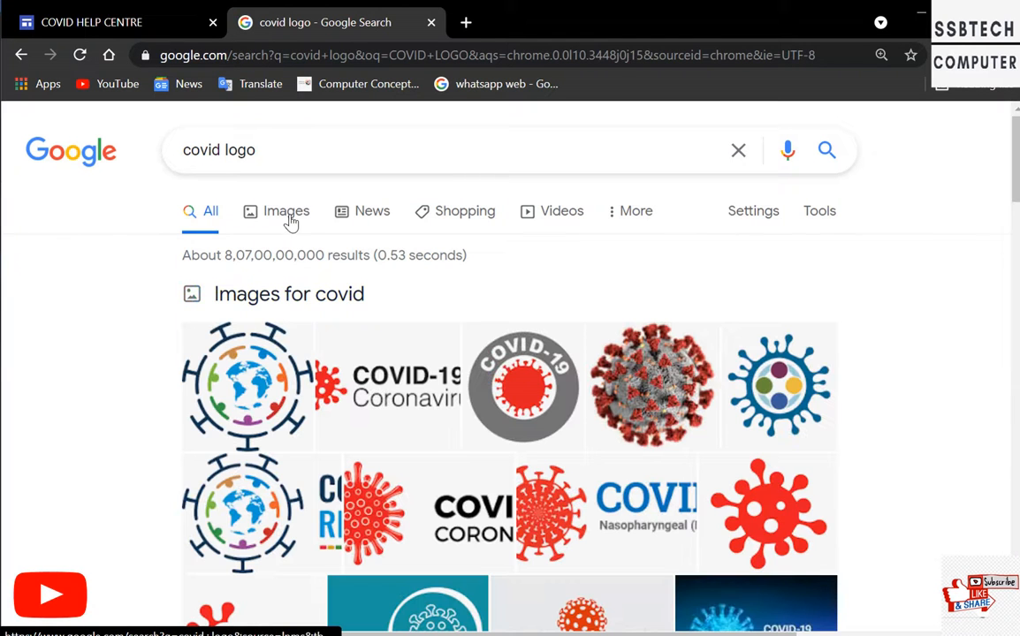
{"action": "left_click", "coordinate": [285, 214]}
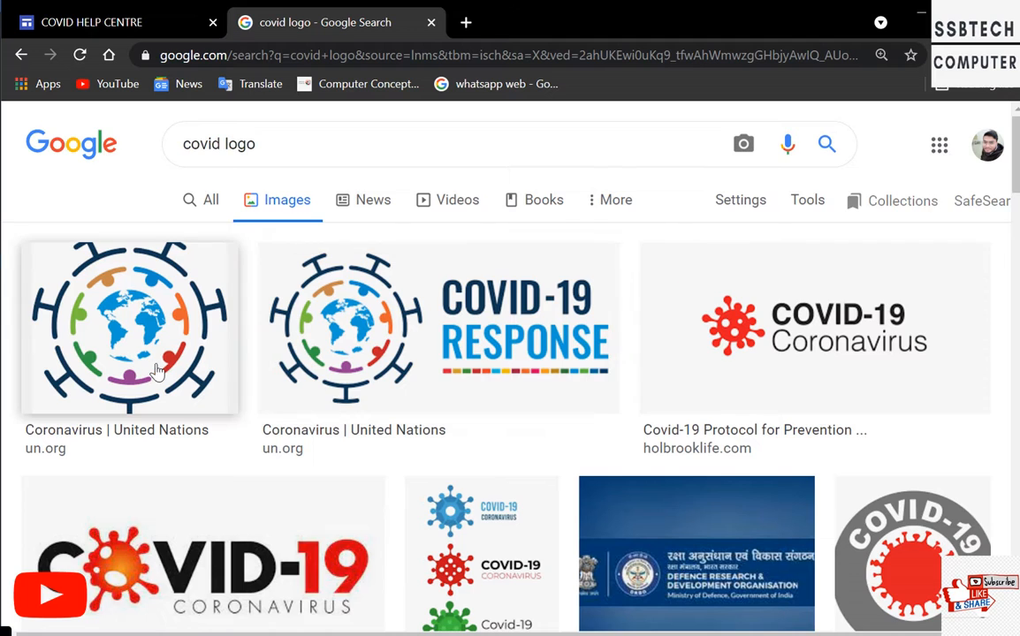
- Save the United Nations coronavirus globe logo to the Desktop as a PNG image named 123
{"action": "scroll", "coordinate": [159, 377], "scroll_direction": "down", "scroll_amount": 4}
{"action": "scroll", "coordinate": [159, 377], "scroll_direction": "up", "scroll_amount": 2}
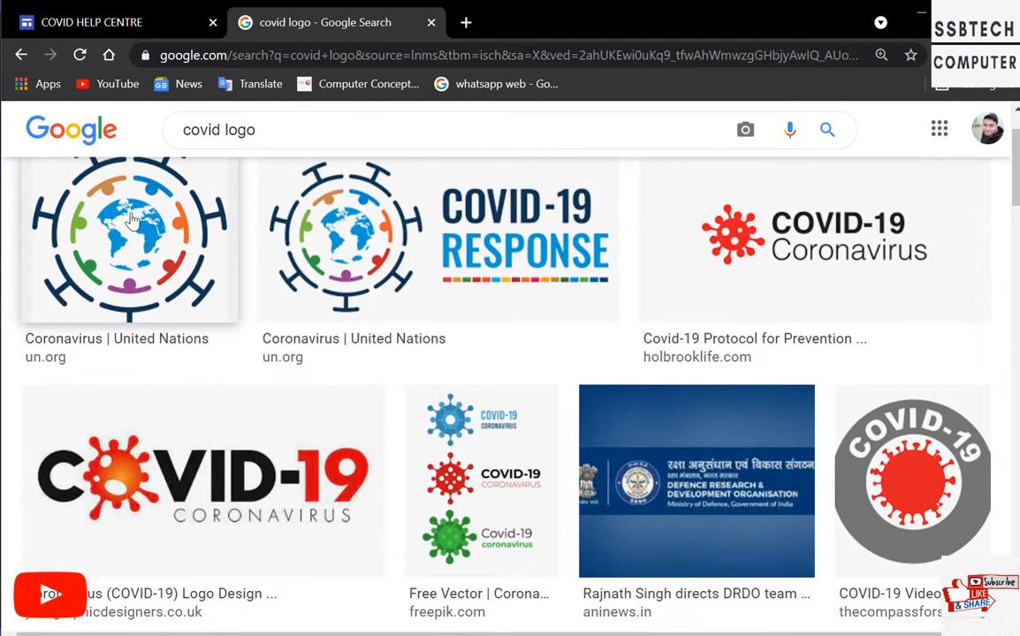
{"action": "left_click", "coordinate": [140, 258]}
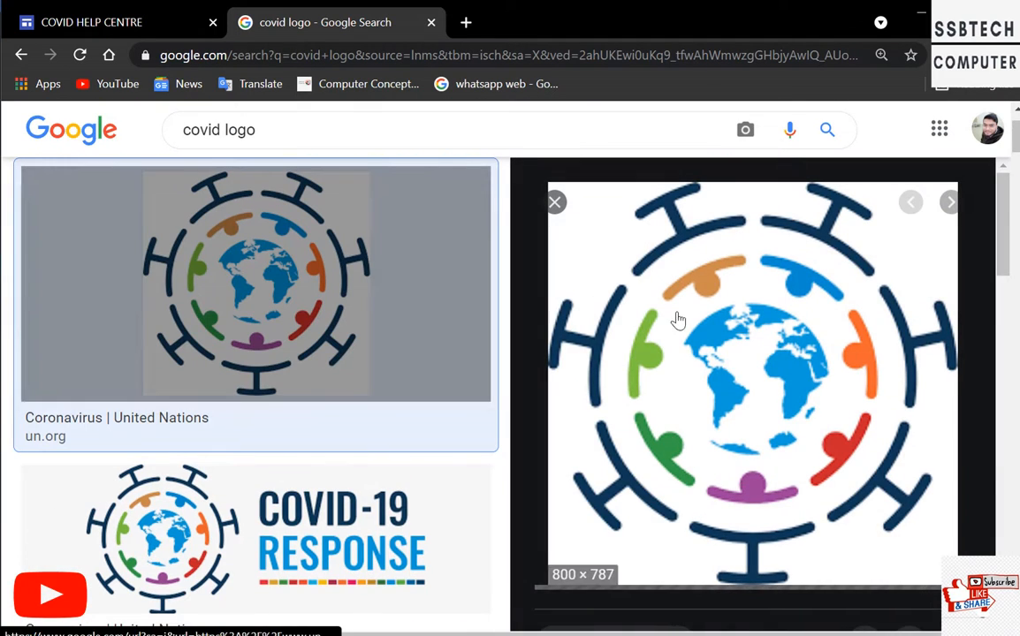
{"action": "right_click", "coordinate": [687, 309]}
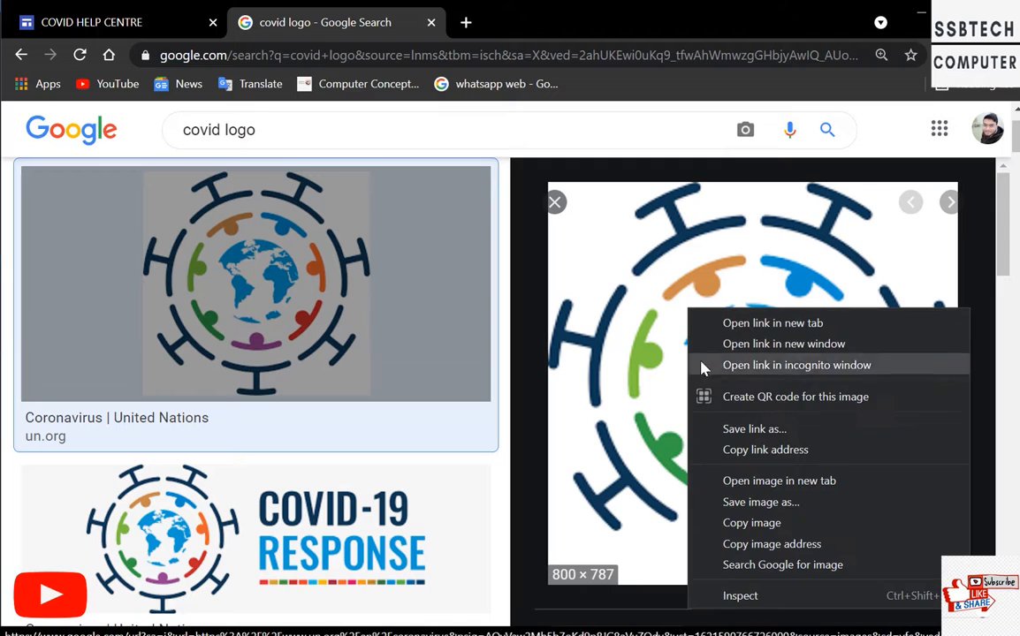
{"action": "left_click", "coordinate": [742, 502]}
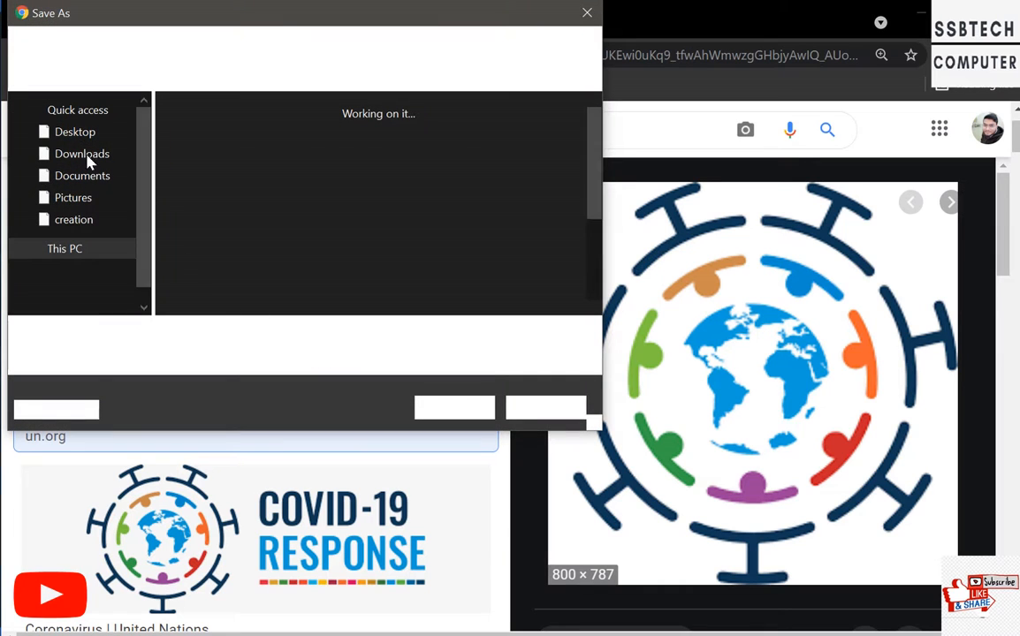
{"action": "left_click", "coordinate": [75, 132]}
{"action": "left_click", "coordinate": [69, 154]}
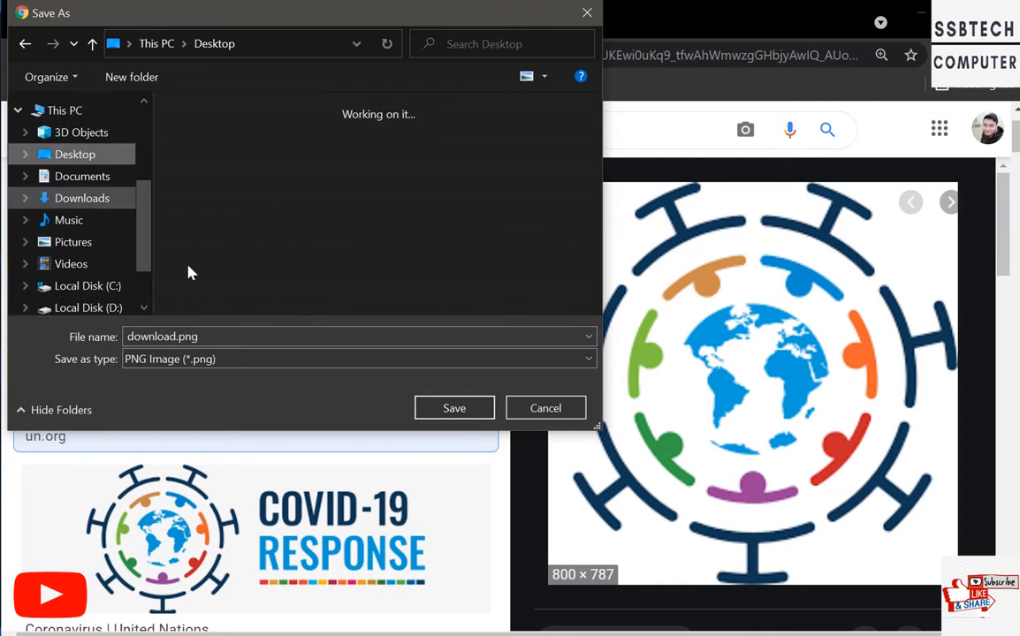
{"action": "double_click", "coordinate": [246, 336]}
{"action": "type", "text": "123"}
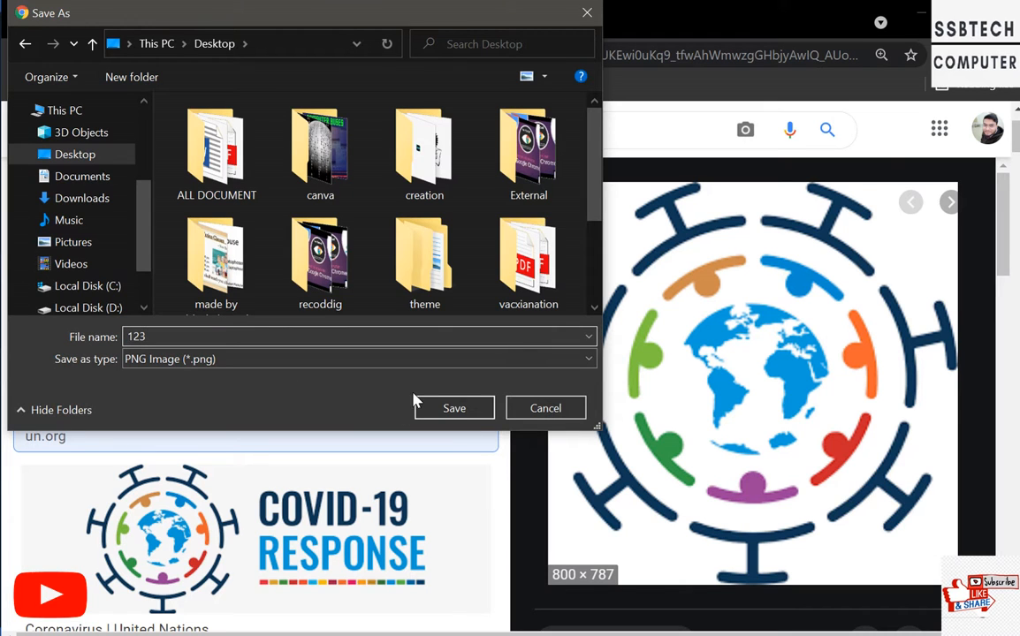
{"action": "left_click", "coordinate": [466, 414]}
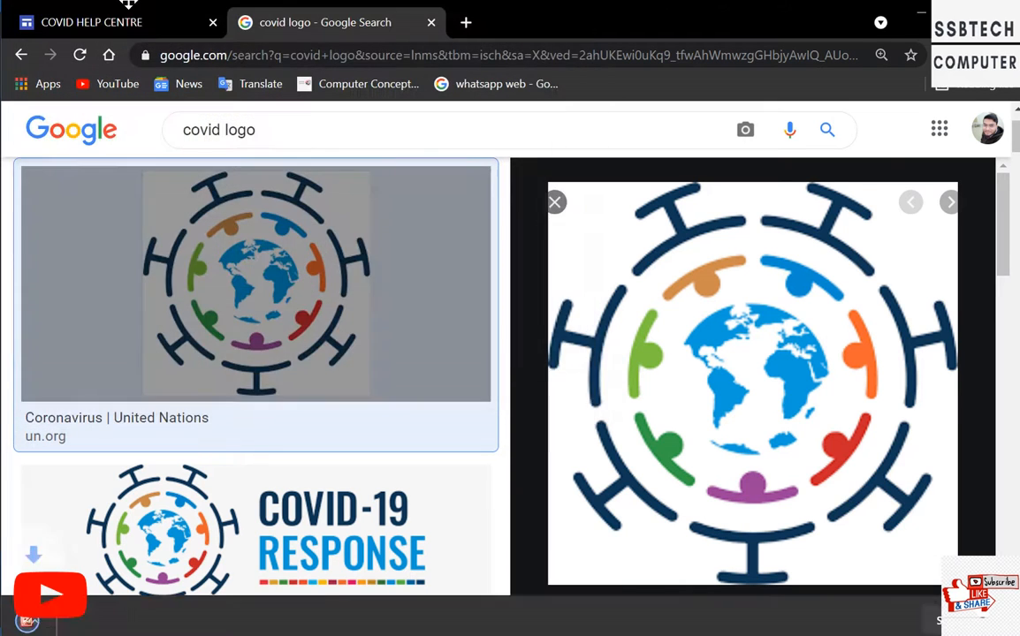
- Return to the site editor and upload 123.png from the Desktop as the site logo
{"action": "left_click", "coordinate": [110, 23]}
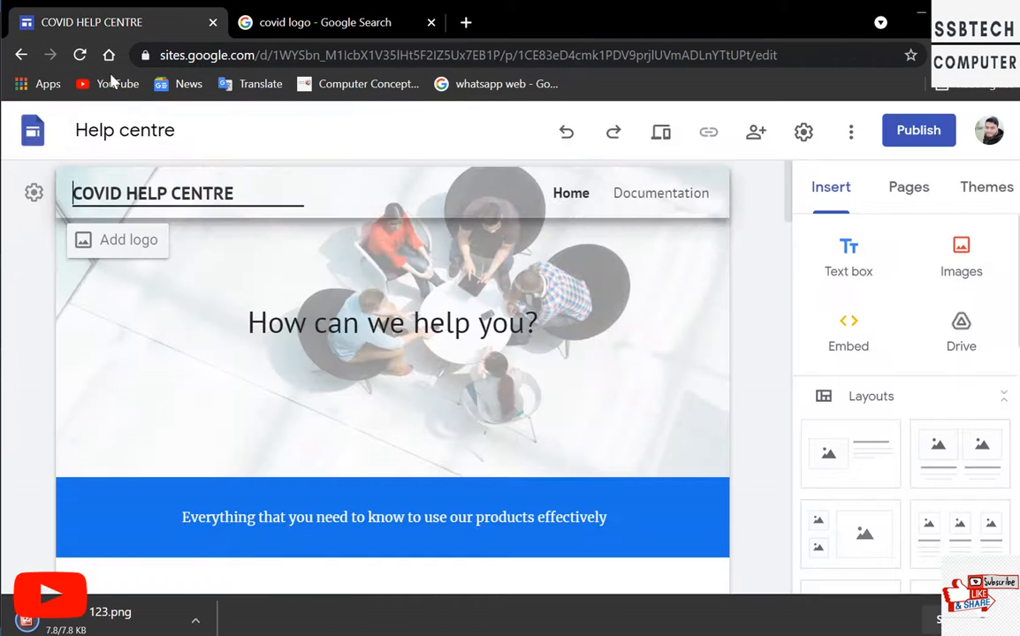
{"action": "left_click", "coordinate": [128, 251]}
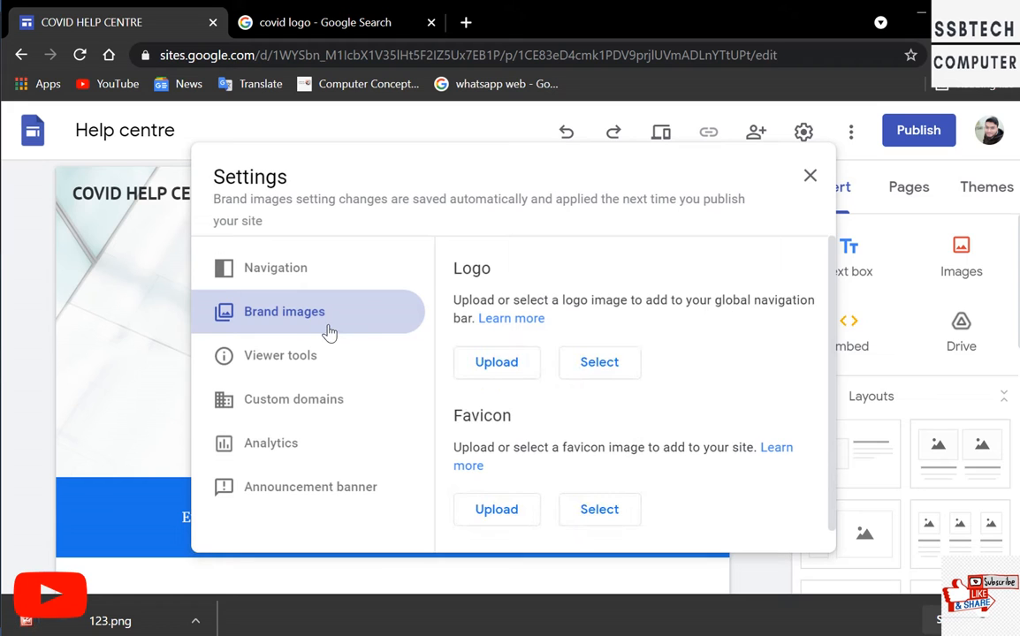
{"action": "left_click", "coordinate": [486, 364]}
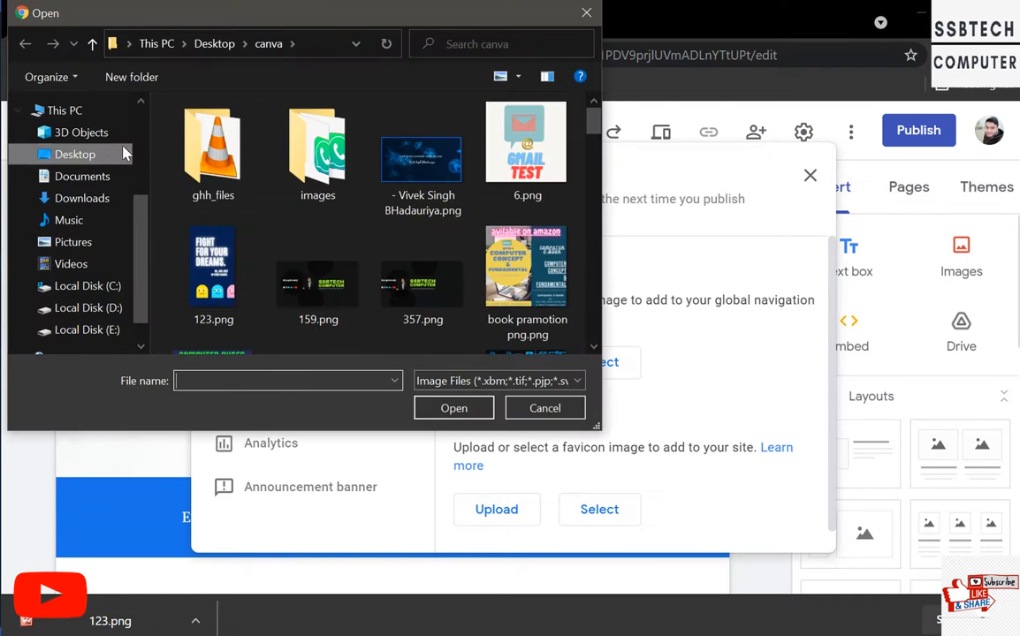
{"action": "scroll", "coordinate": [420, 205], "scroll_direction": "down", "scroll_amount": 2}
{"action": "scroll", "coordinate": [460, 212], "scroll_direction": "down", "scroll_amount": 10}
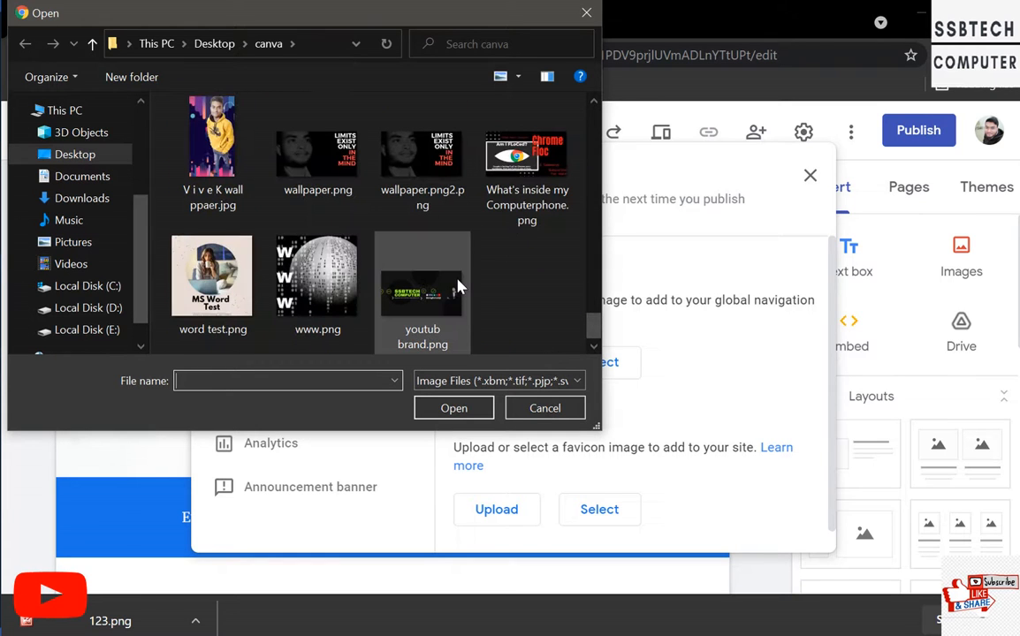
{"action": "scroll", "coordinate": [590, 108], "scroll_direction": "up", "scroll_amount": 6}
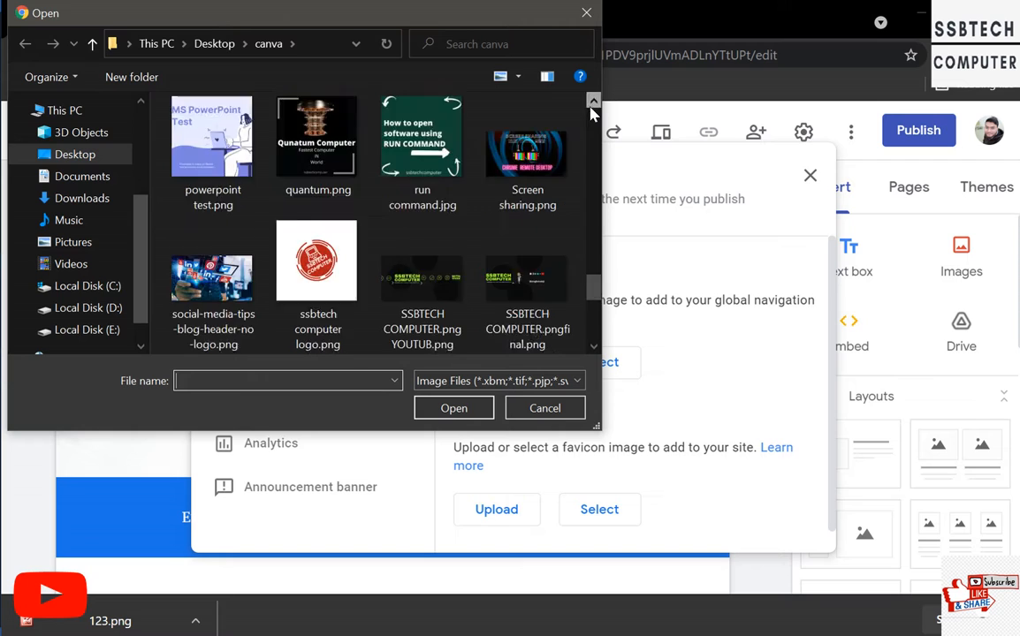
{"action": "left_click", "coordinate": [212, 44]}
{"action": "scroll", "coordinate": [588, 346], "scroll_direction": "down", "scroll_amount": 1}
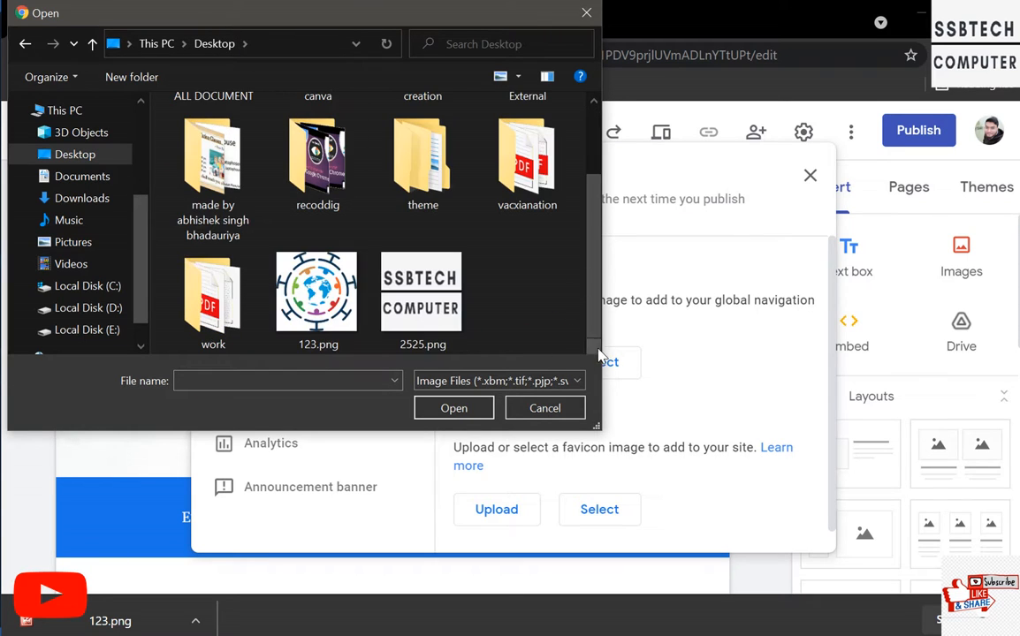
{"action": "left_click", "coordinate": [319, 292]}
{"action": "left_click", "coordinate": [447, 407]}
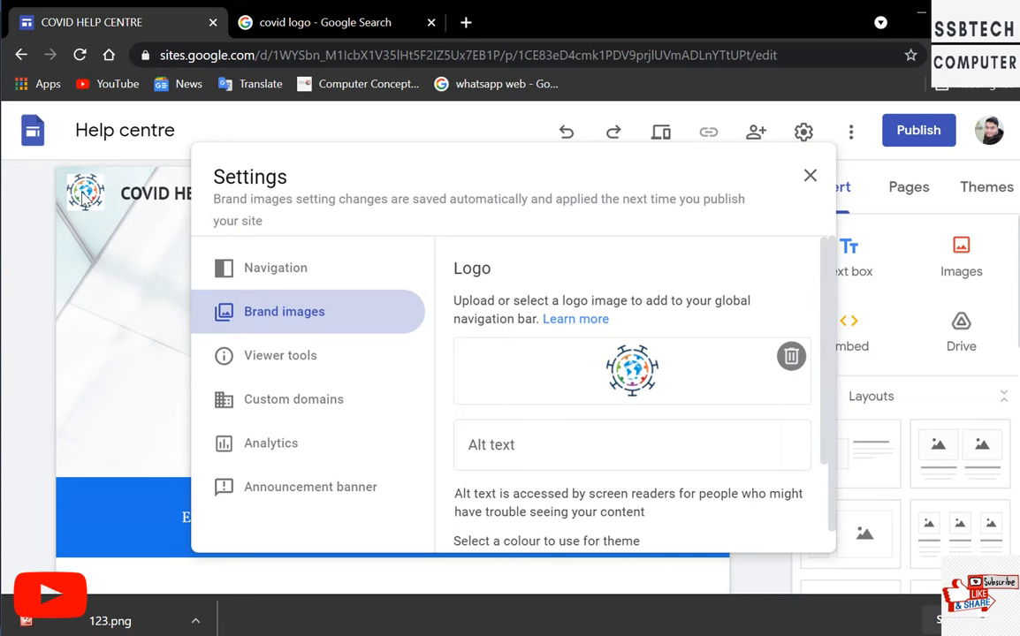
- Upload 123.png from the Desktop as the site's favicon and close the brand image settings
{"action": "scroll", "coordinate": [566, 389], "scroll_direction": "down", "scroll_amount": 2}
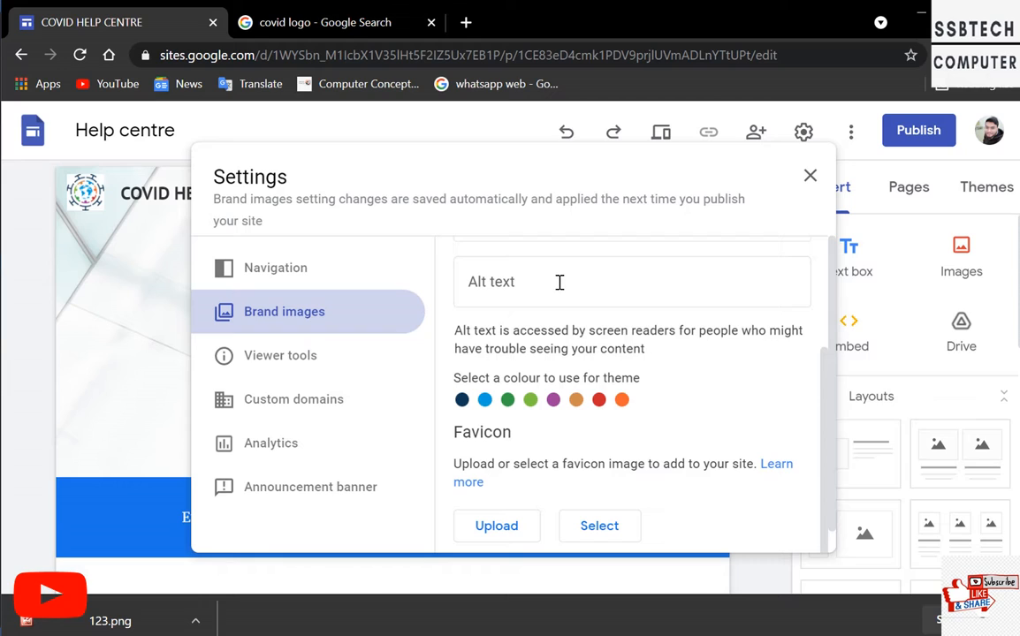
{"action": "scroll", "coordinate": [601, 336], "scroll_direction": "down", "scroll_amount": 1}
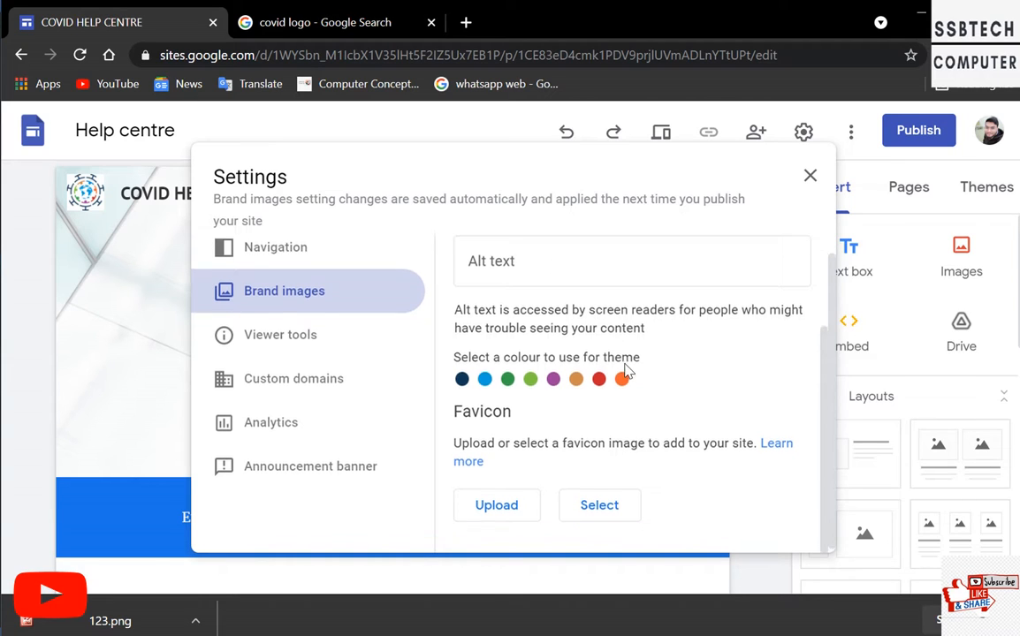
{"action": "left_click_drag", "start_coordinate": [453, 412], "coordinate": [509, 410]}
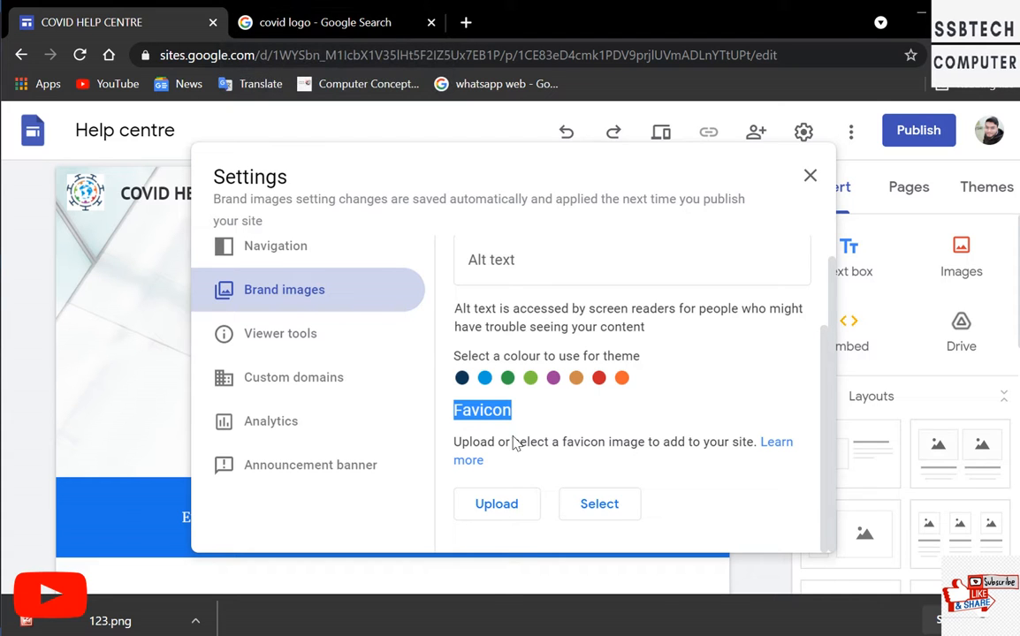
{"action": "left_click", "coordinate": [497, 504]}
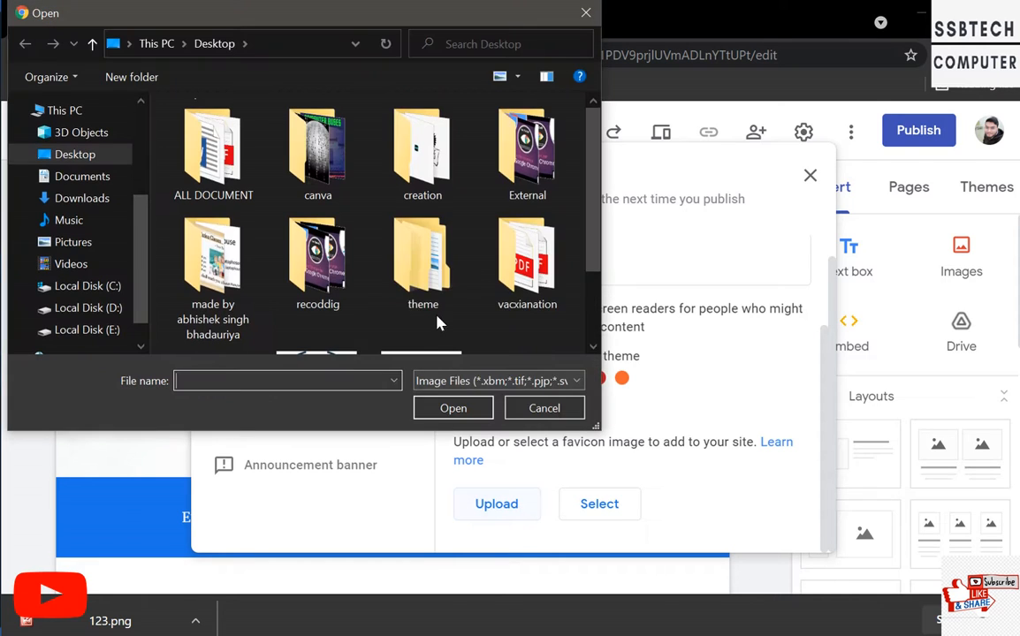
{"action": "left_click_drag", "start_coordinate": [590, 227], "coordinate": [588, 296]}
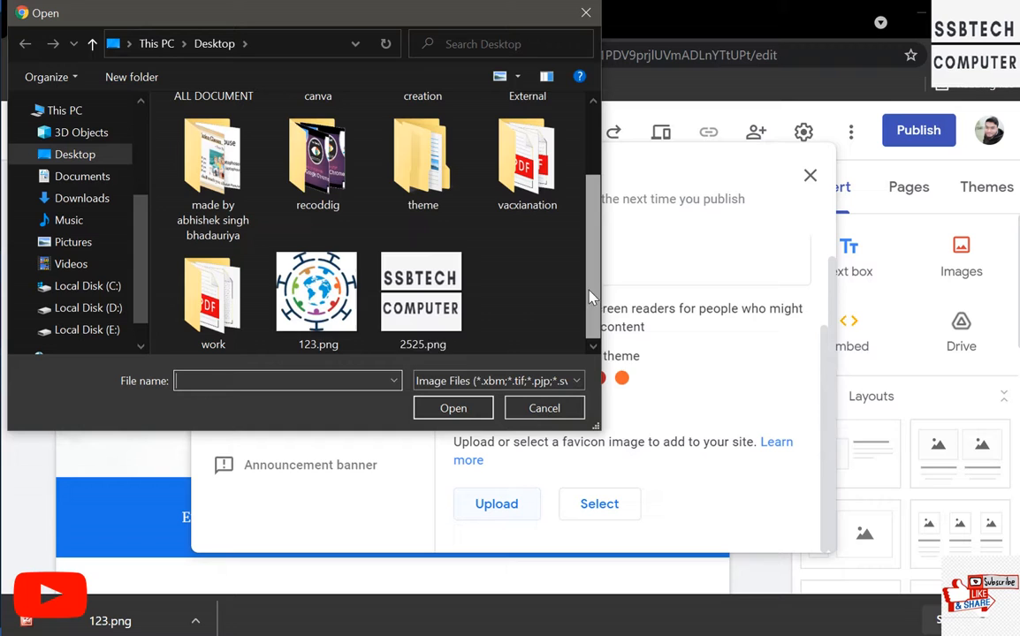
{"action": "left_click", "coordinate": [313, 296]}
{"action": "left_click", "coordinate": [454, 408]}
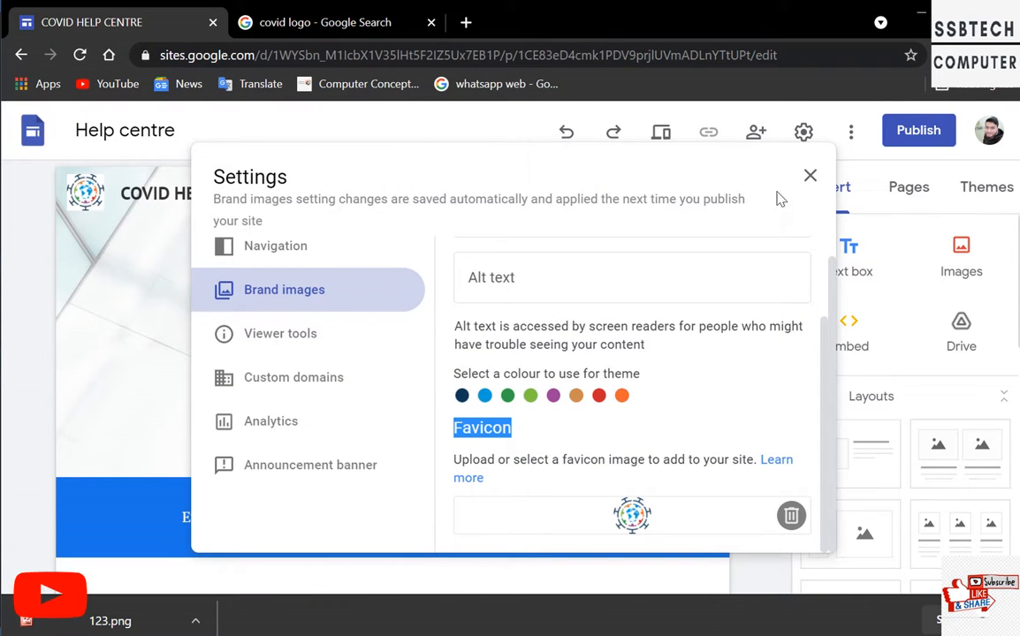
{"action": "left_click", "coordinate": [808, 176]}
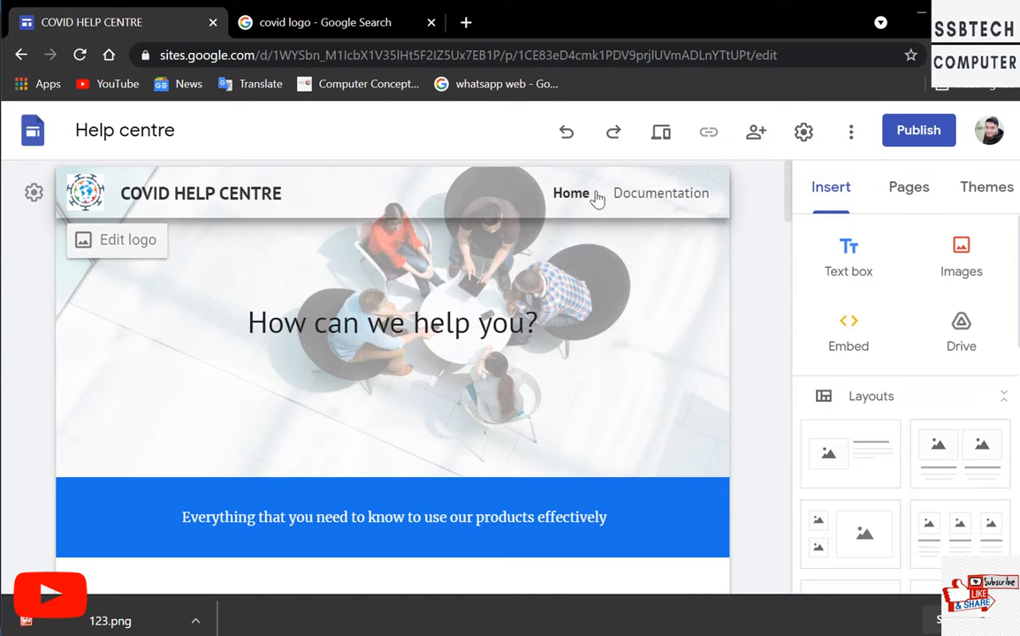
- Review the Documentation page's sections down to the contact details and return to the Home page
{"action": "left_click", "coordinate": [692, 200]}
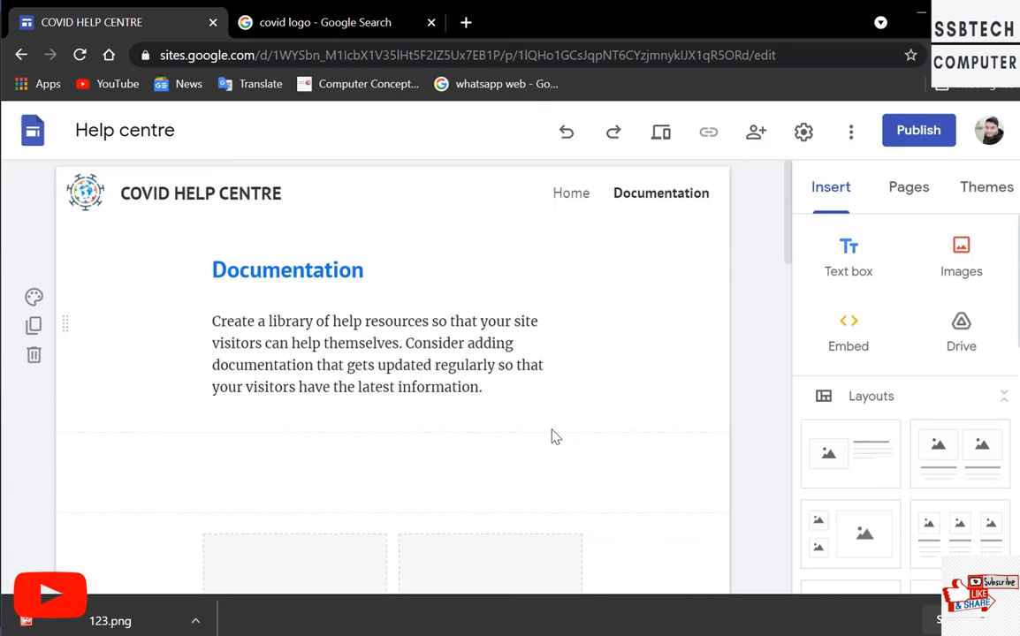
{"action": "scroll", "coordinate": [530, 433], "scroll_direction": "down", "scroll_amount": 3}
{"action": "scroll", "coordinate": [462, 432], "scroll_direction": "down", "scroll_amount": 2}
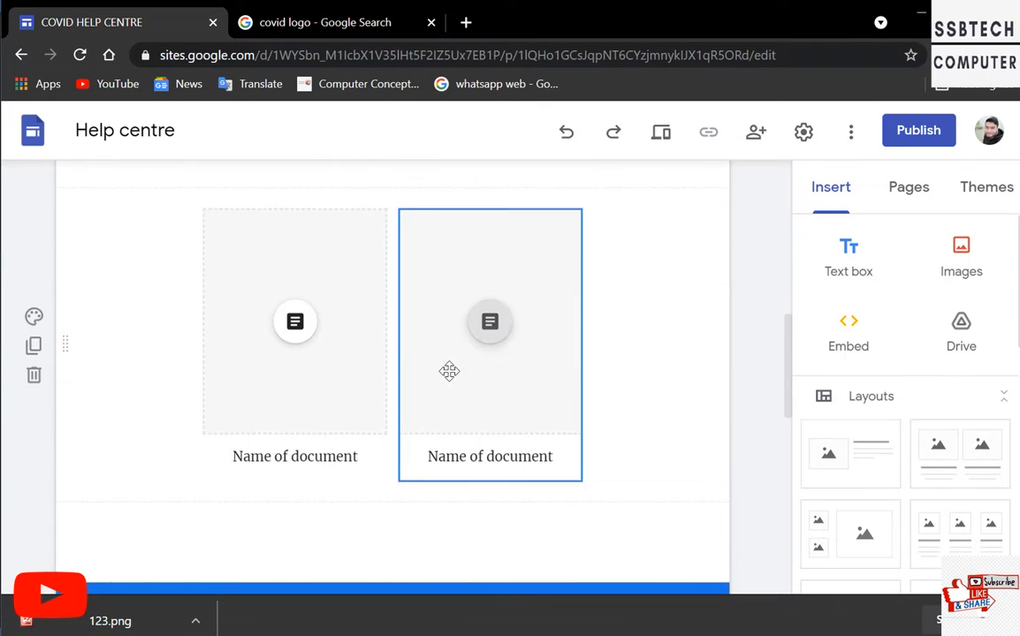
{"action": "scroll", "coordinate": [447, 371], "scroll_direction": "down", "scroll_amount": 8}
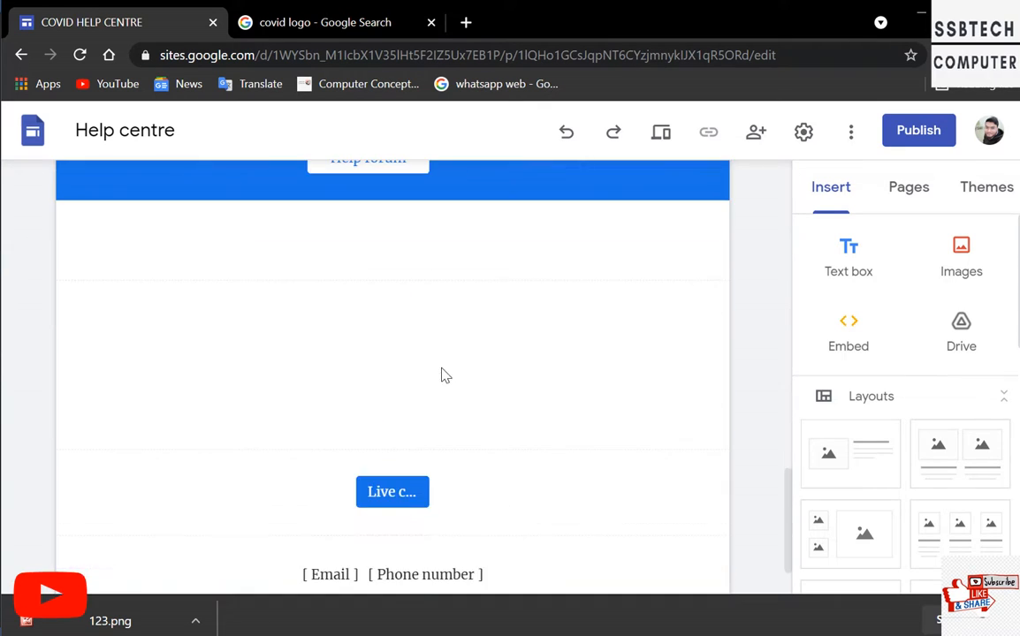
{"action": "scroll", "coordinate": [442, 375], "scroll_direction": "up", "scroll_amount": 12}
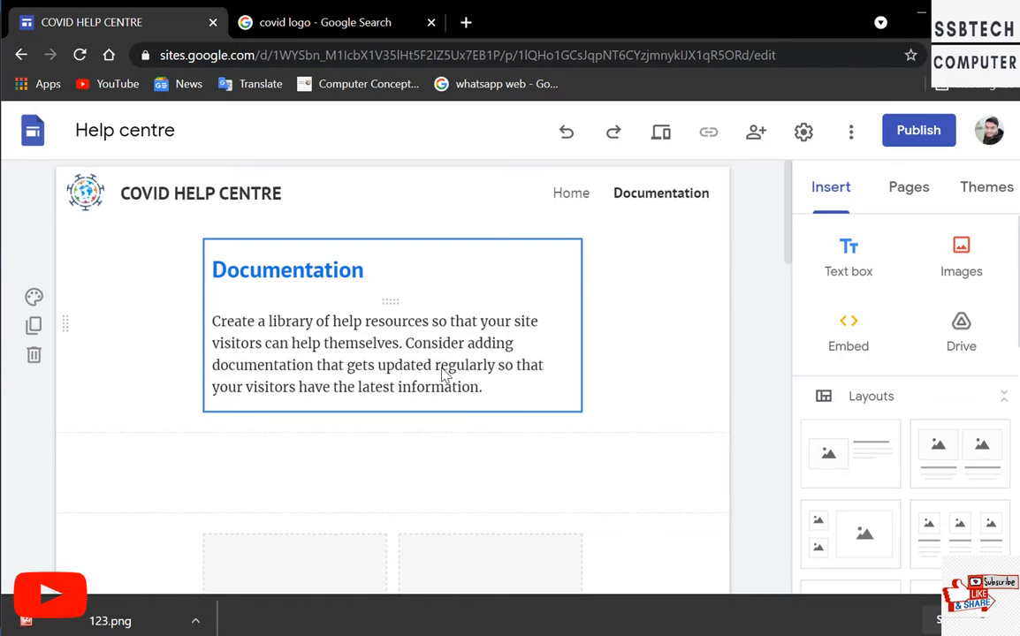
{"action": "left_click", "coordinate": [579, 201]}
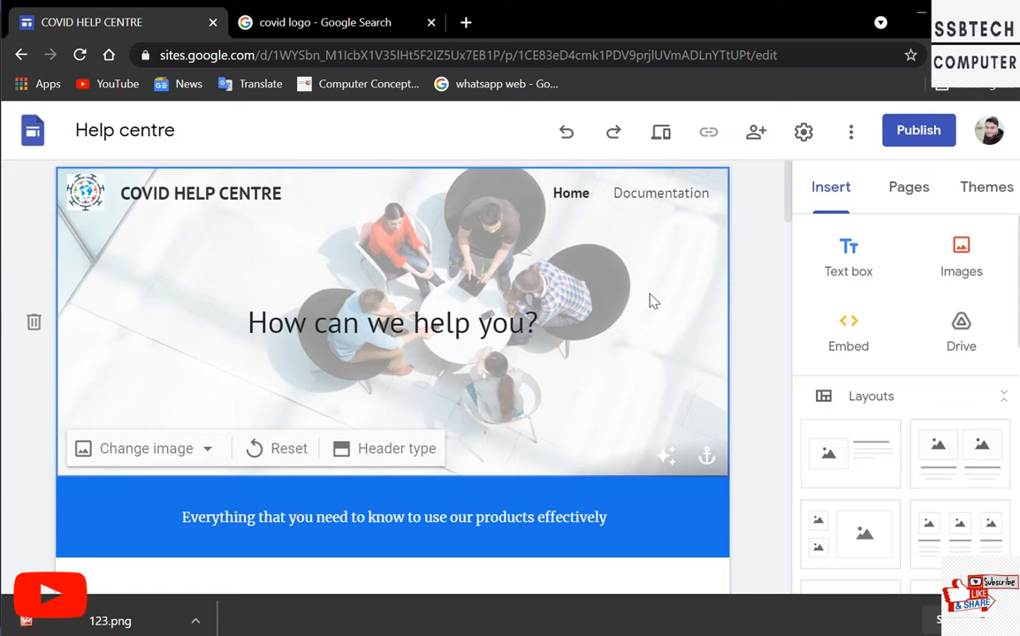
- Open the image selection for the Home page header and look through the gallery and the image URL option
{"action": "left_click", "coordinate": [164, 455]}
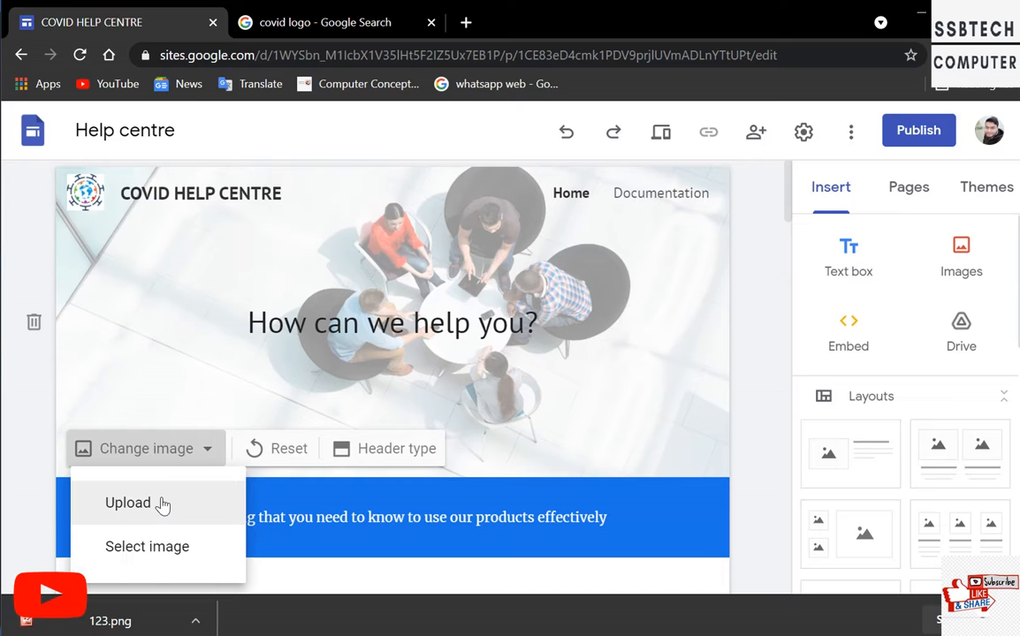
{"action": "left_click", "coordinate": [182, 555]}
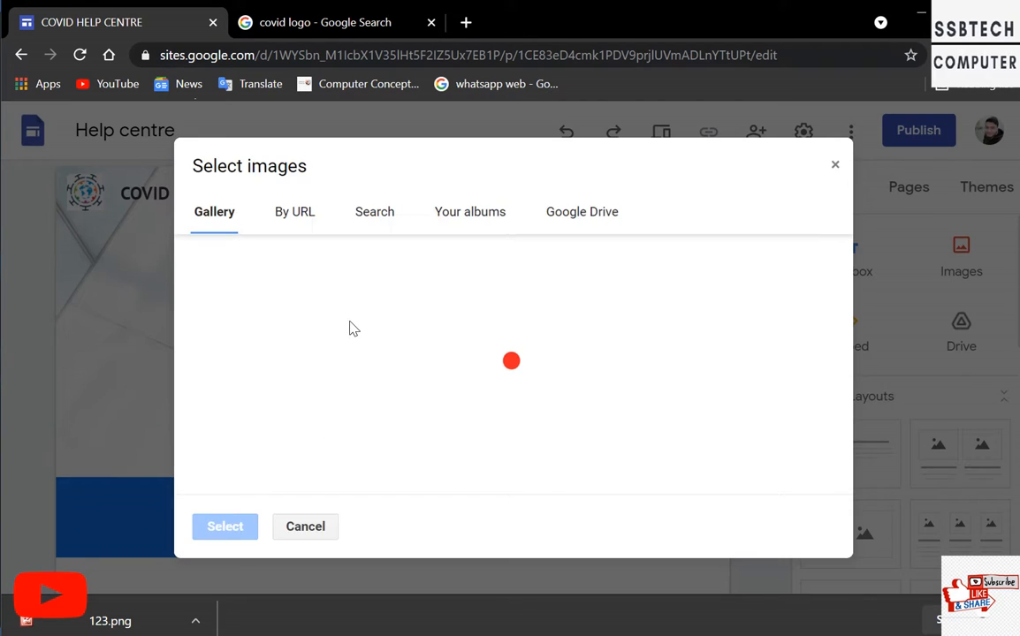
{"action": "scroll", "coordinate": [513, 414], "scroll_direction": "down", "scroll_amount": 5}
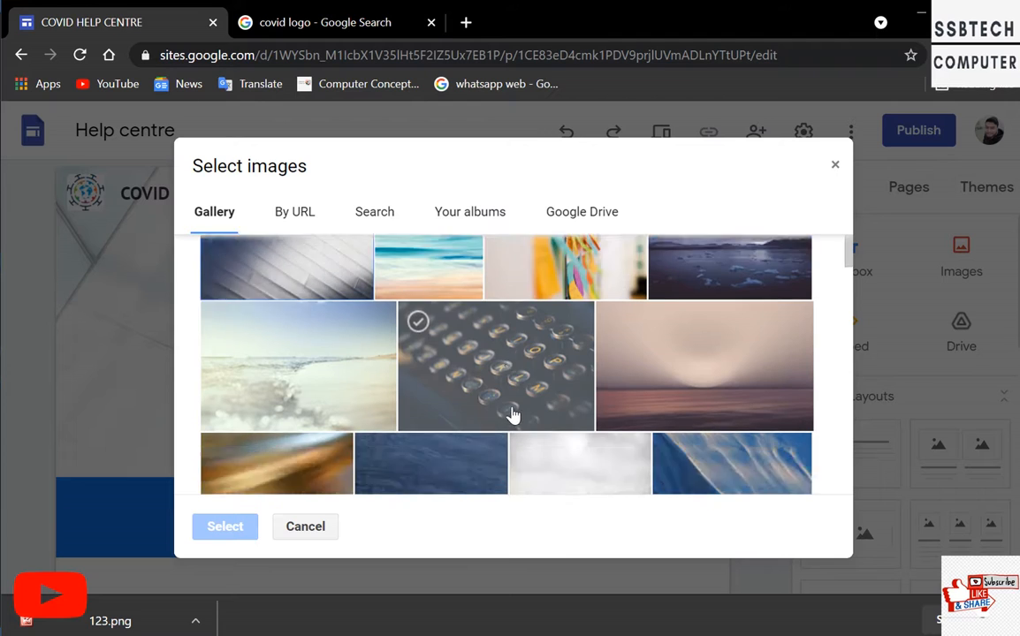
{"action": "scroll", "coordinate": [513, 415], "scroll_direction": "down", "scroll_amount": 4}
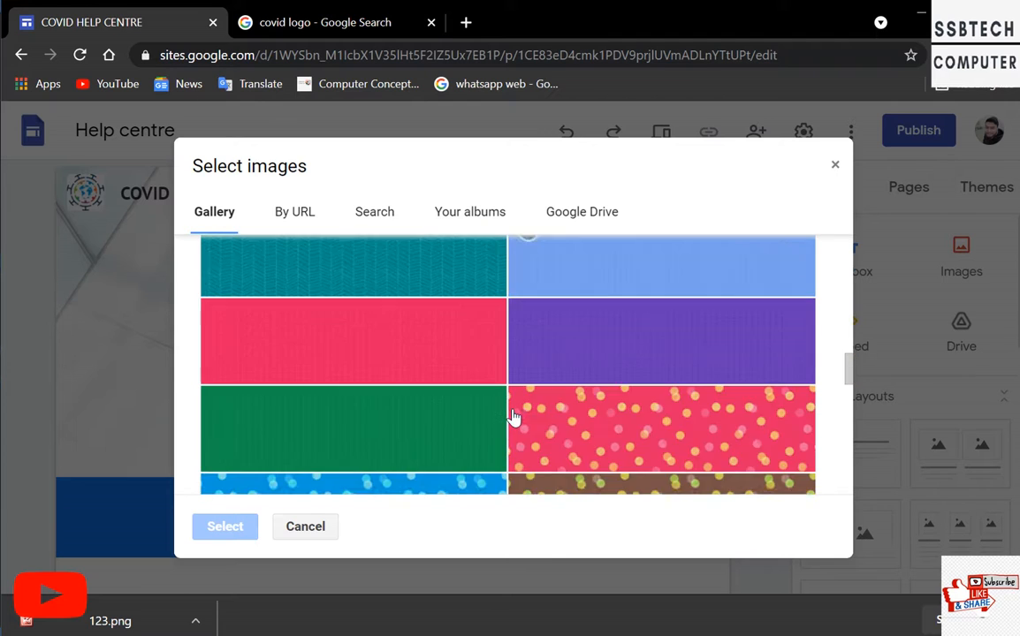
{"action": "scroll", "coordinate": [512, 417], "scroll_direction": "up", "scroll_amount": 3}
{"action": "scroll", "coordinate": [515, 418], "scroll_direction": "up", "scroll_amount": 3}
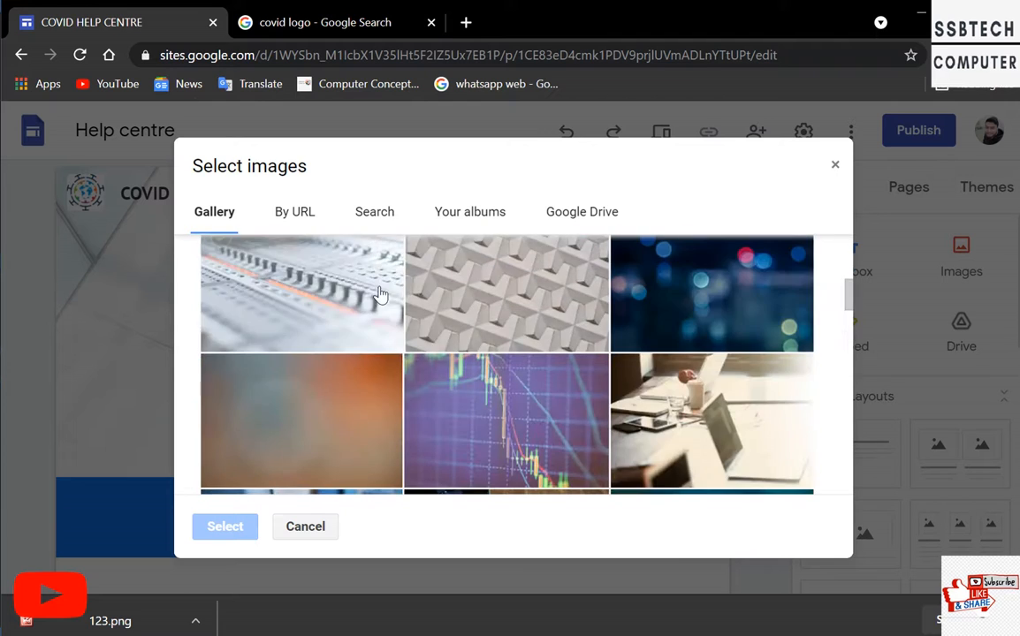
{"action": "left_click", "coordinate": [294, 213]}
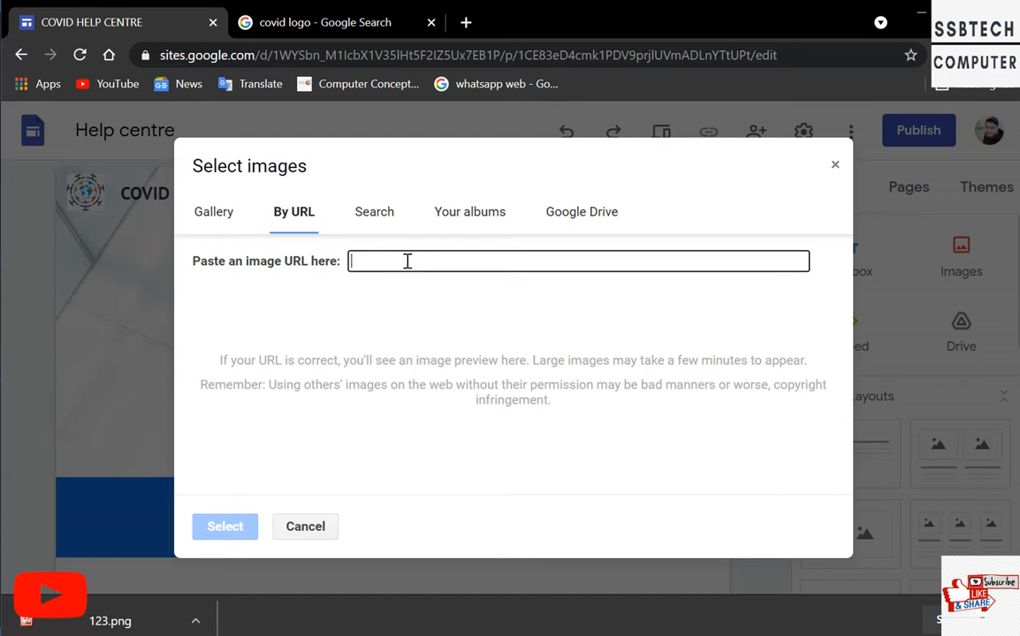
- Search Google for COVID images within the header image selection
{"action": "left_click", "coordinate": [362, 215]}
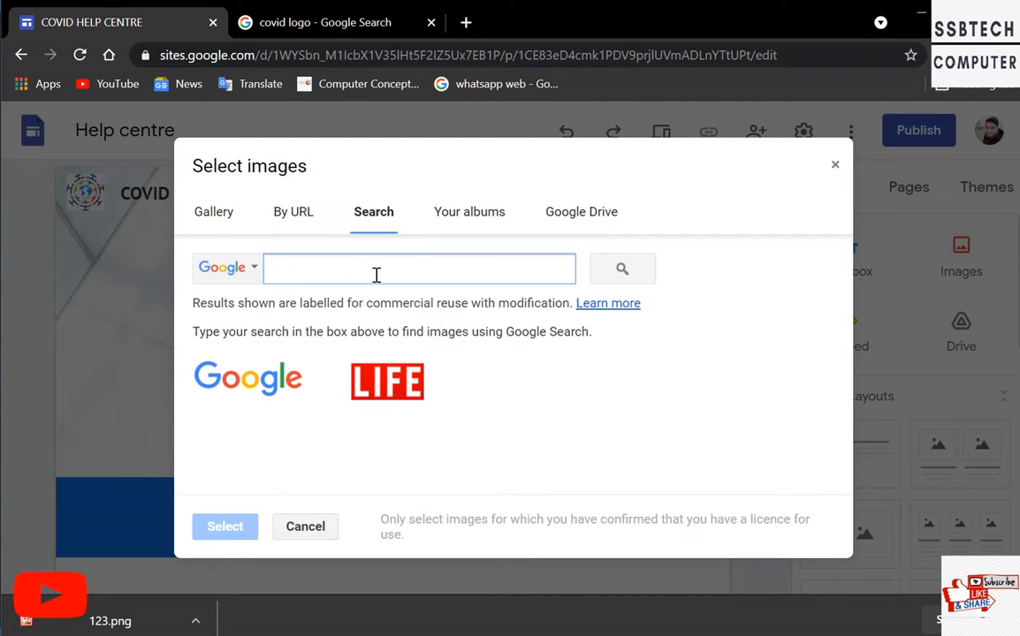
{"action": "left_click", "coordinate": [340, 277]}
{"action": "type", "text": "co"}
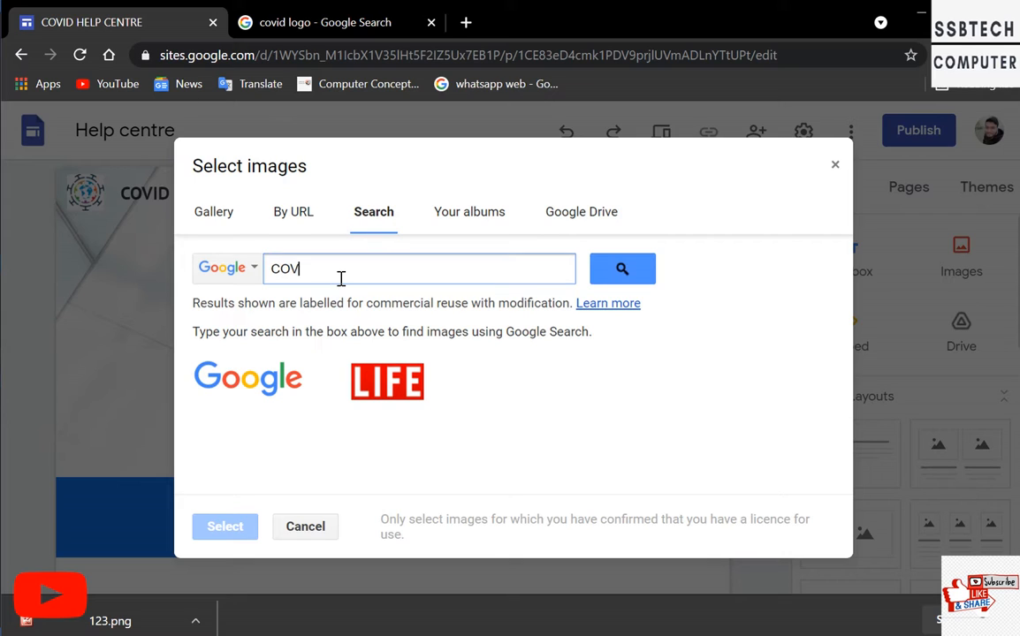
{"action": "key", "text": "Return"}
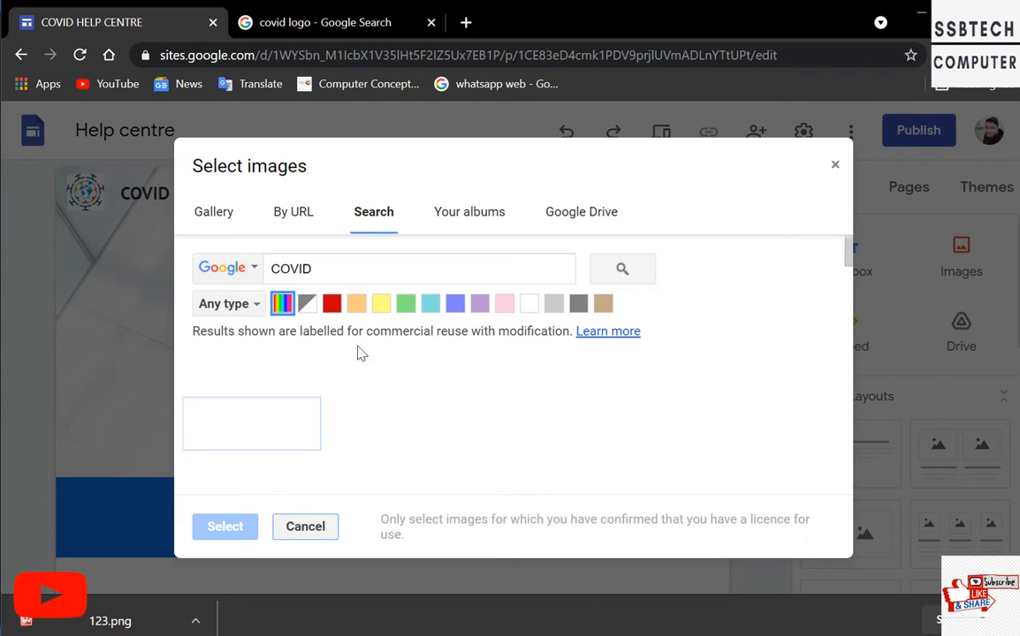
- Set the header background to the search result showing a medical worker in a blue gown putting on a teal mask
{"action": "scroll", "coordinate": [456, 428], "scroll_direction": "down", "scroll_amount": 3}
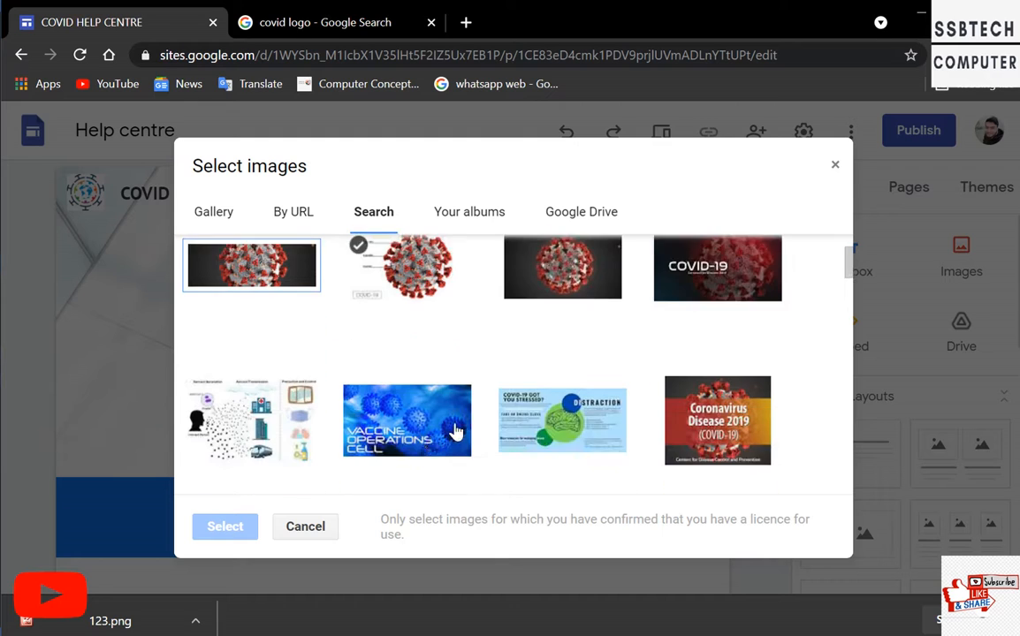
{"action": "scroll", "coordinate": [393, 398], "scroll_direction": "down", "scroll_amount": 1}
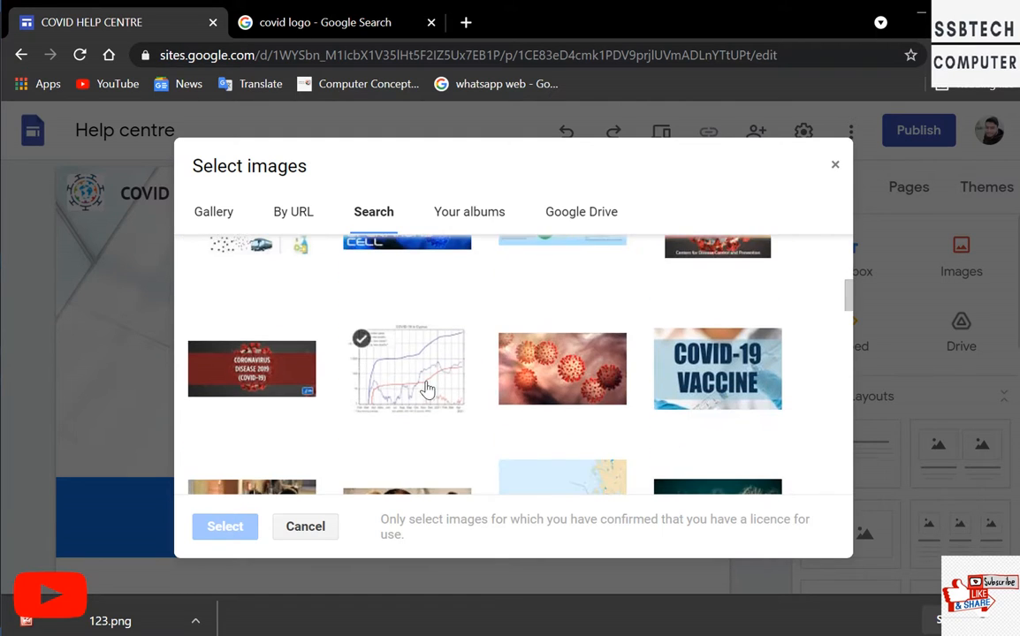
{"action": "scroll", "coordinate": [389, 378], "scroll_direction": "down", "scroll_amount": 1}
{"action": "scroll", "coordinate": [384, 388], "scroll_direction": "down", "scroll_amount": 1}
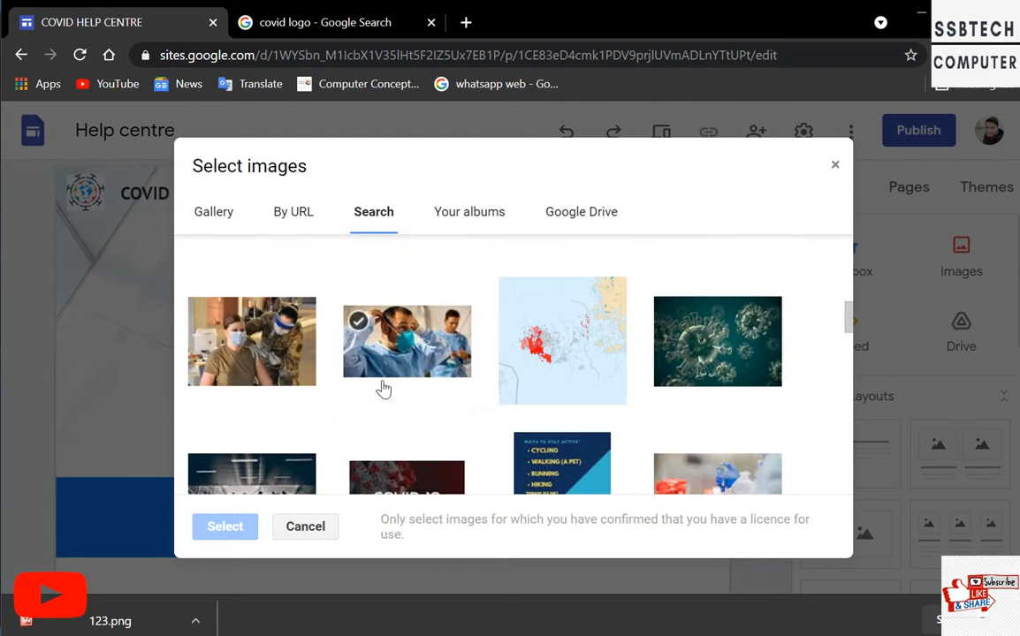
{"action": "left_click", "coordinate": [400, 346]}
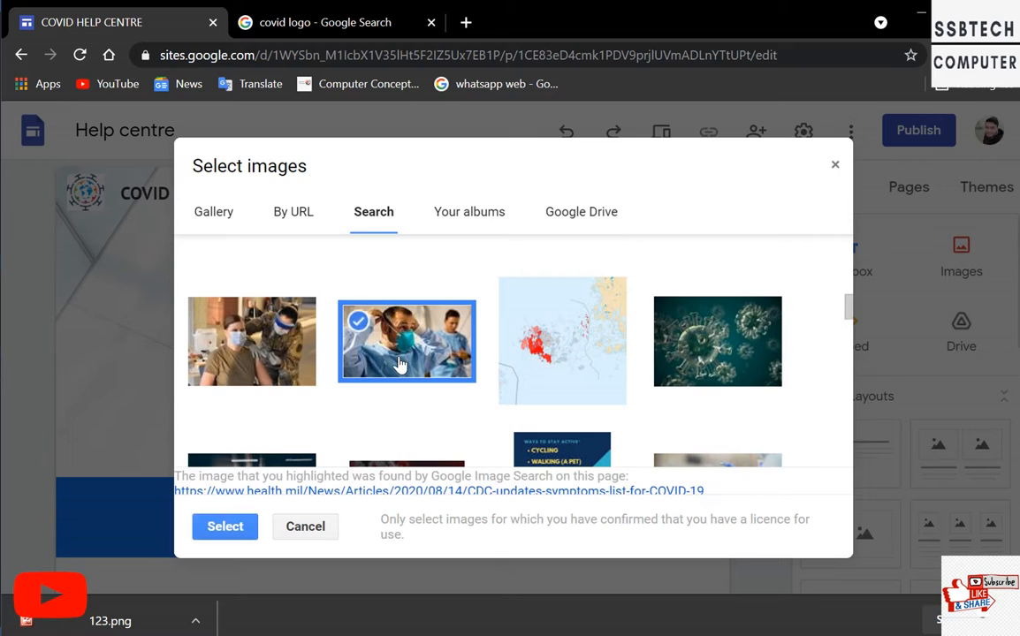
{"action": "left_click", "coordinate": [226, 527]}
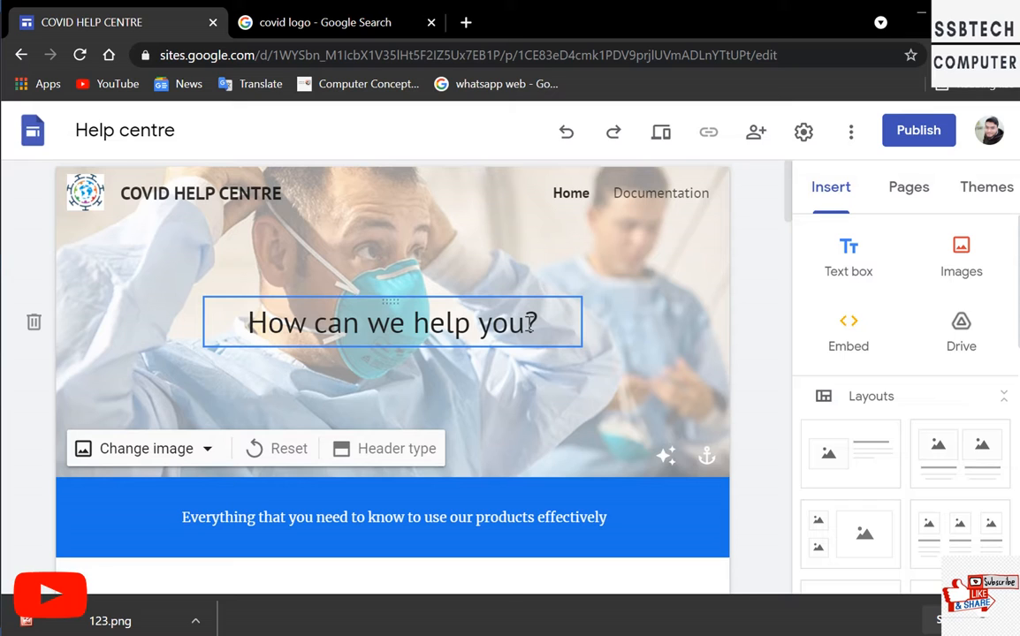
- Replace the Home page header heading with BE SAFE
{"action": "left_click", "coordinate": [531, 325]}
{"action": "left_click_drag", "start_coordinate": [531, 324], "coordinate": [256, 334]}
{"action": "type", "text": "B"}
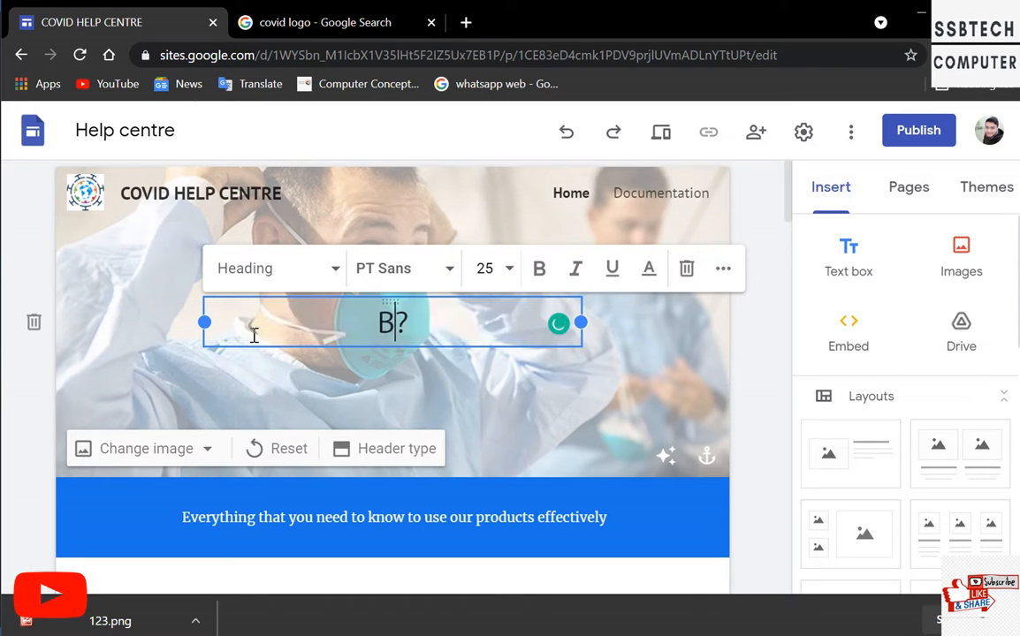
{"action": "type", "text": "E "}
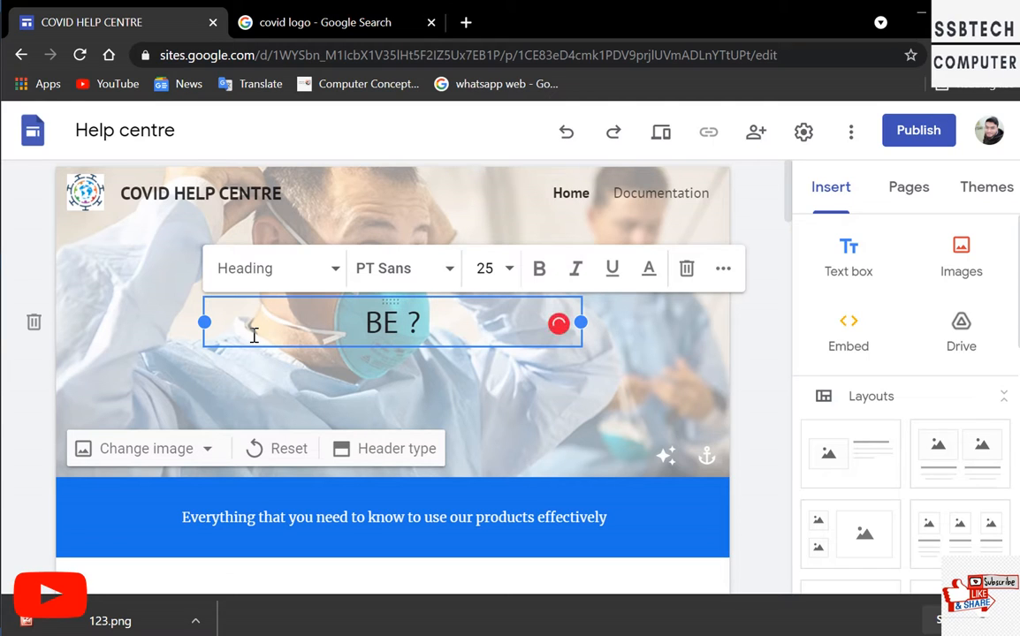
{"action": "type", "text": "SA"}
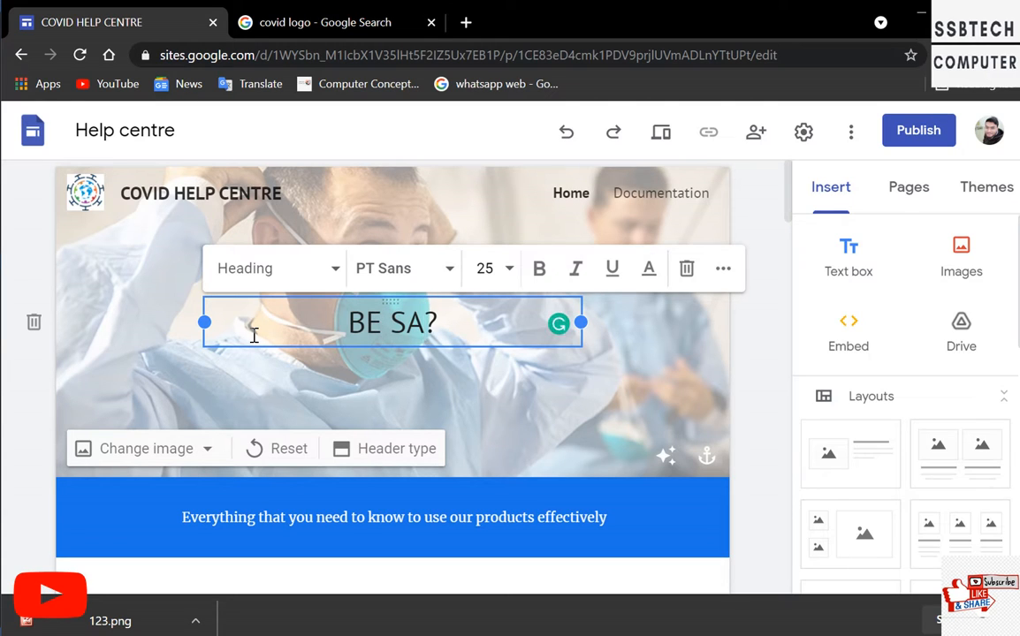
{"action": "type", "text": "FE"}
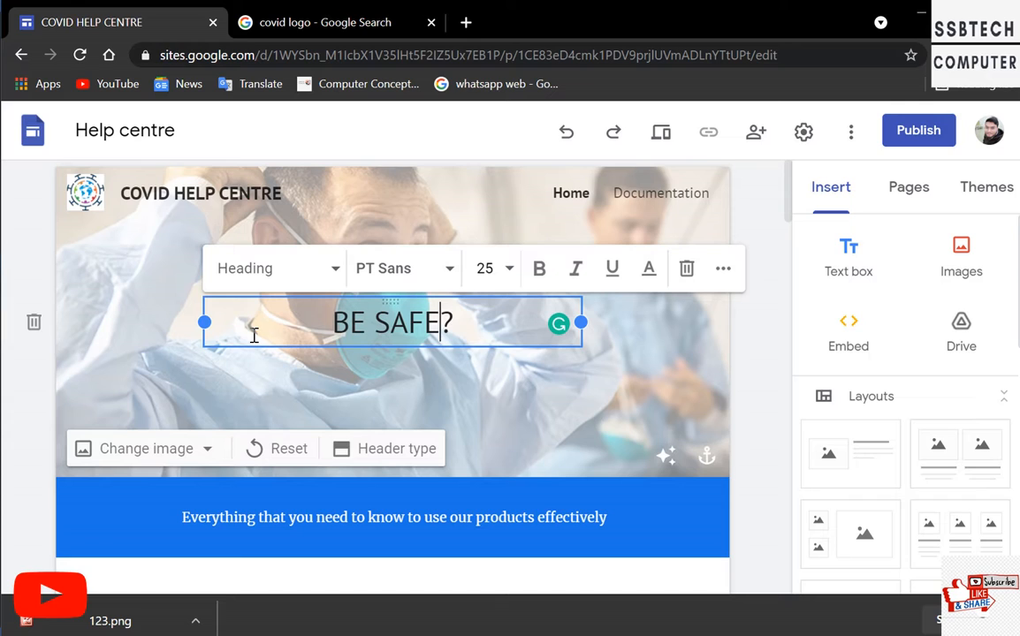
{"action": "key", "text": "Delete"}
{"action": "left_click", "coordinate": [515, 362]}
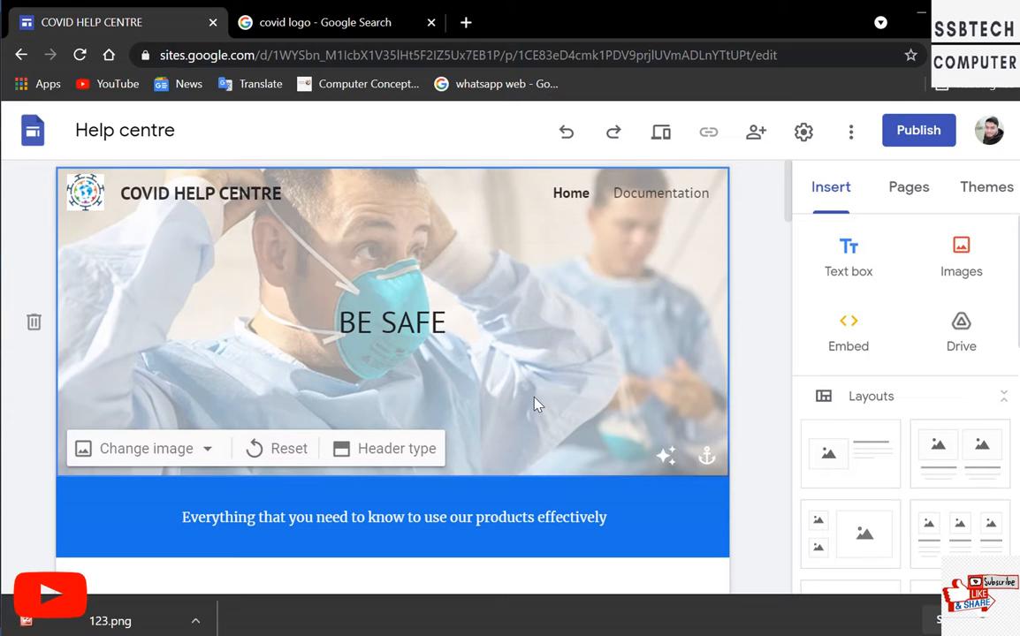
{"action": "scroll", "coordinate": [416, 407], "scroll_direction": "down", "scroll_amount": 2}
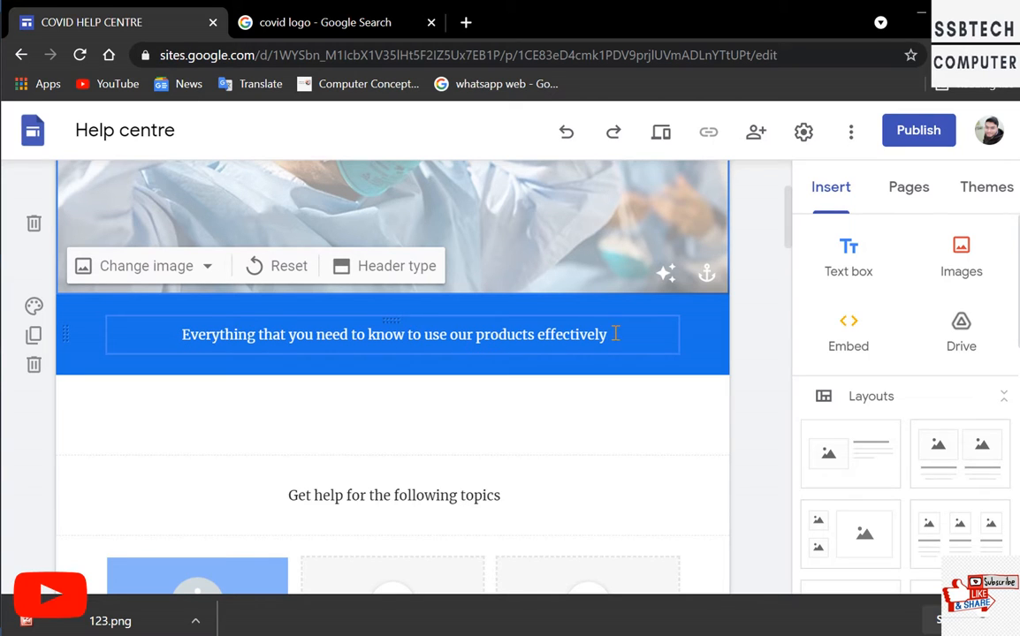
{"action": "left_click_drag", "start_coordinate": [615, 333], "coordinate": [181, 345]}
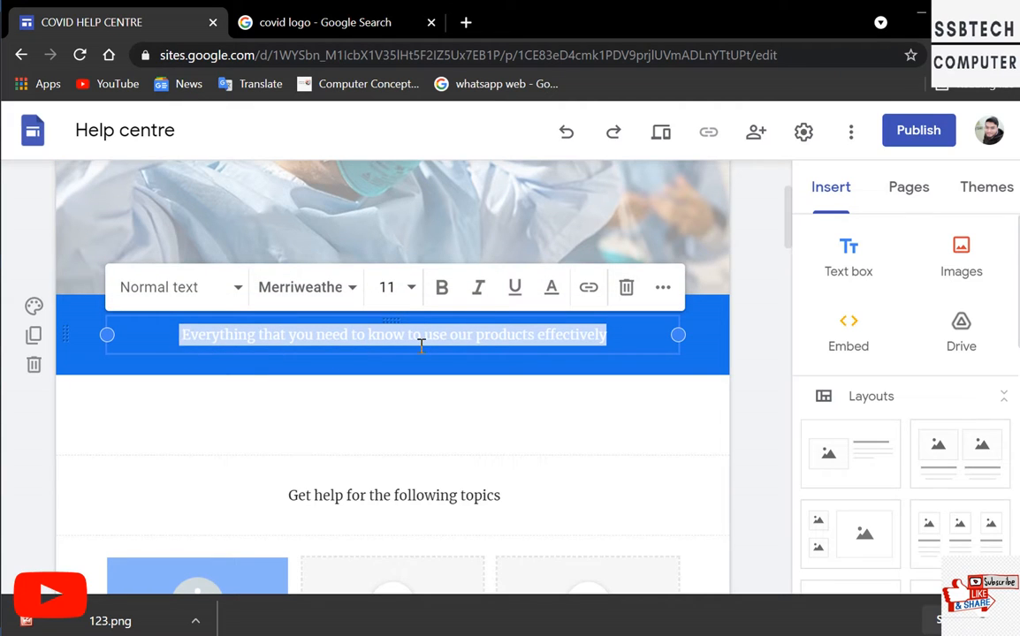
{"action": "scroll", "coordinate": [516, 337], "scroll_direction": "down", "scroll_amount": 2}
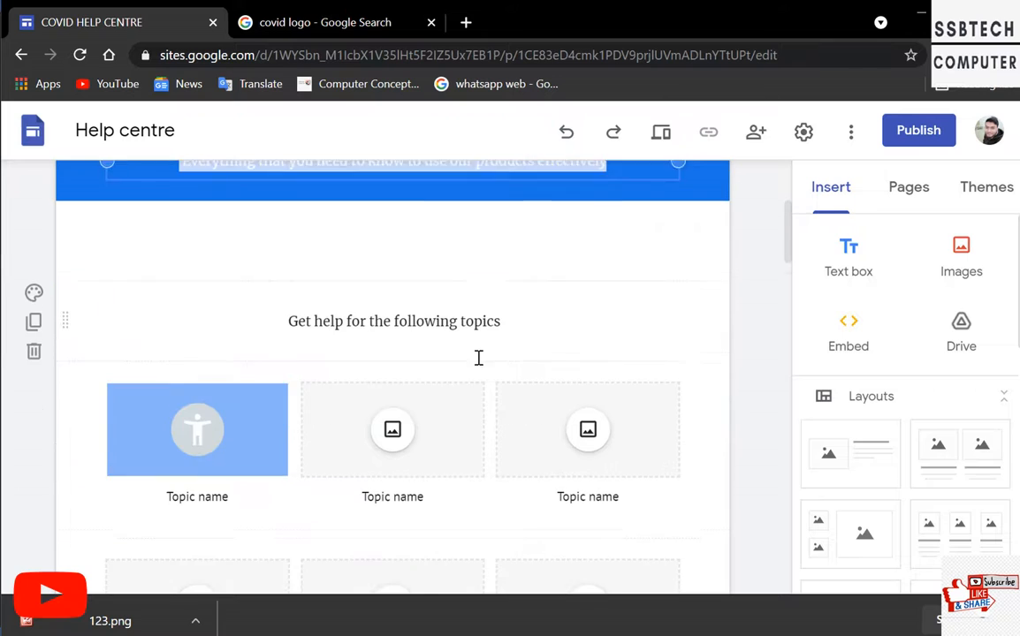
{"action": "left_click", "coordinate": [412, 311]}
- Rename the first topic under the blue icon tile as TSYMTOMS
{"action": "scroll", "coordinate": [403, 383], "scroll_direction": "down", "scroll_amount": 1}
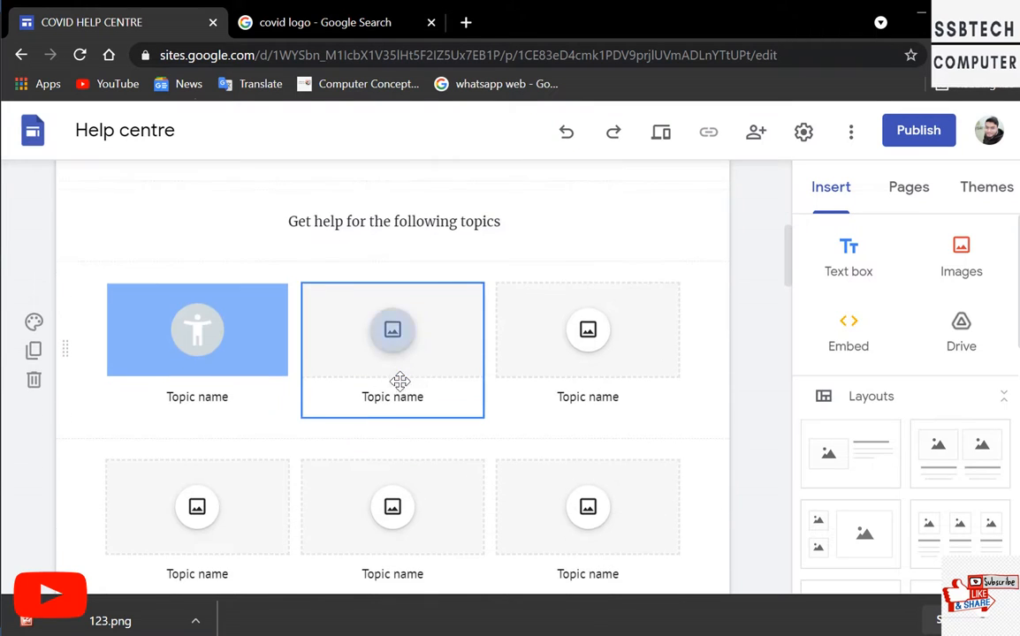
{"action": "left_click", "coordinate": [212, 397]}
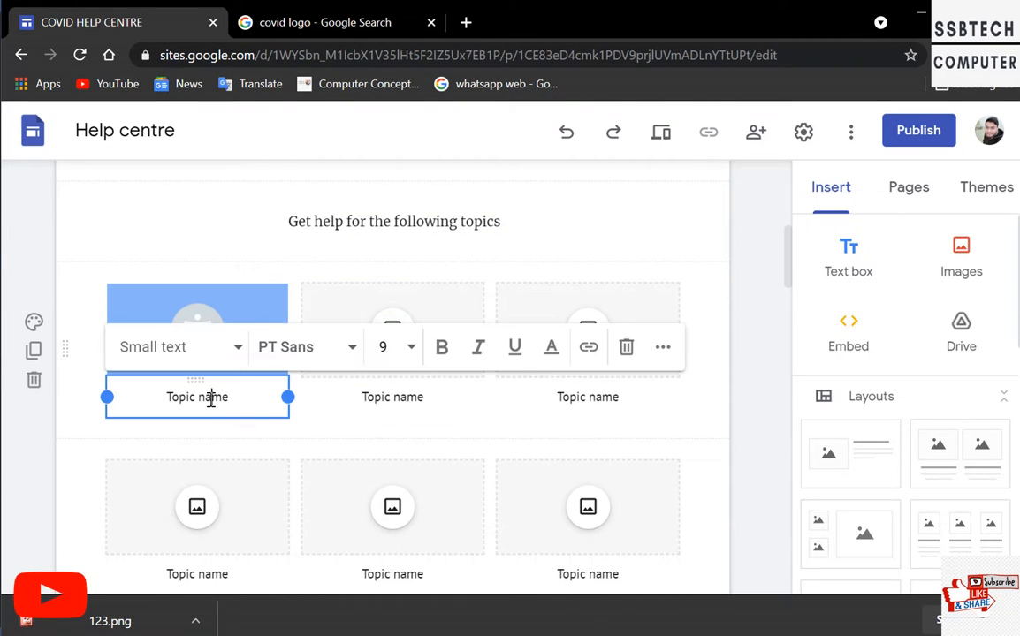
{"action": "left_click_drag", "start_coordinate": [231, 397], "coordinate": [169, 398]}
{"action": "type", "text": "SYMTOM"}
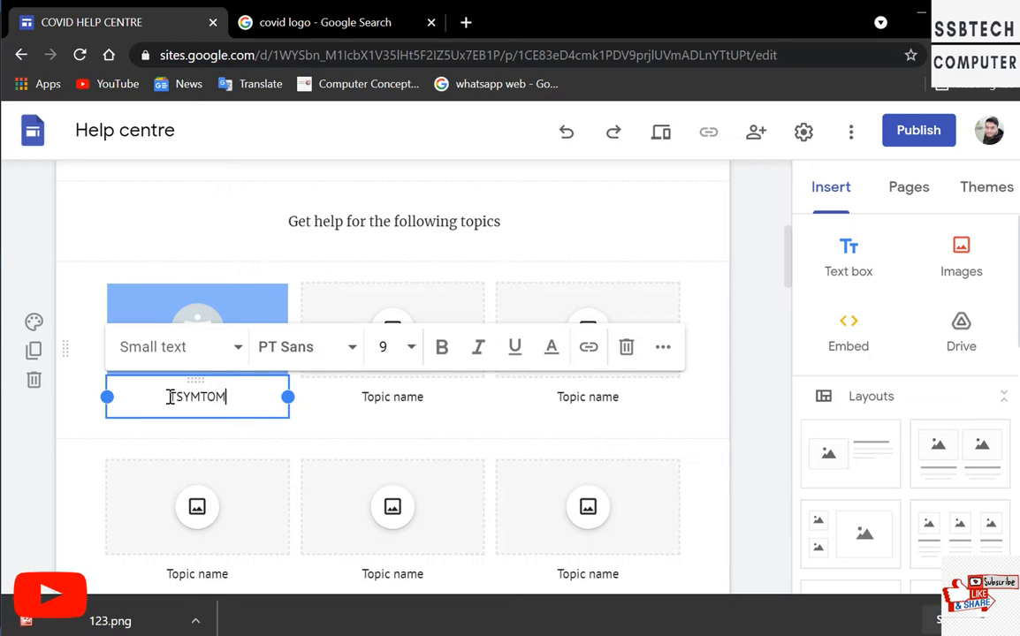
{"action": "type", "text": "S"}
- Rename the second and third topics in the first row as OXYGEN and AFTER COVID
{"action": "left_click", "coordinate": [416, 403]}
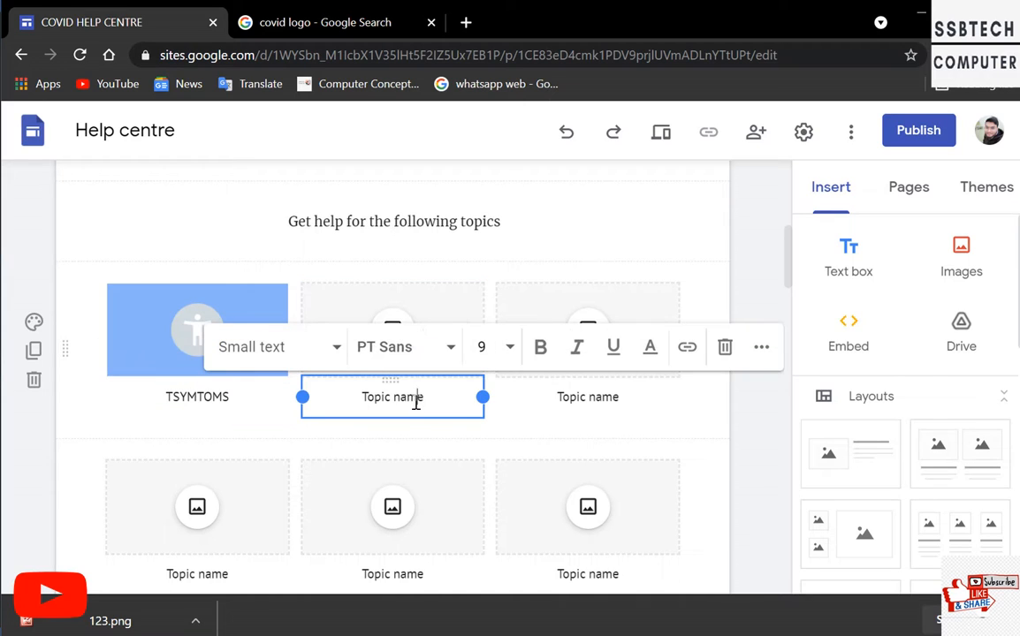
{"action": "left_click_drag", "start_coordinate": [434, 400], "coordinate": [348, 399]}
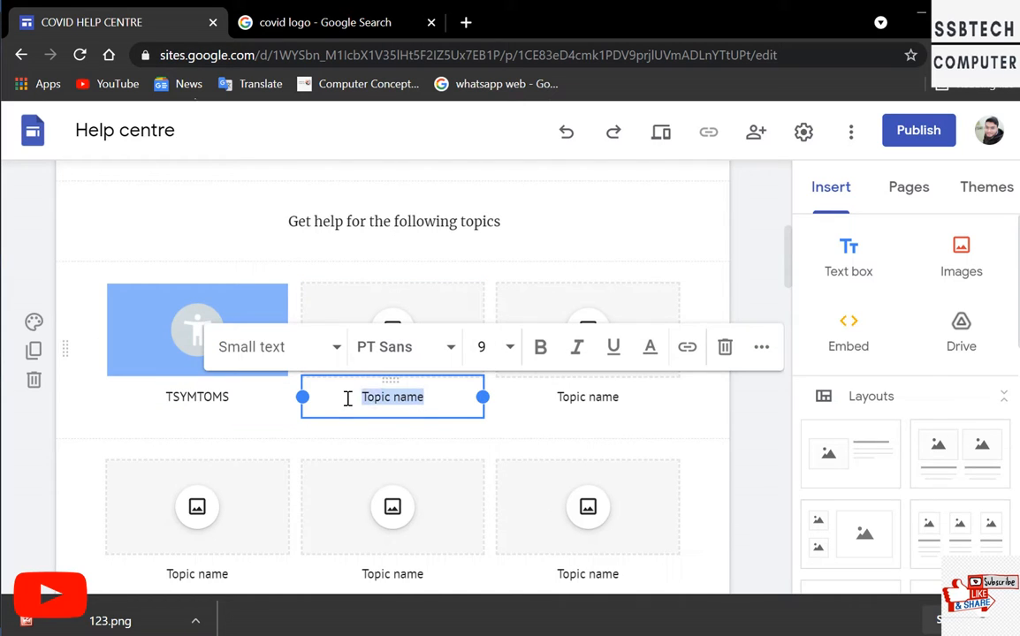
{"action": "type", "text": "OXYGEN"}
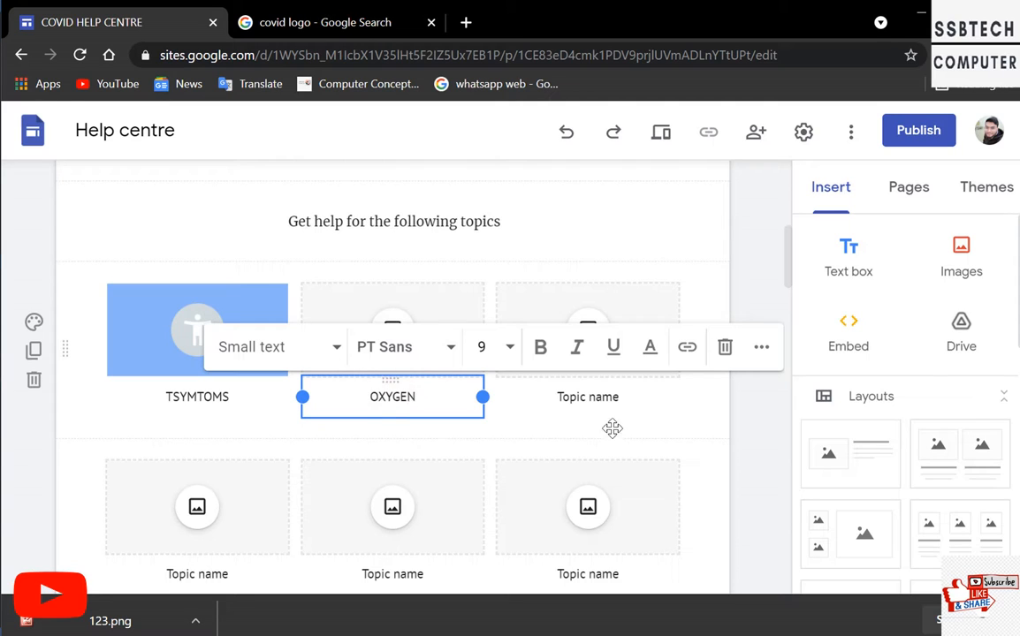
{"action": "triple_click", "coordinate": [605, 401]}
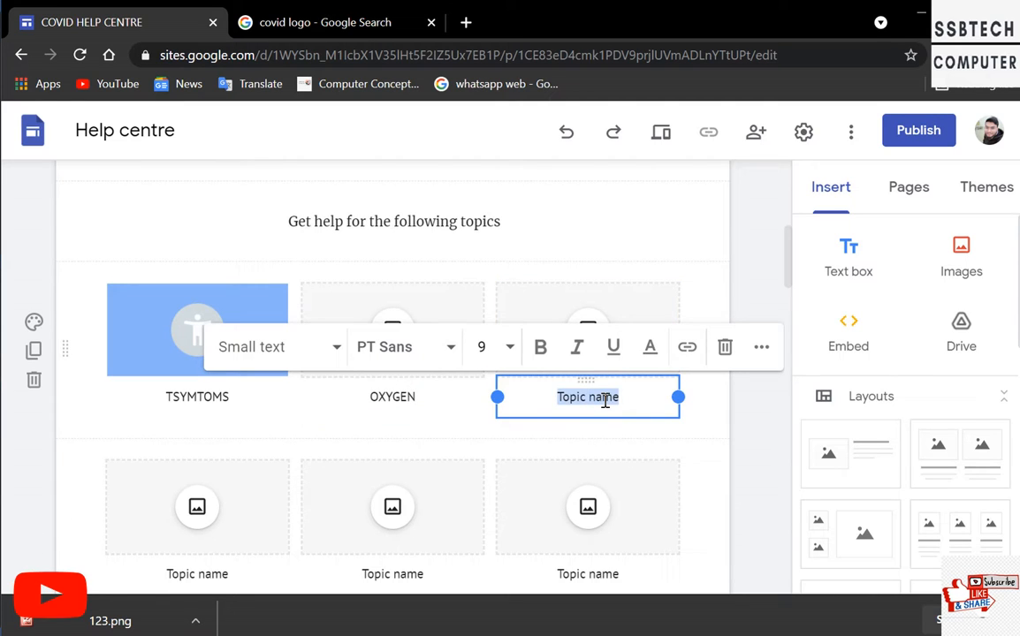
{"action": "type", "text": "AFET"}
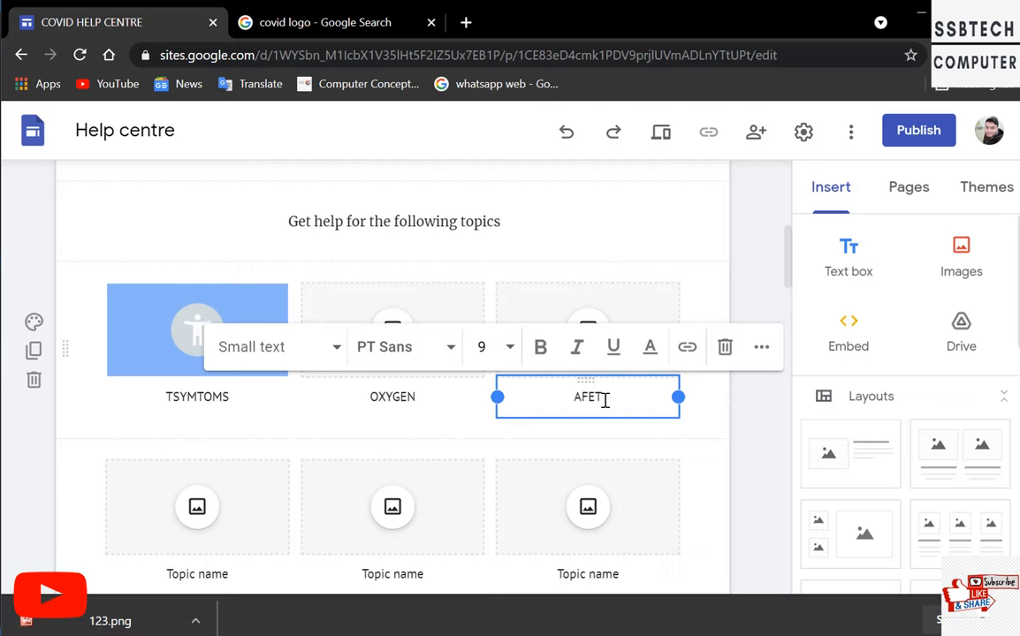
{"action": "type", "text": "ER COVID"}
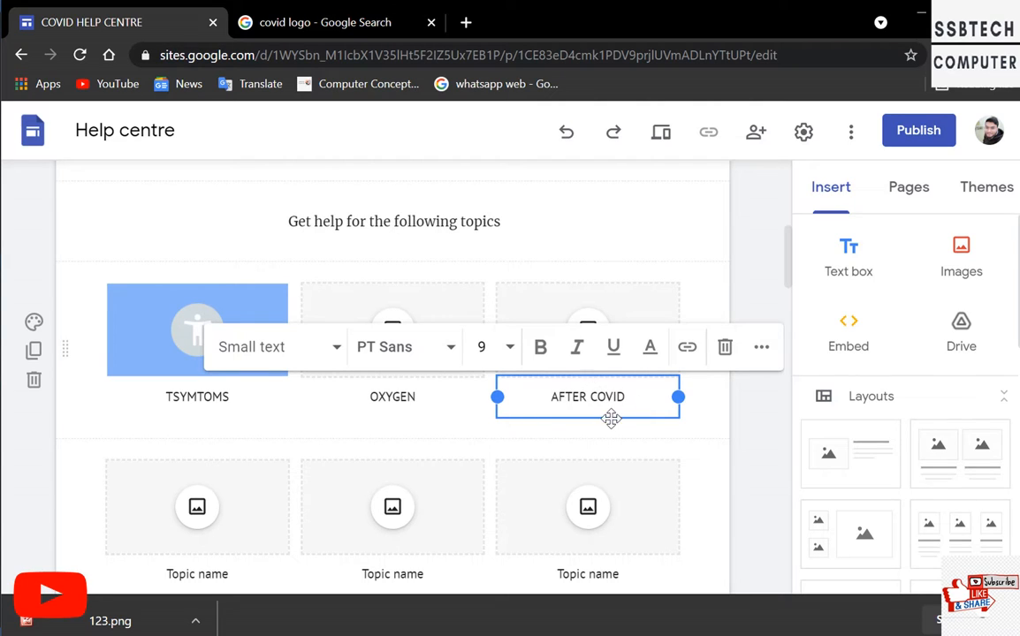
- Rename the first topic in the second row as PRECAUTIONS
{"action": "scroll", "coordinate": [293, 576], "scroll_direction": "down", "scroll_amount": 2}
{"action": "double_click", "coordinate": [205, 391]}
{"action": "triple_click", "coordinate": [204, 391]}
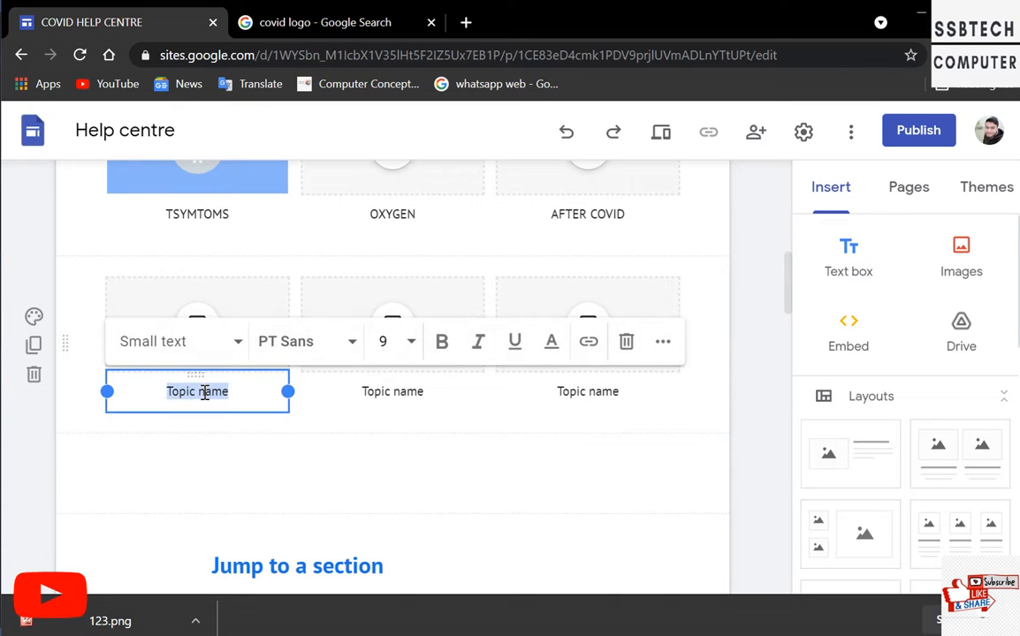
{"action": "type", "text": "PREC"}
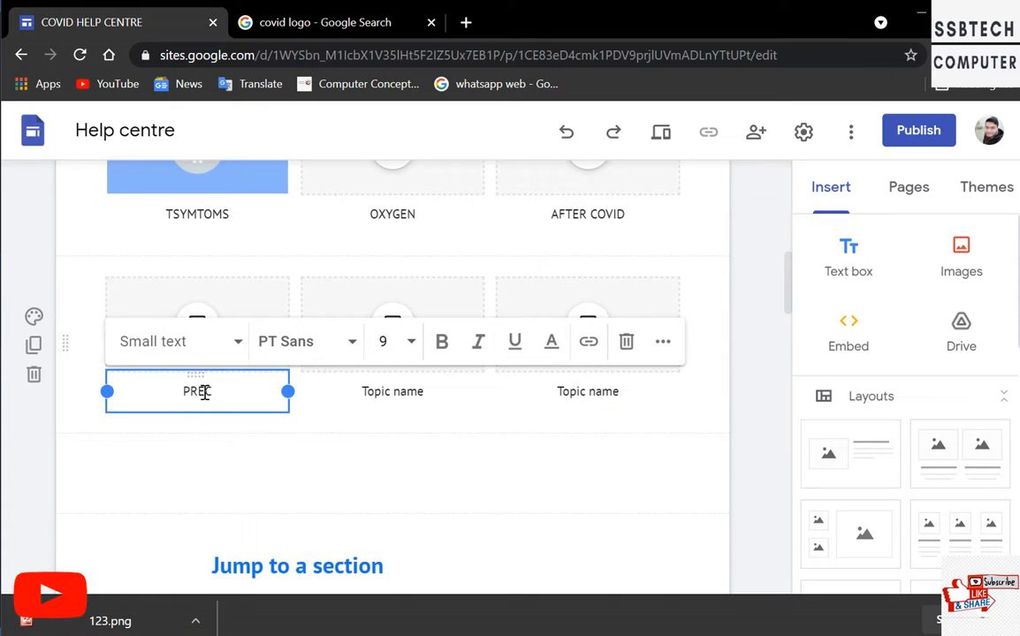
{"action": "type", "text": "AUTIONS"}
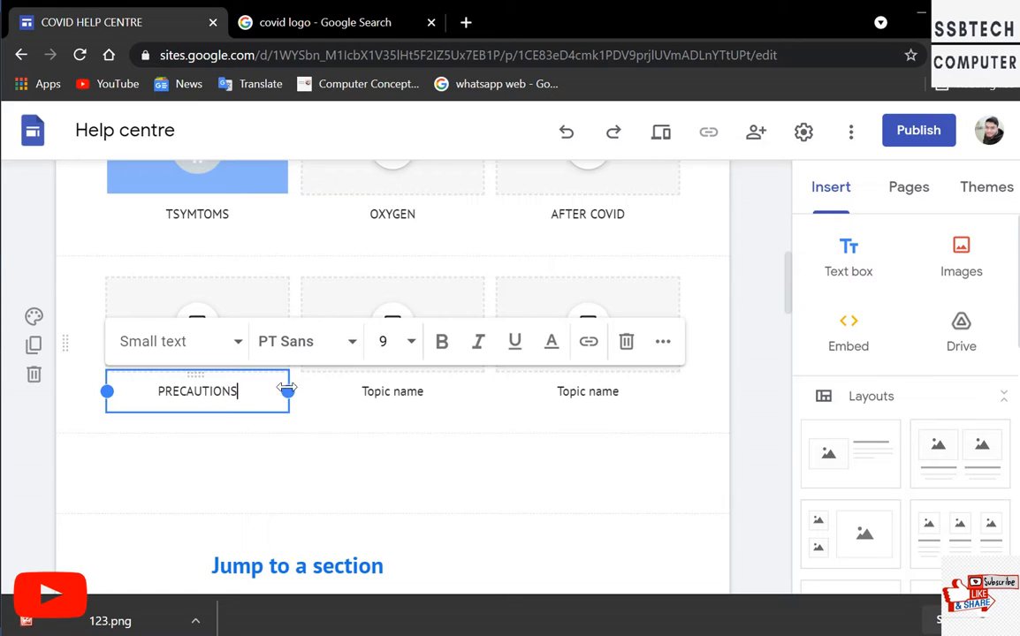
- Rename the remaining two topics in the second row as VACCINE and SOCIAL DISTANCING
{"action": "left_click", "coordinate": [422, 394]}
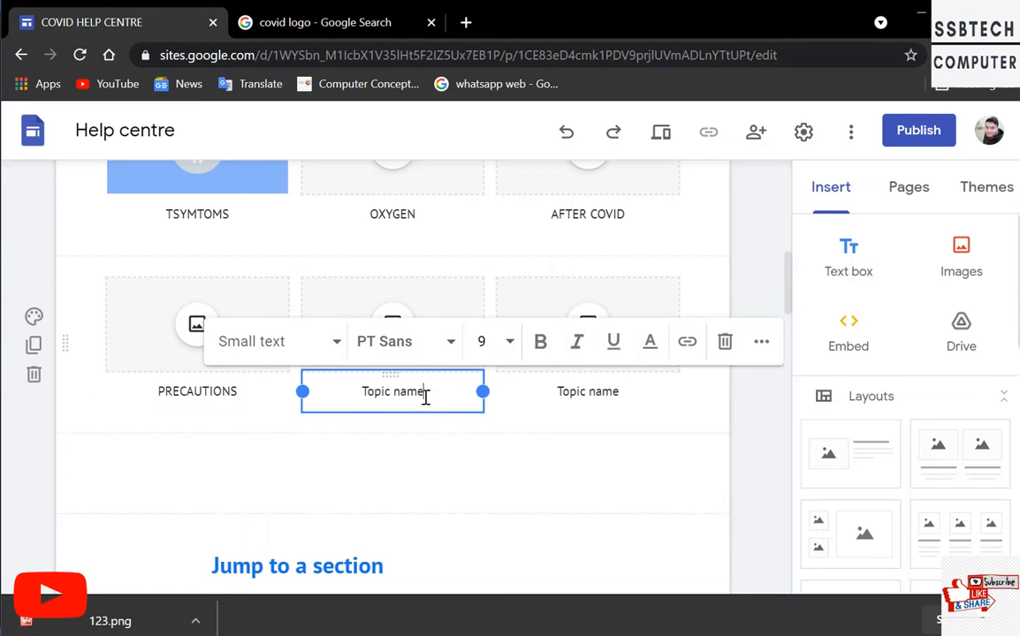
{"action": "triple_click", "coordinate": [425, 398]}
{"action": "type", "text": "VACCINE"}
{"action": "left_click", "coordinate": [580, 393]}
{"action": "triple_click", "coordinate": [579, 396]}
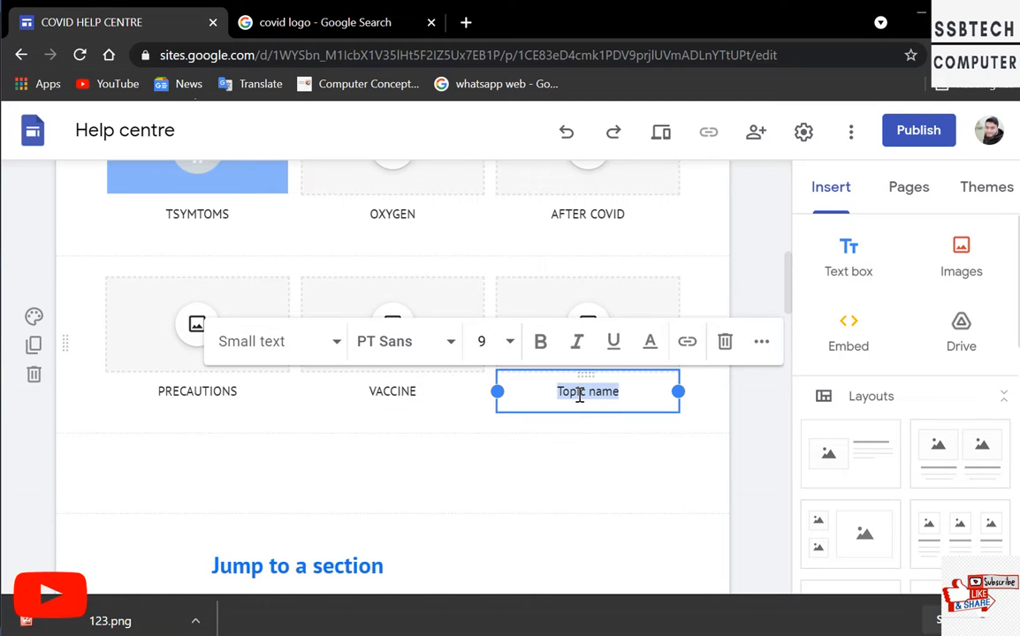
{"action": "type", "text": "SOCIAL"}
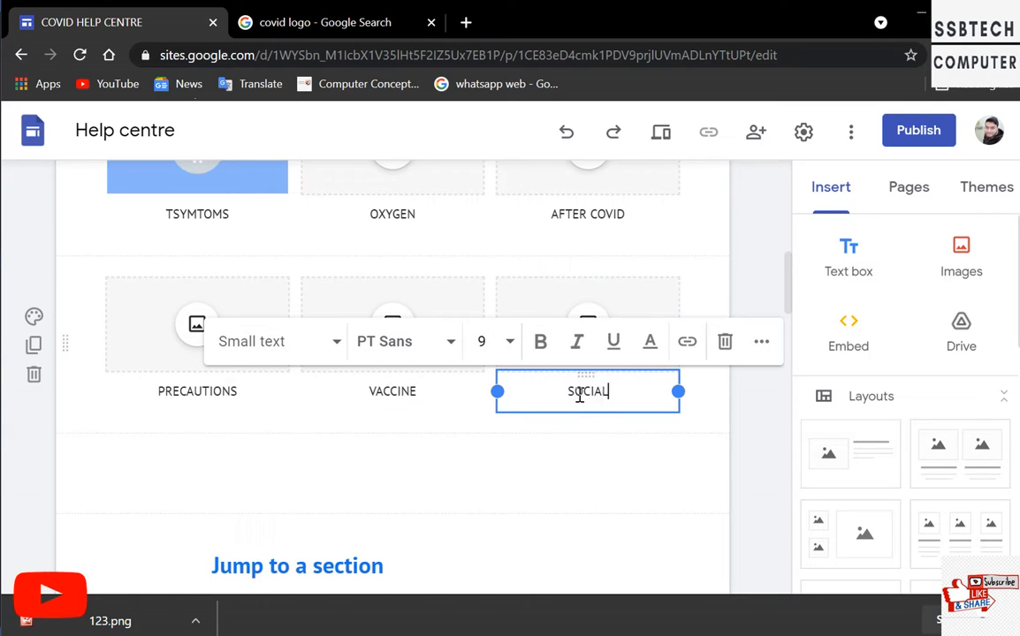
{"action": "type", "text": " DISTA"}
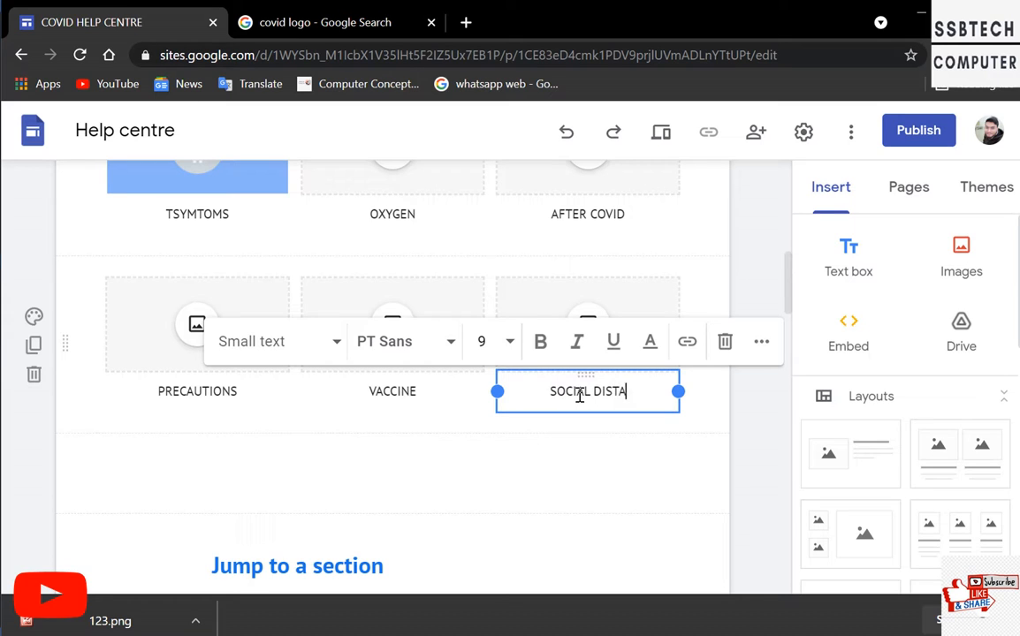
{"action": "type", "text": "NCING"}
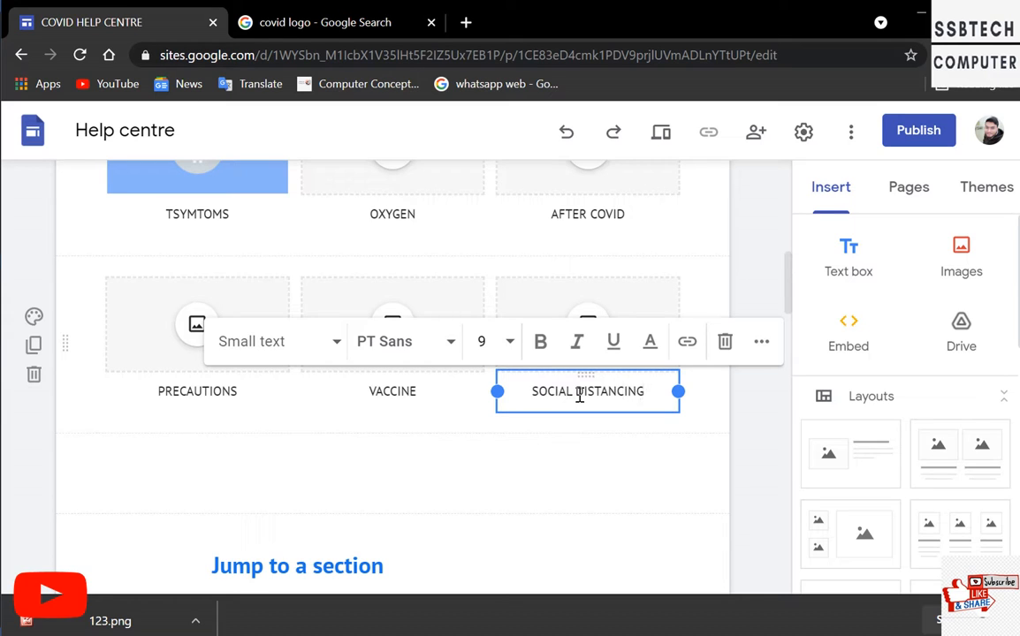
{"action": "left_click", "coordinate": [422, 451]}
- Look through the image sources for the OXYGEN topic tile, including Google Images, Photos, URL and Google Drive, and return to the page
{"action": "scroll", "coordinate": [325, 383], "scroll_direction": "up", "scroll_amount": 2}
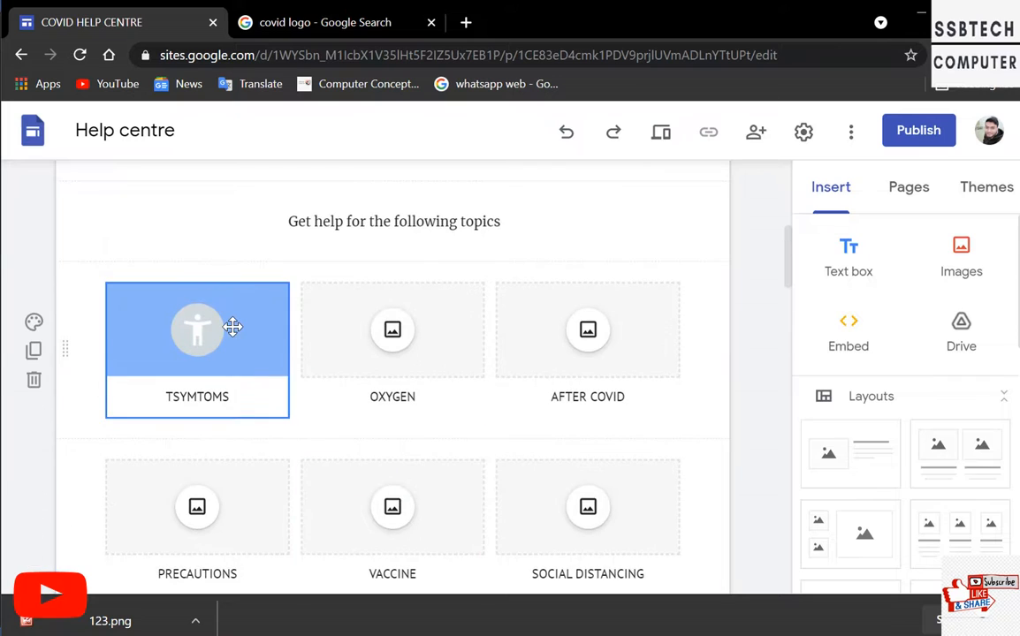
{"action": "left_click", "coordinate": [234, 329]}
{"action": "left_click", "coordinate": [196, 316]}
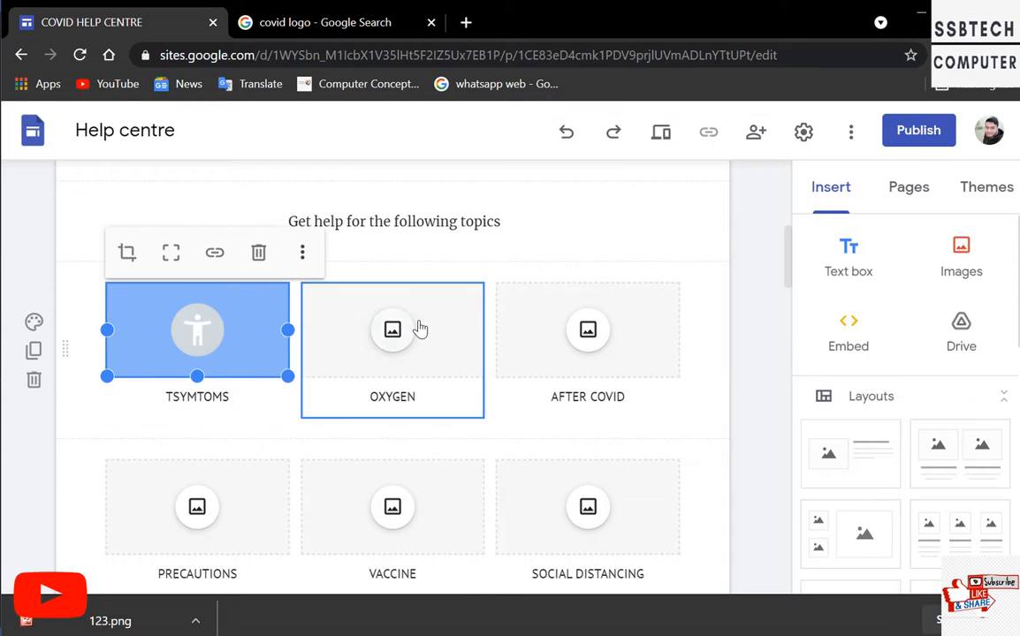
{"action": "left_click", "coordinate": [419, 320]}
{"action": "left_click", "coordinate": [389, 329]}
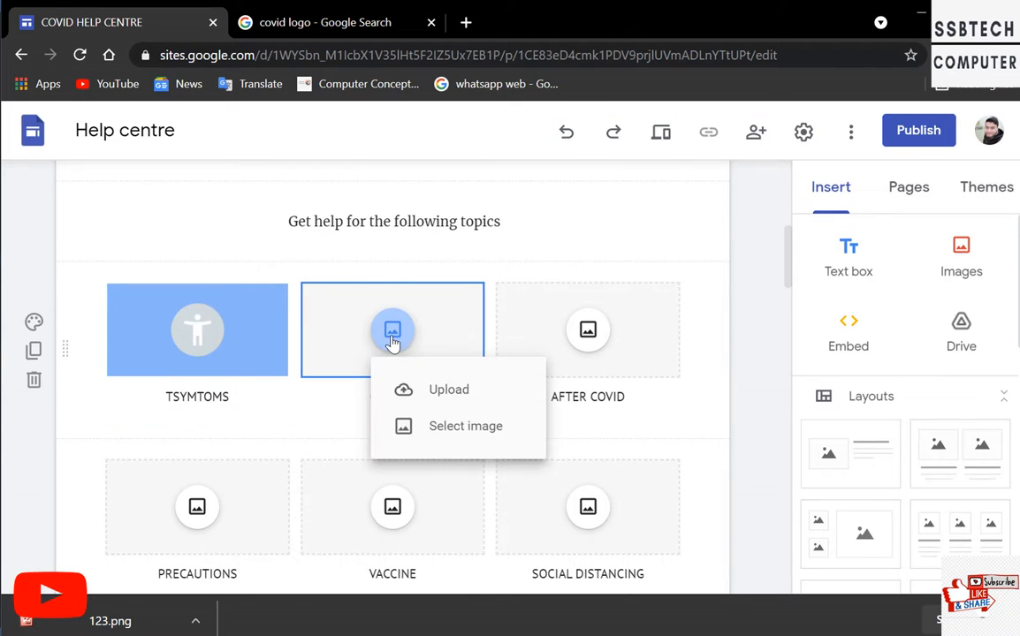
{"action": "left_click", "coordinate": [432, 429]}
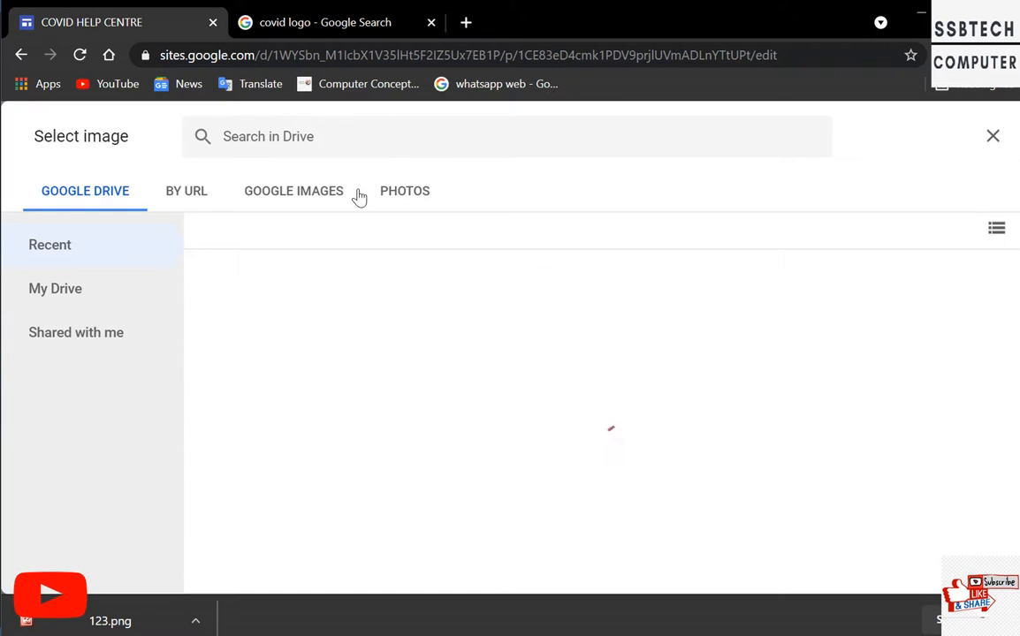
{"action": "left_click", "coordinate": [333, 200]}
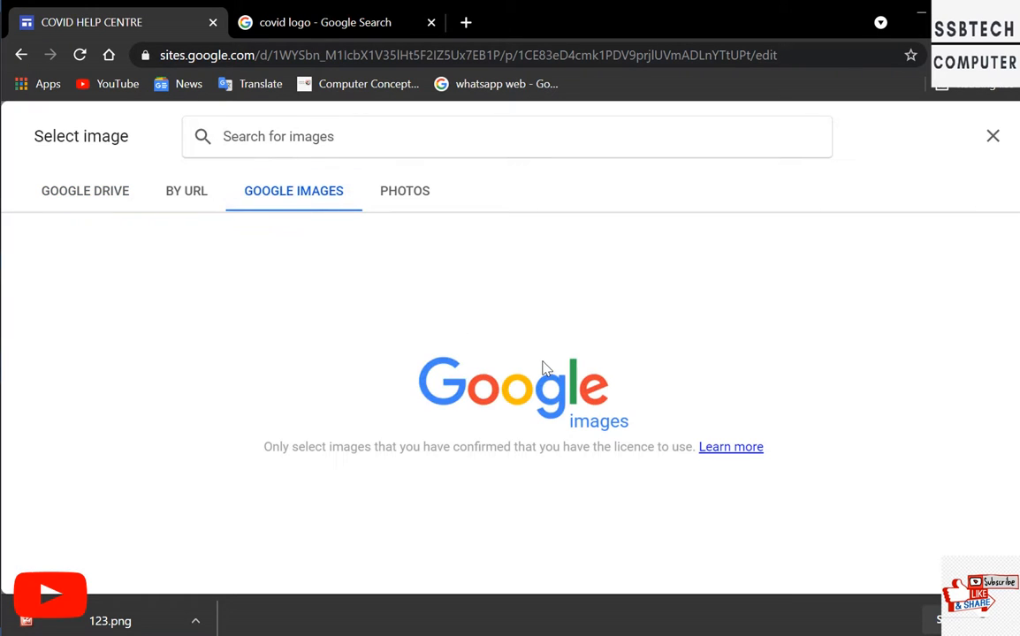
{"action": "left_click", "coordinate": [403, 203]}
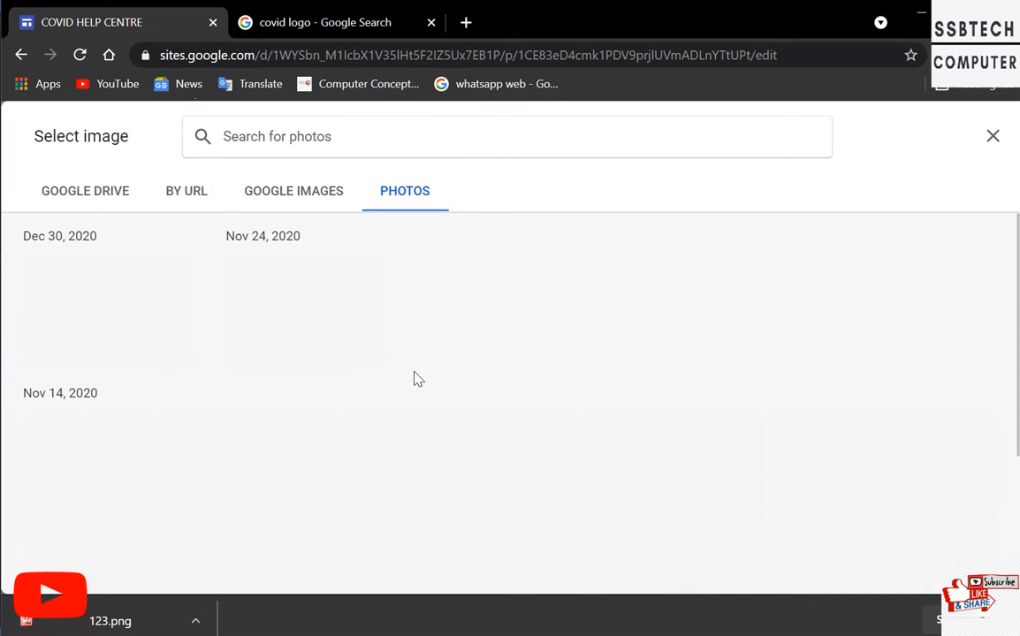
{"action": "left_click", "coordinate": [174, 199]}
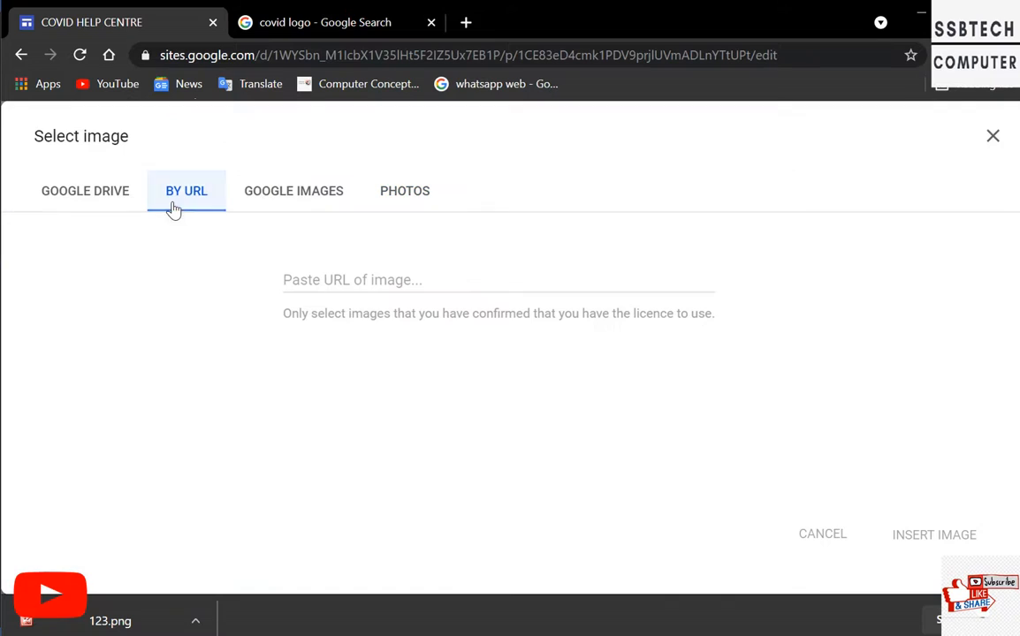
{"action": "left_click", "coordinate": [85, 196]}
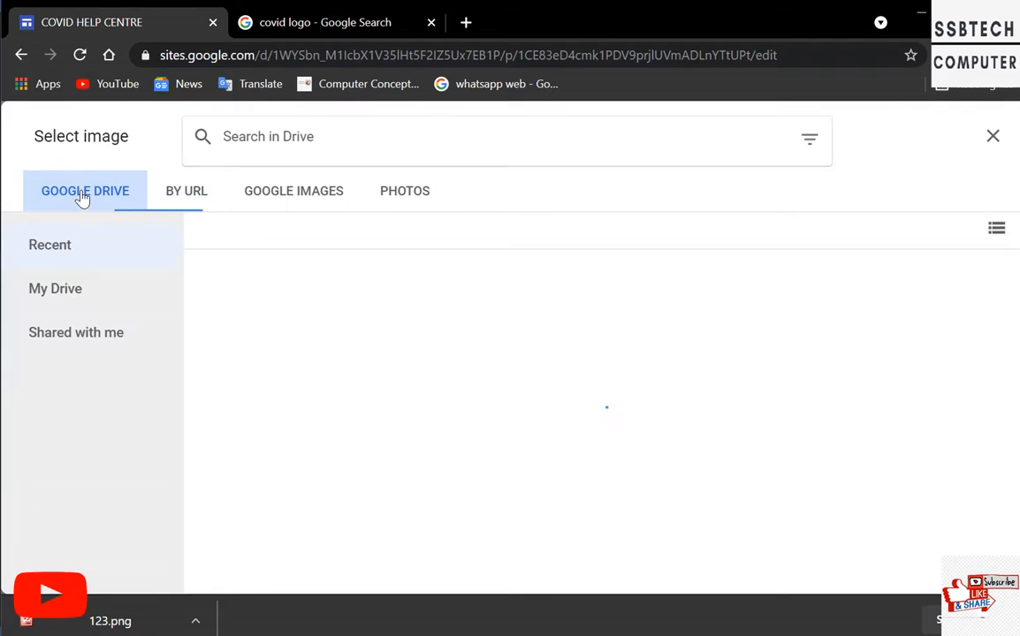
{"action": "left_click", "coordinate": [400, 192]}
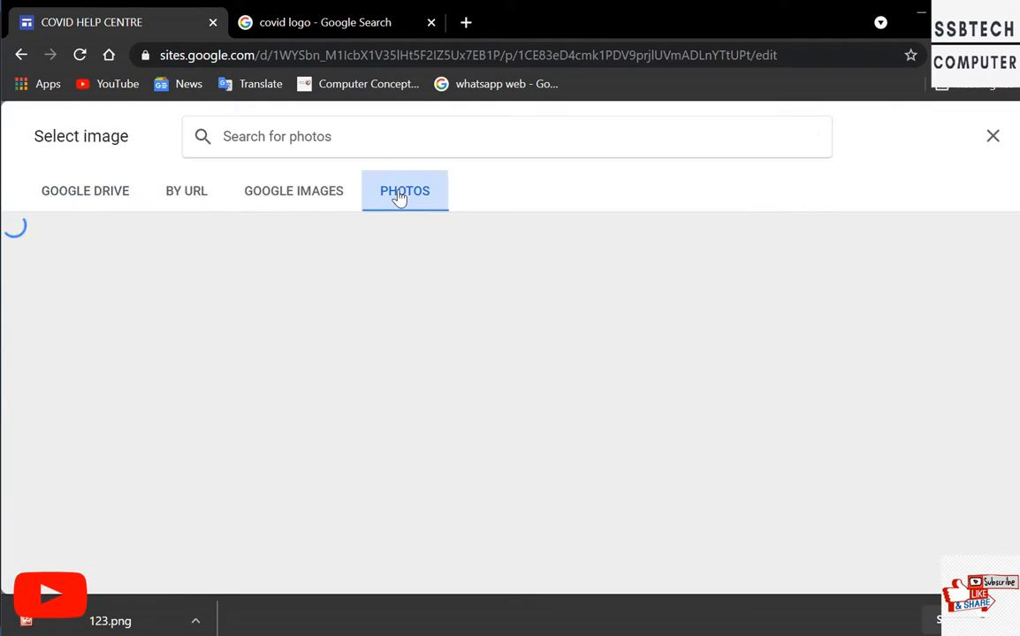
{"action": "left_click", "coordinate": [27, 66]}
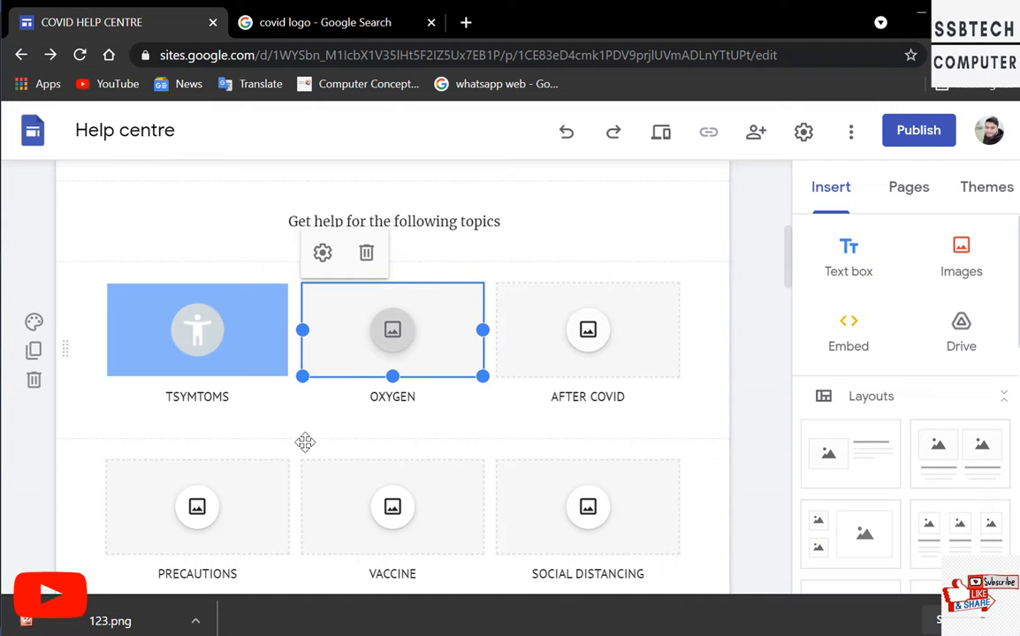
- Rename the Section 1 heading below the jump list as SYMTOMS
{"action": "scroll", "coordinate": [380, 432], "scroll_direction": "down", "scroll_amount": 4}
{"action": "scroll", "coordinate": [281, 406], "scroll_direction": "down", "scroll_amount": 1}
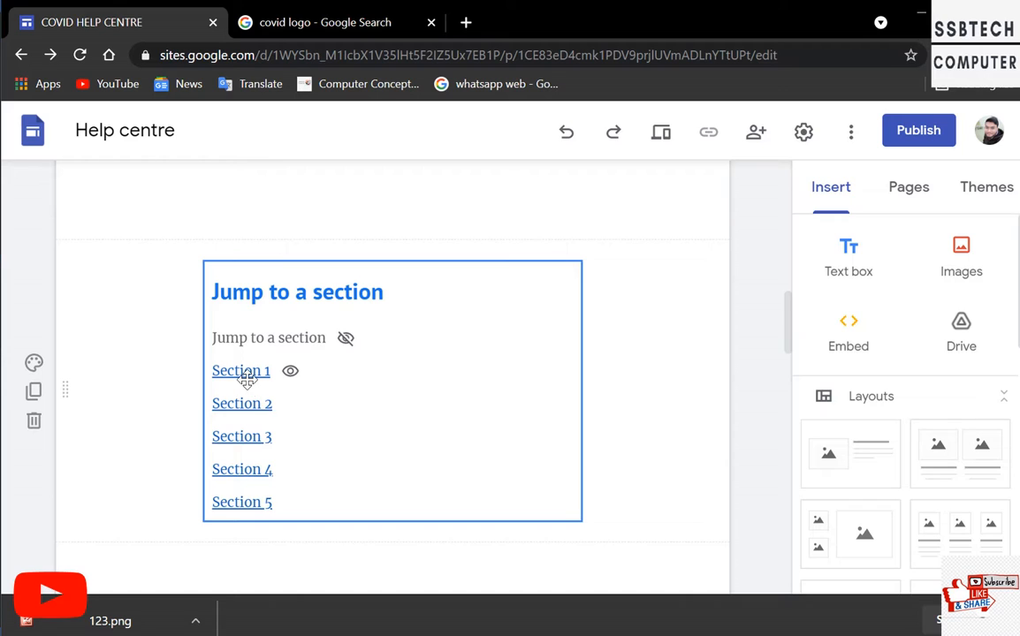
{"action": "left_click", "coordinate": [245, 373]}
{"action": "double_click", "coordinate": [270, 312]}
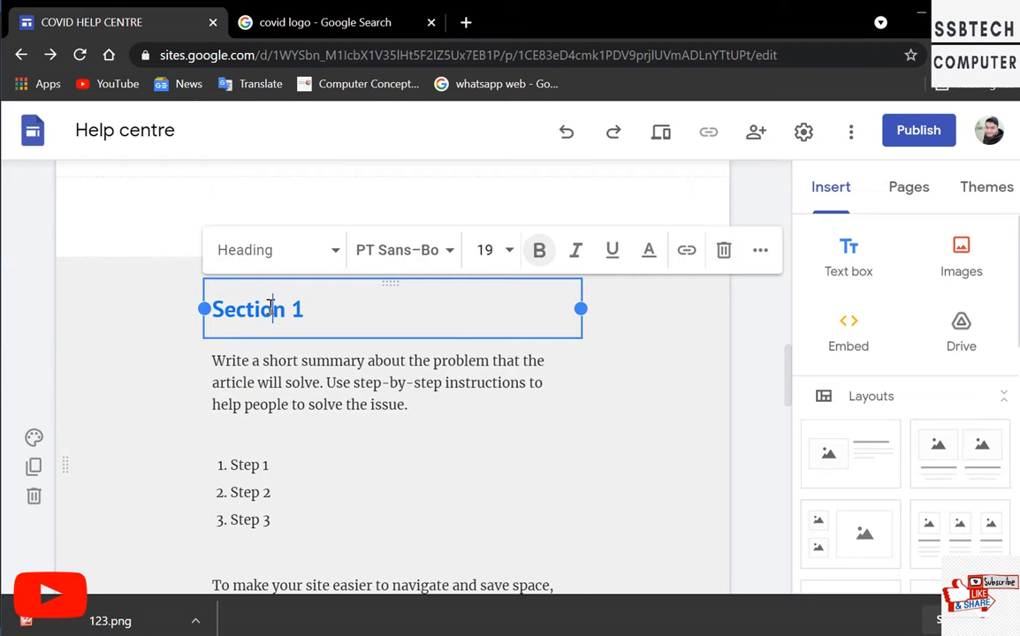
{"action": "left_click_drag", "start_coordinate": [311, 314], "coordinate": [211, 320]}
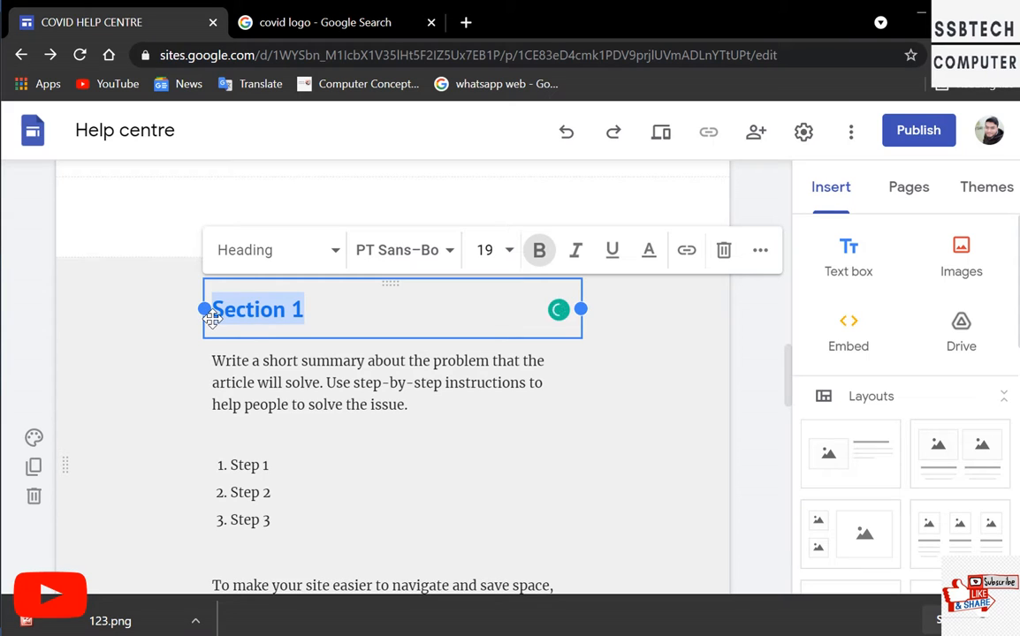
{"action": "type", "text": "SYMTOMS"}
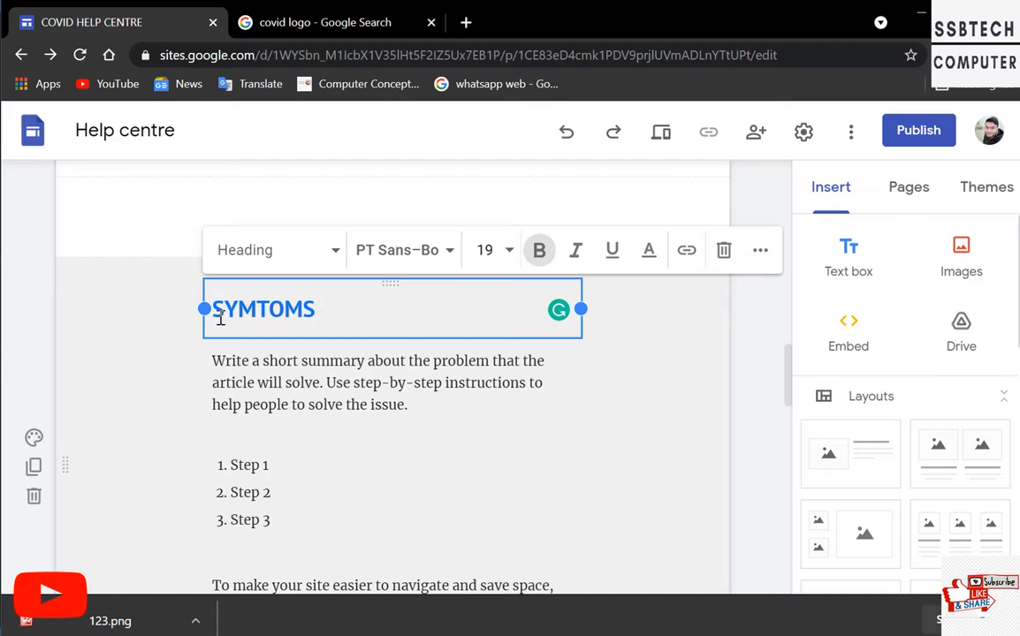
- Look through the placeholder text and the collapsible Sections 2 to 5, expanding Sections 2 and 5
{"action": "left_click_drag", "start_coordinate": [236, 367], "coordinate": [404, 402]}
{"action": "scroll", "coordinate": [338, 446], "scroll_direction": "down", "scroll_amount": 3}
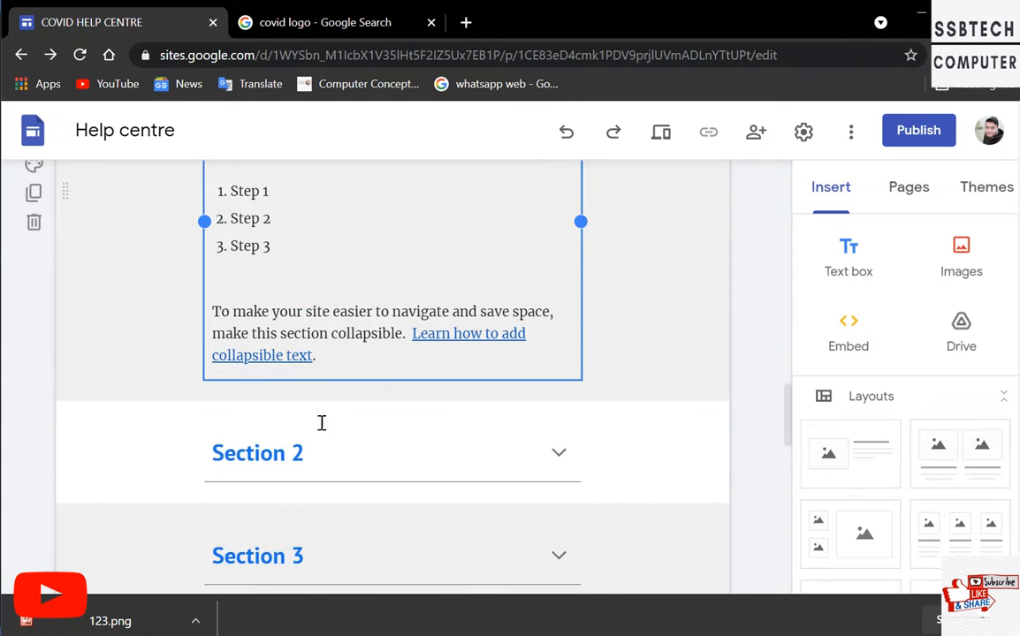
{"action": "left_click", "coordinate": [362, 454]}
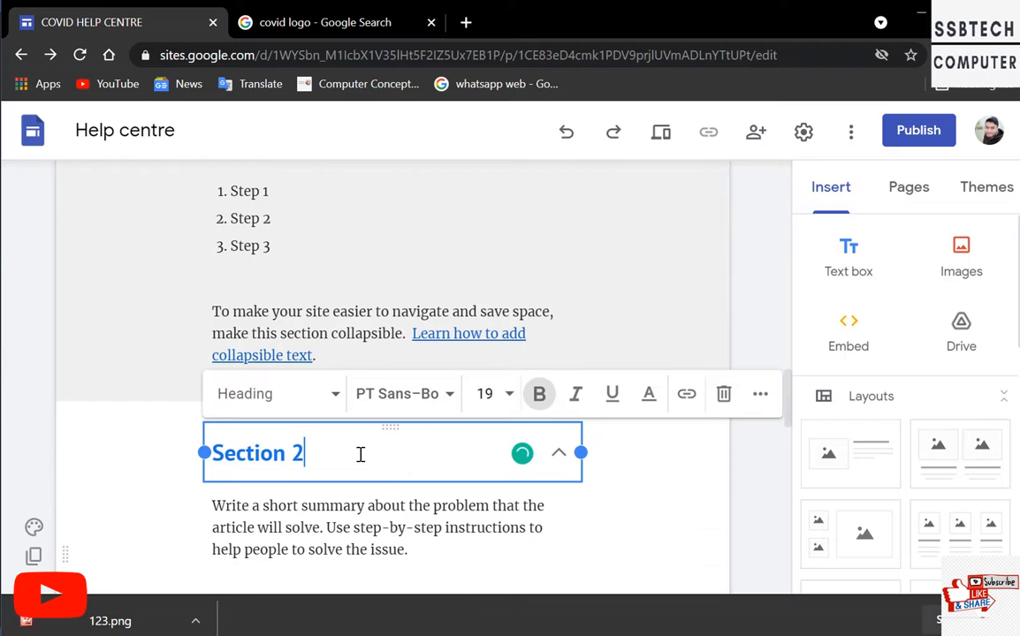
{"action": "scroll", "coordinate": [361, 454], "scroll_direction": "down", "scroll_amount": 5}
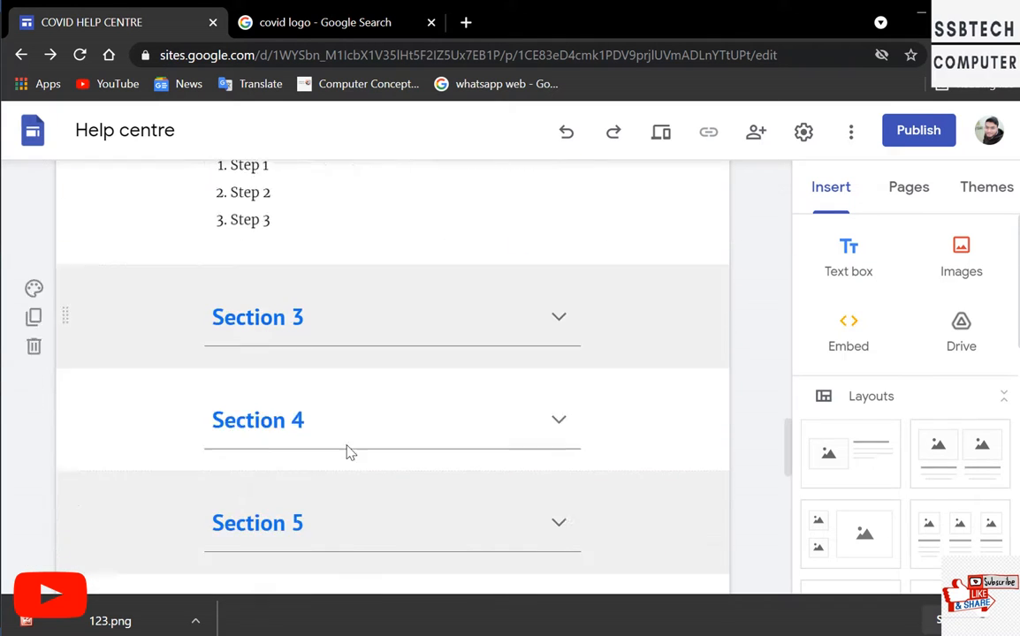
{"action": "scroll", "coordinate": [345, 446], "scroll_direction": "down", "scroll_amount": 5}
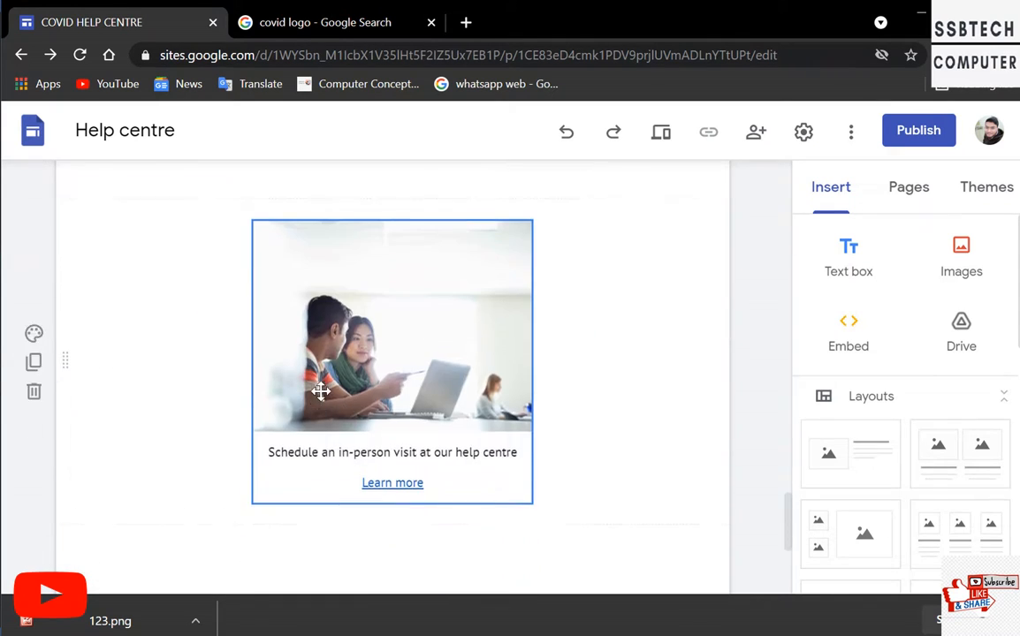
{"action": "scroll", "coordinate": [321, 392], "scroll_direction": "up", "scroll_amount": 2}
{"action": "left_click", "coordinate": [437, 255]}
{"action": "left_click", "coordinate": [505, 235]}
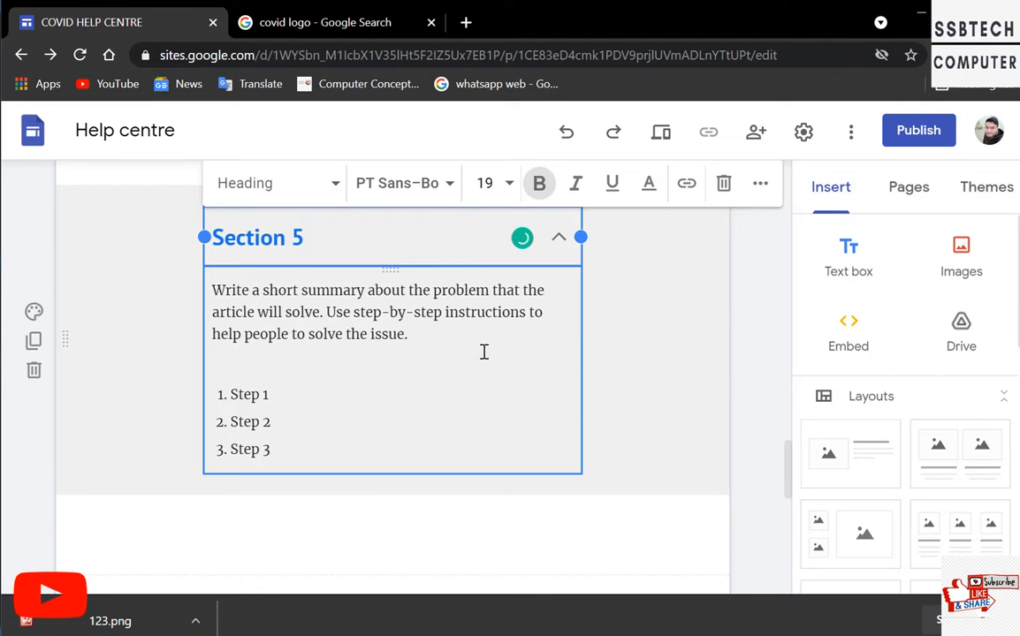
- Compare the topic tiles with the entries in the Jump to a section list
{"action": "scroll", "coordinate": [471, 360], "scroll_direction": "up", "scroll_amount": 15}
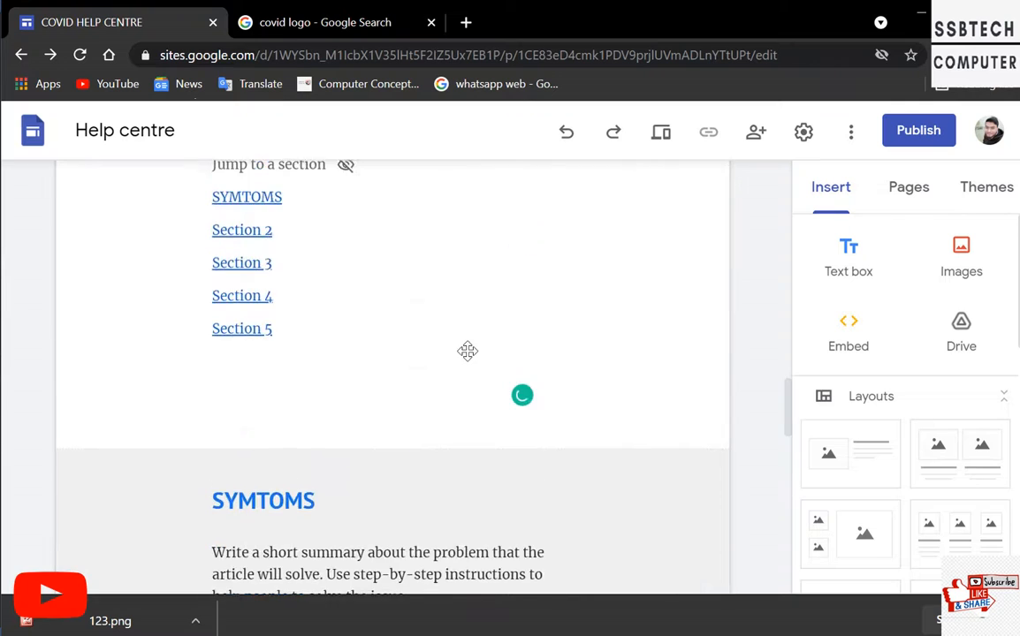
{"action": "left_click", "coordinate": [468, 351]}
{"action": "left_click", "coordinate": [187, 237]}
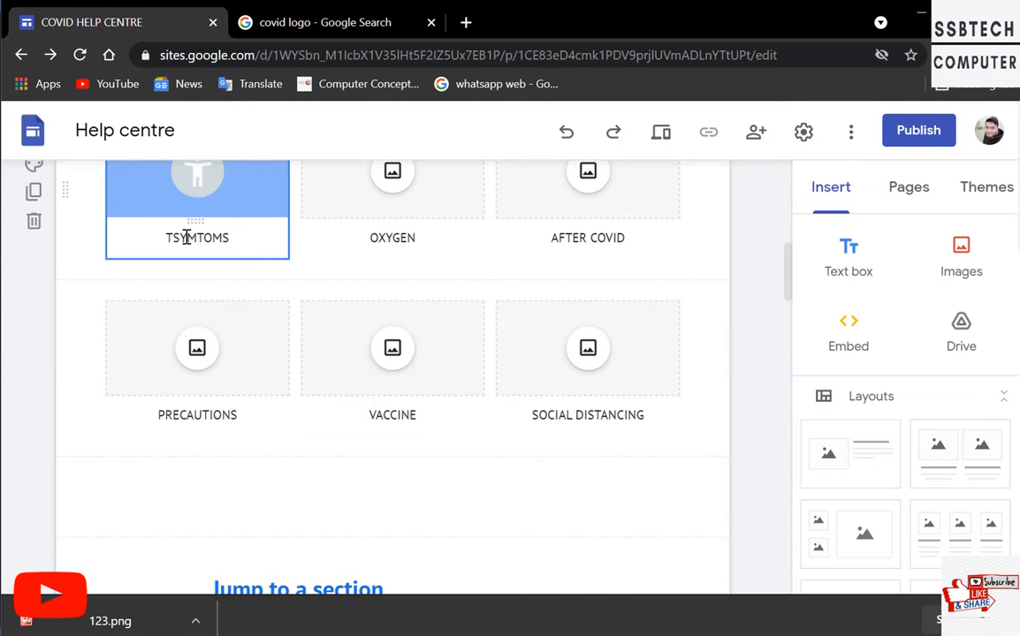
{"action": "scroll", "coordinate": [200, 326], "scroll_direction": "down", "scroll_amount": 5}
{"action": "left_click", "coordinate": [238, 336]}
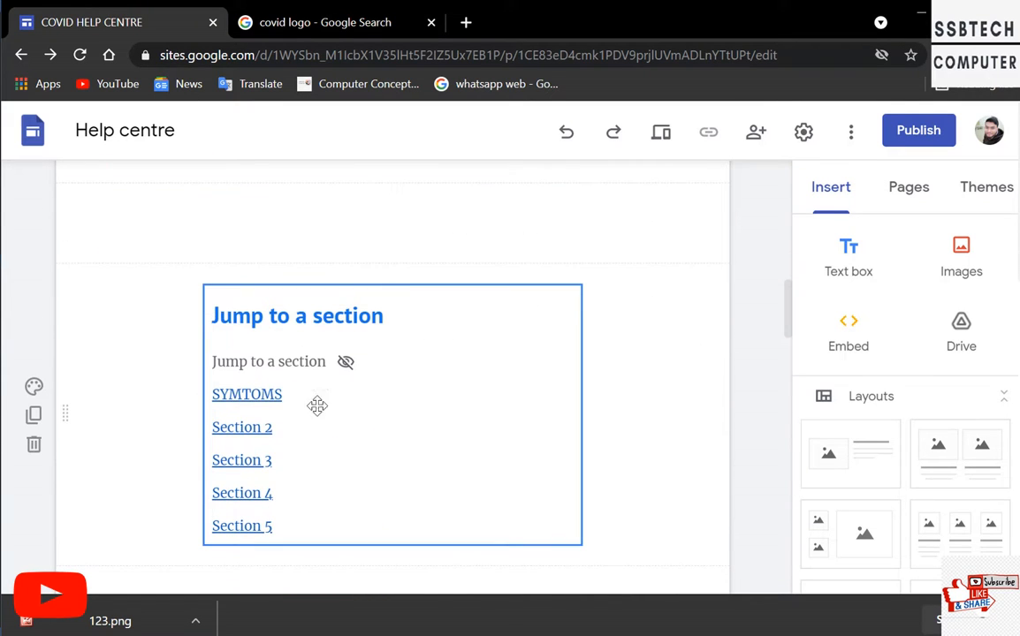
{"action": "scroll", "coordinate": [292, 409], "scroll_direction": "down", "scroll_amount": 1}
{"action": "scroll", "coordinate": [264, 412], "scroll_direction": "down", "scroll_amount": 3}
{"action": "scroll", "coordinate": [277, 425], "scroll_direction": "up", "scroll_amount": 2}
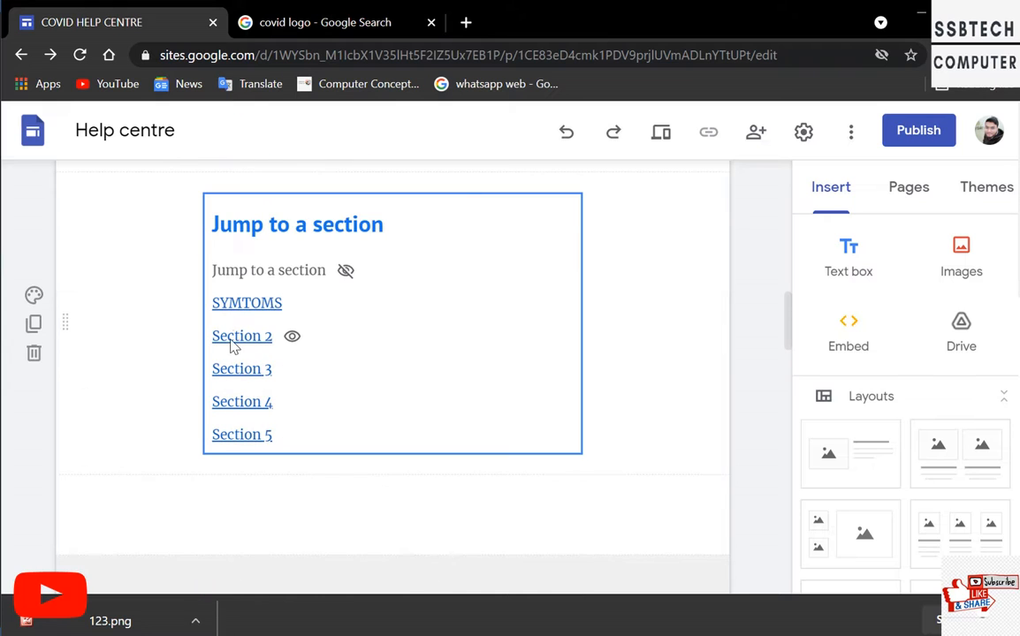
- Rename the Section 2 heading as PRECAUTIONS
{"action": "scroll", "coordinate": [301, 389], "scroll_direction": "down", "scroll_amount": 1}
{"action": "scroll", "coordinate": [307, 403], "scroll_direction": "down", "scroll_amount": 10}
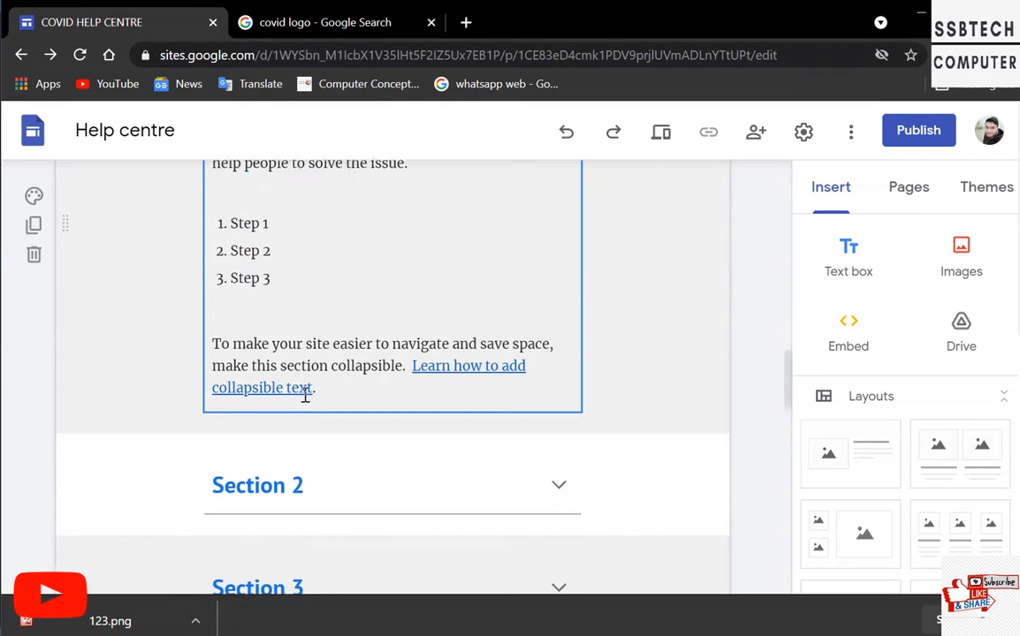
{"action": "left_click", "coordinate": [309, 292]}
{"action": "left_click_drag", "start_coordinate": [309, 292], "coordinate": [212, 294]}
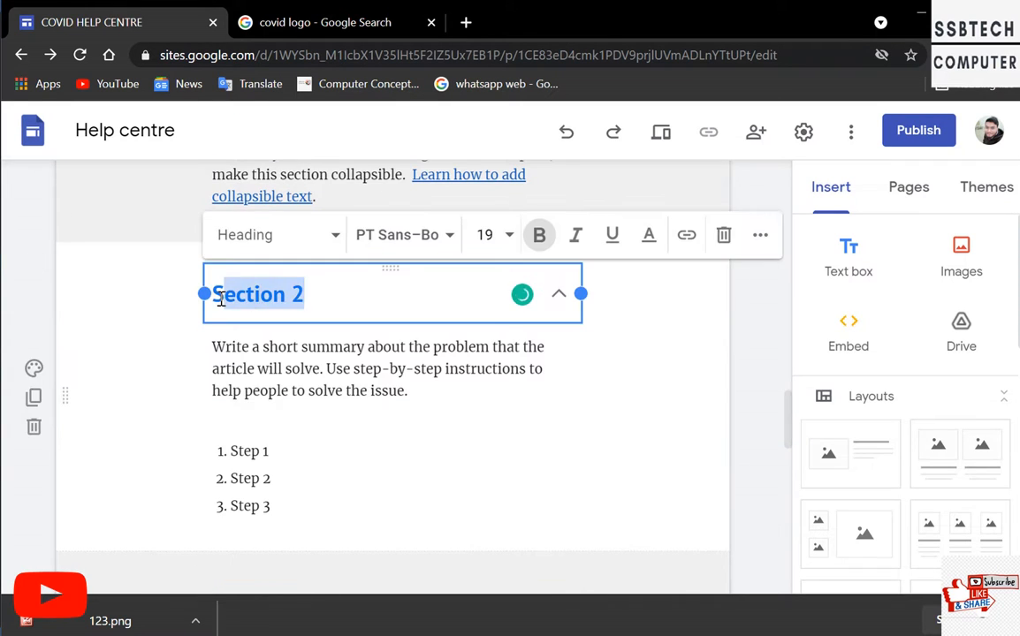
{"action": "type", "text": "PRE"}
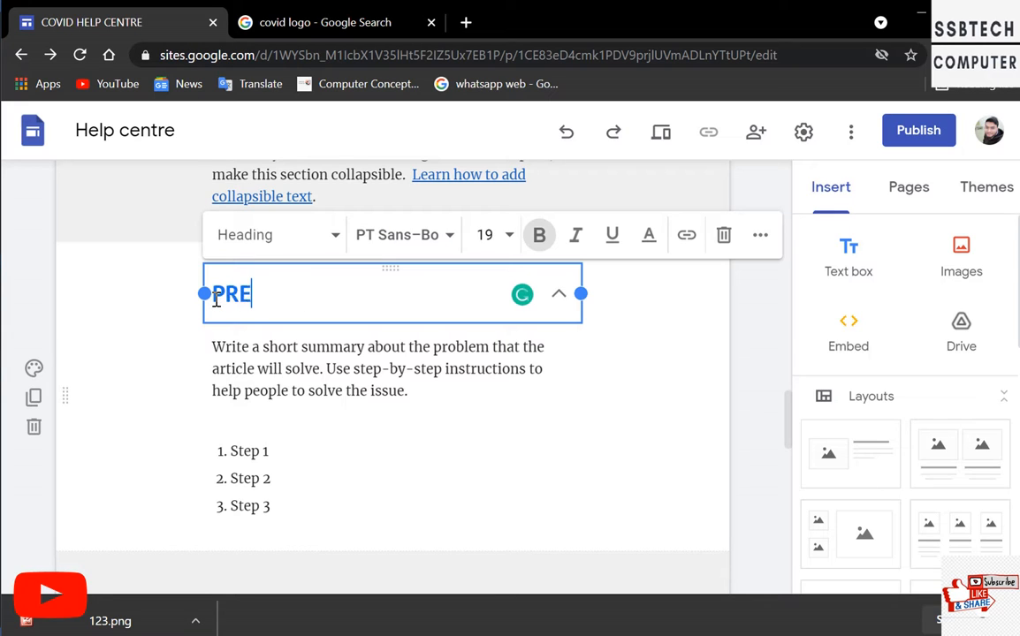
{"action": "type", "text": "CAUTIONS"}
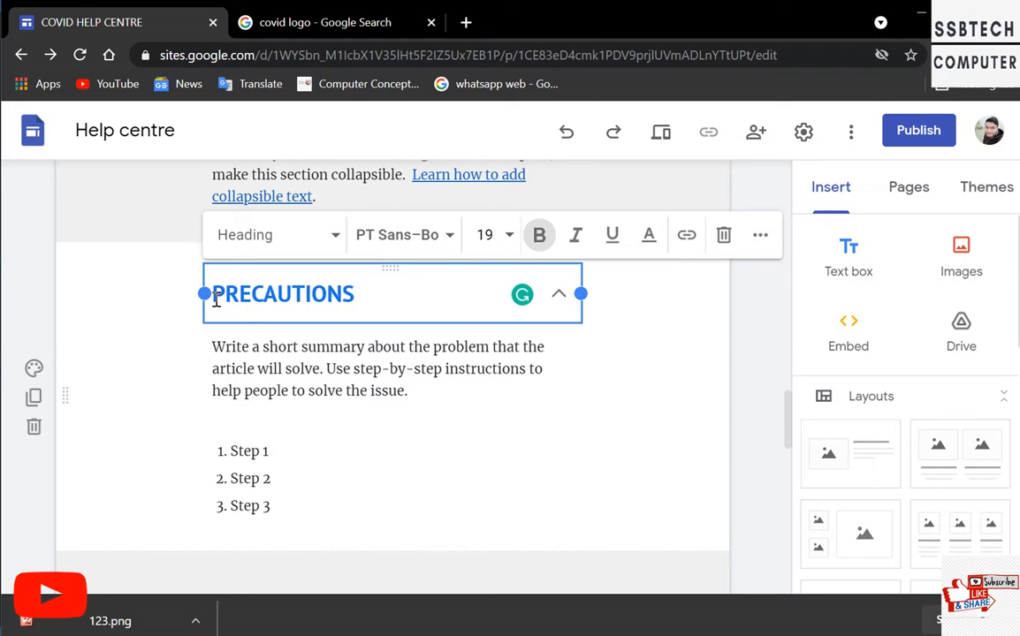
- Rename the Section 3 heading as SOCIAL DISTANCING
{"action": "scroll", "coordinate": [299, 419], "scroll_direction": "down", "scroll_amount": 4}
{"action": "left_click", "coordinate": [330, 244]}
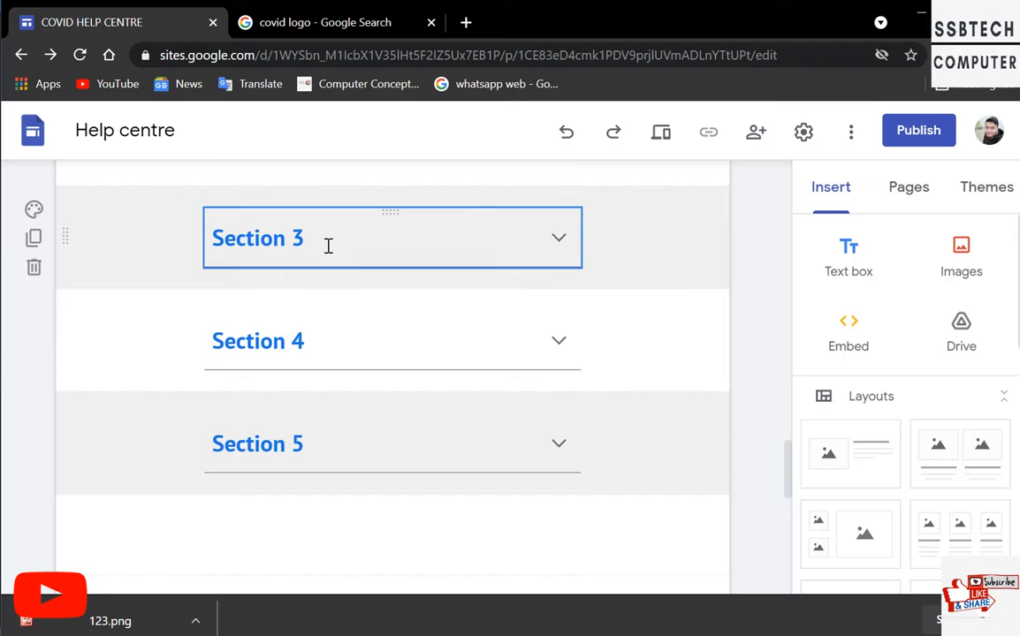
{"action": "left_click_drag", "start_coordinate": [306, 240], "coordinate": [203, 239]}
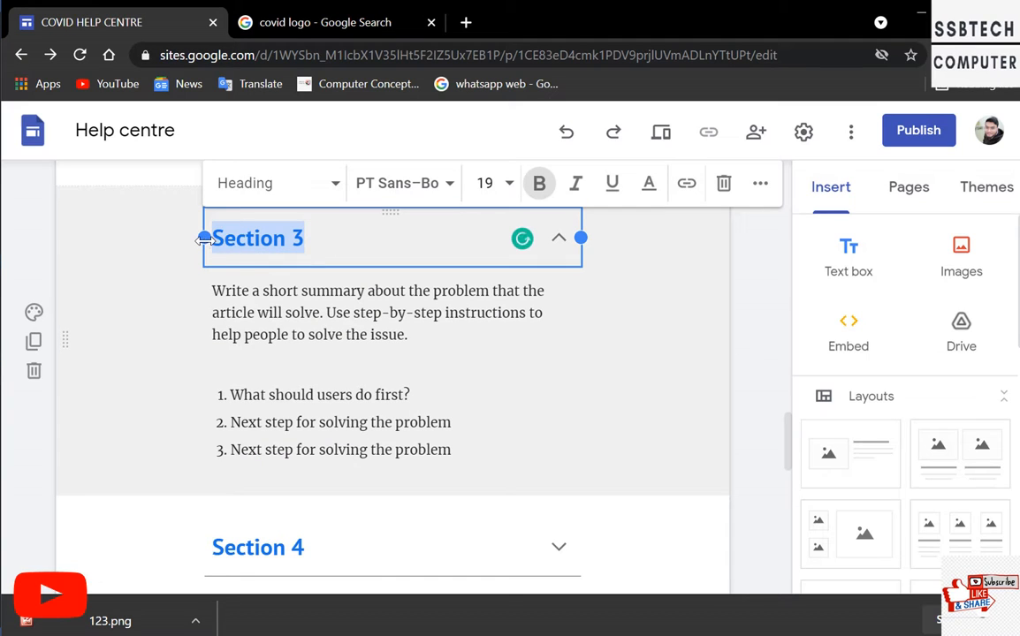
{"action": "type", "text": "SOCIAL "}
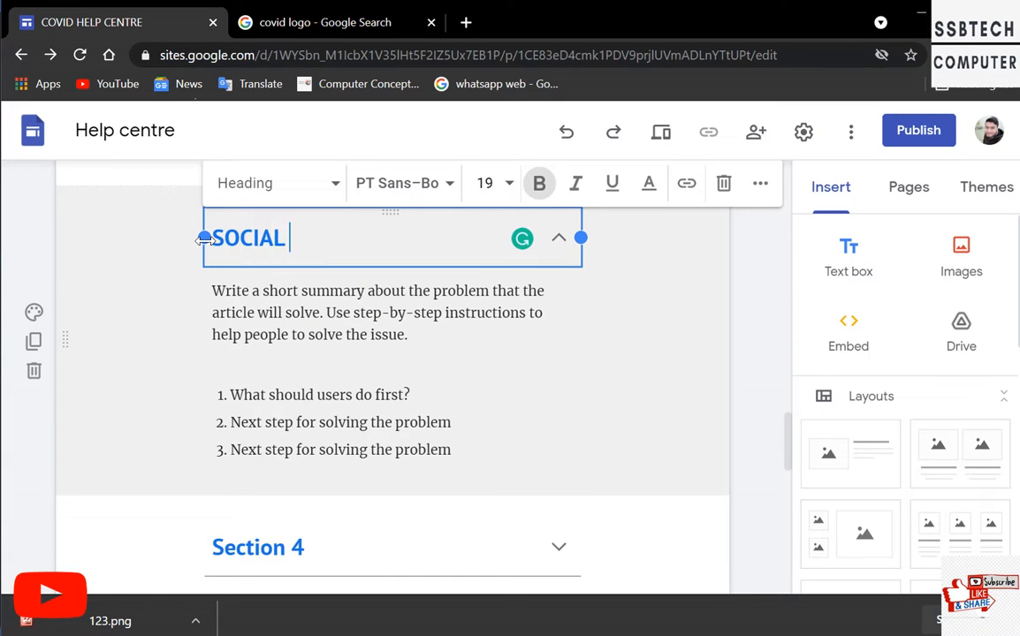
{"action": "type", "text": "DISTA"}
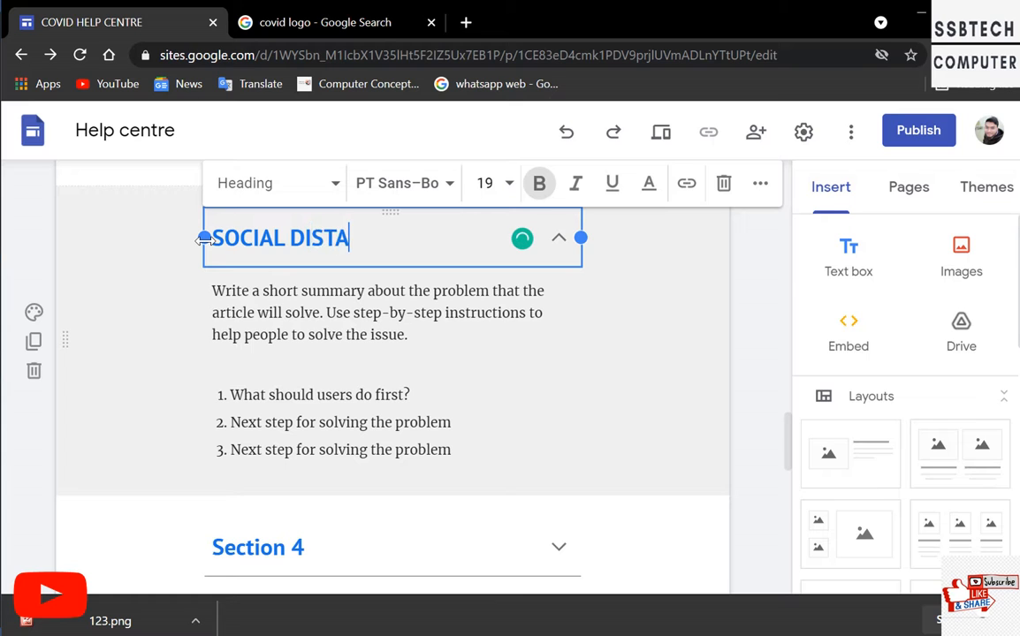
{"action": "type", "text": "NCING"}
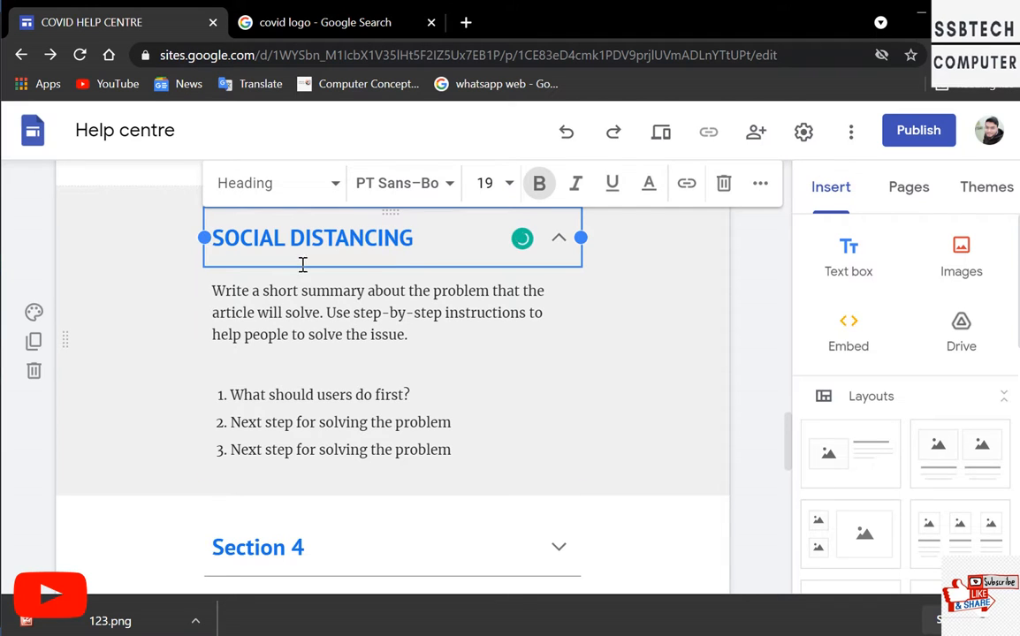
- Check the renamed section entries in the Jump to a section list
{"action": "scroll", "coordinate": [348, 371], "scroll_direction": "down", "scroll_amount": 2}
{"action": "scroll", "coordinate": [348, 371], "scroll_direction": "up", "scroll_amount": 8}
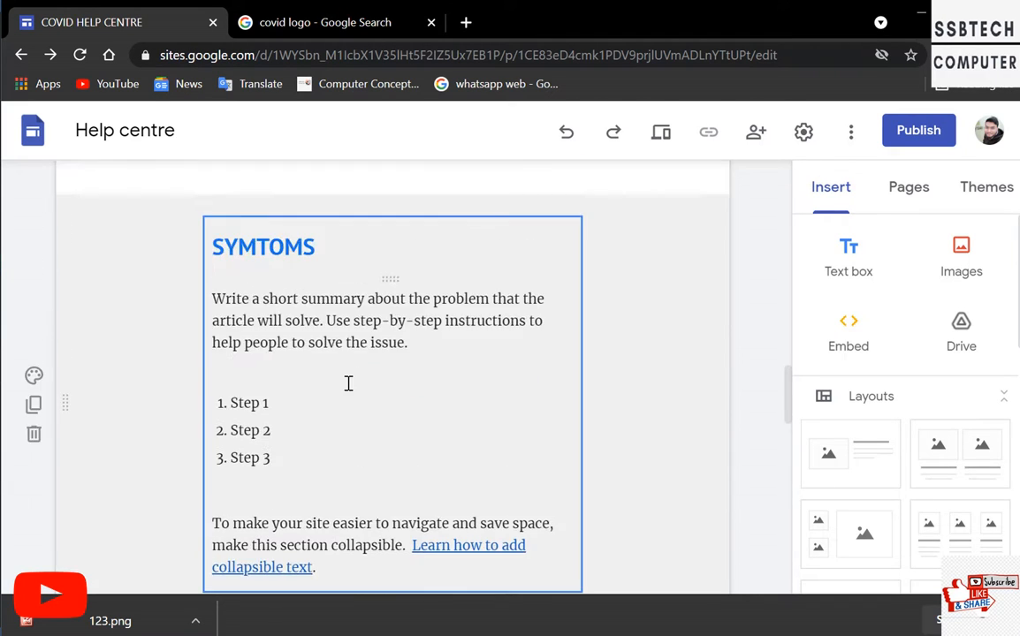
{"action": "scroll", "coordinate": [364, 403], "scroll_direction": "up", "scroll_amount": 5}
{"action": "scroll", "coordinate": [349, 419], "scroll_direction": "down", "scroll_amount": 1}
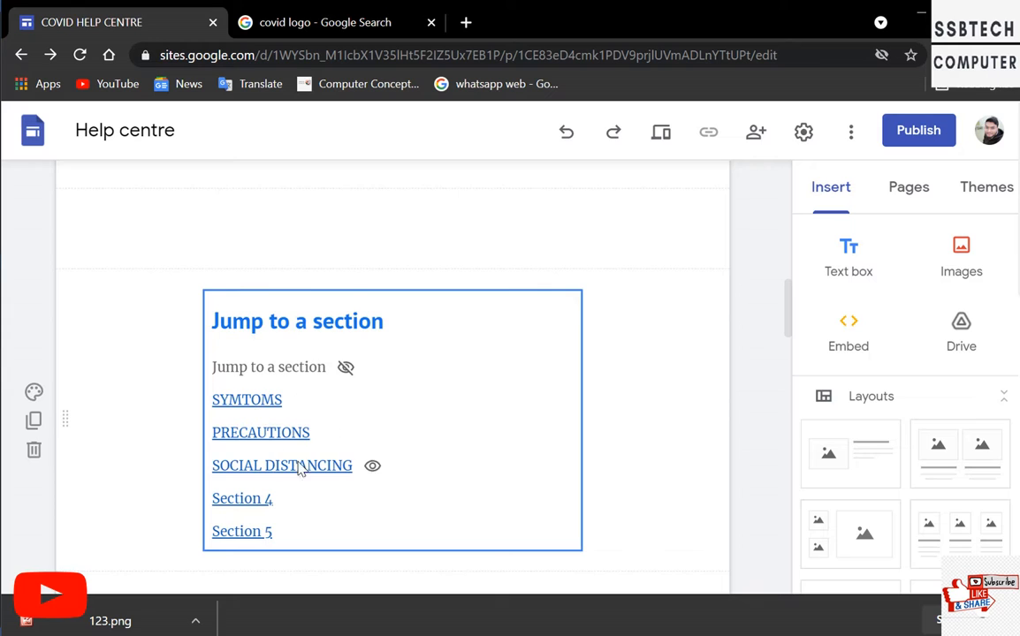
- Look over the lower part of the page, including the in-person visit card and the footer's contact details
{"action": "scroll", "coordinate": [309, 467], "scroll_direction": "down", "scroll_amount": 9}
{"action": "left_click", "coordinate": [313, 425]}
{"action": "scroll", "coordinate": [337, 471], "scroll_direction": "down", "scroll_amount": 8}
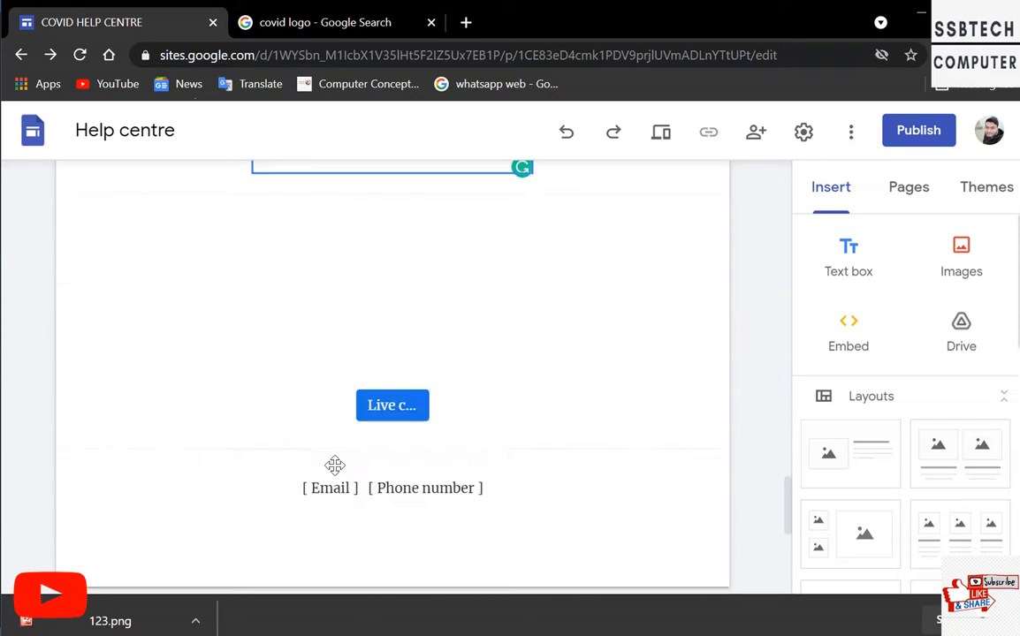
{"action": "right_click", "coordinate": [339, 471]}
{"action": "left_click", "coordinate": [196, 316]}
{"action": "scroll", "coordinate": [212, 331], "scroll_direction": "up", "scroll_amount": 5}
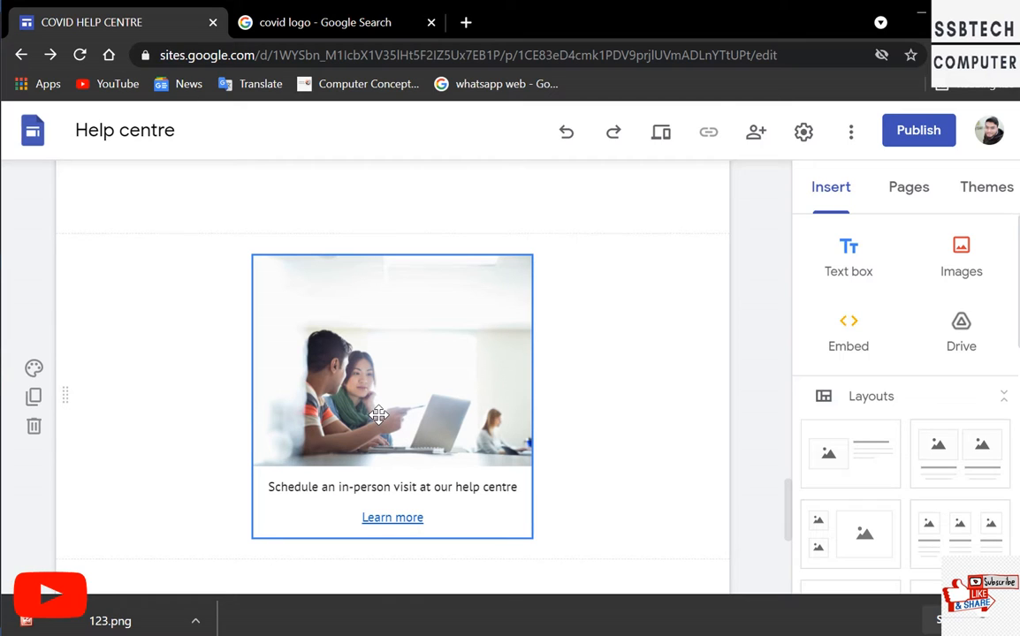
{"action": "scroll", "coordinate": [378, 415], "scroll_direction": "down", "scroll_amount": 5}
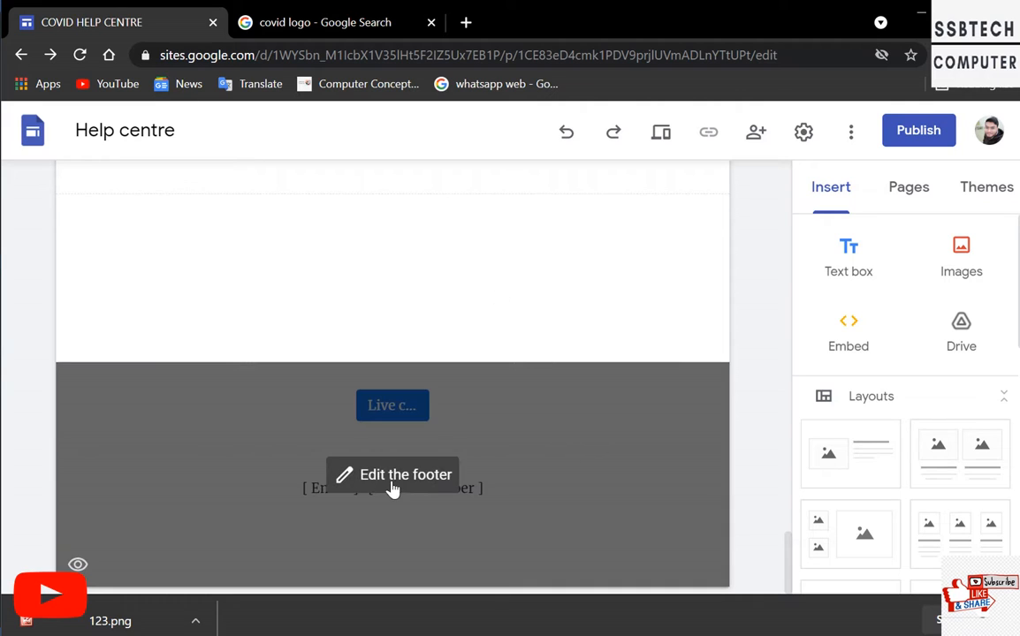
- Open the footer for editing, select its email and phone number placeholder line, and deselect it
{"action": "left_click", "coordinate": [389, 477]}
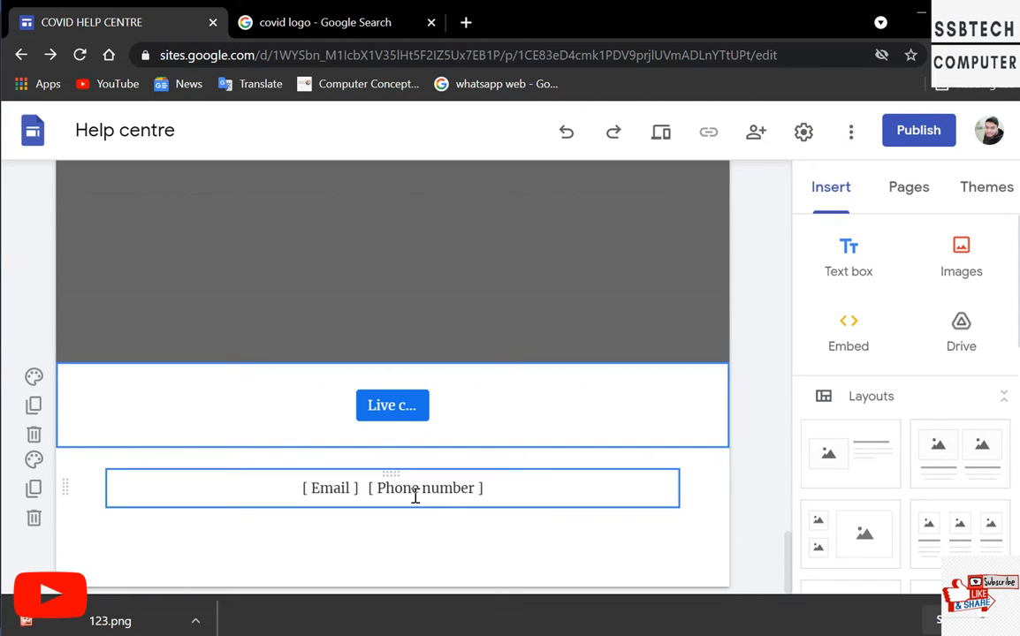
{"action": "left_click_drag", "start_coordinate": [499, 486], "coordinate": [292, 485]}
{"action": "left_click", "coordinate": [397, 488]}
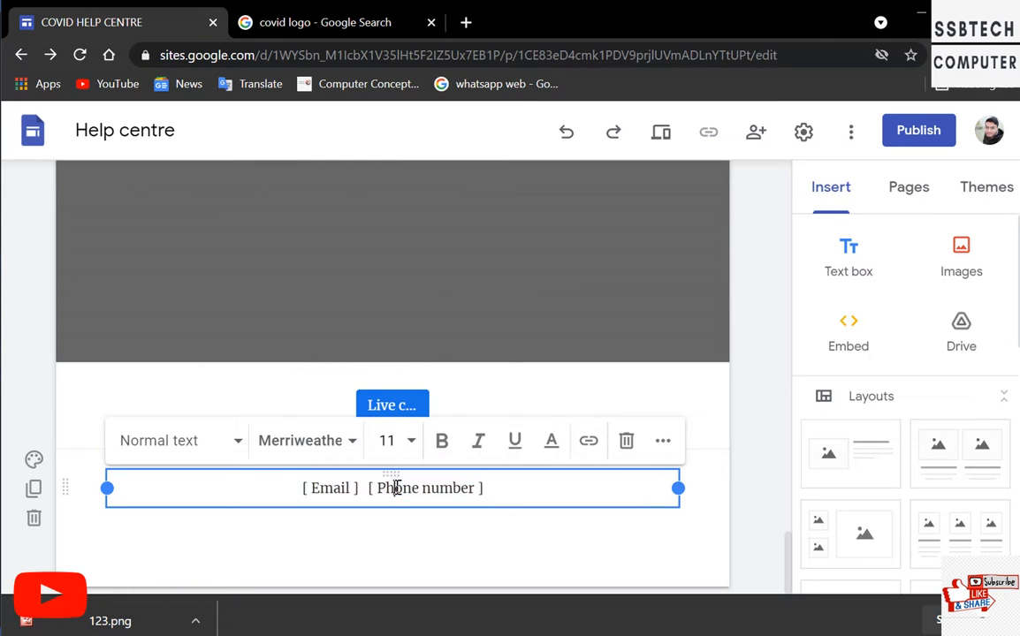
{"action": "triple_click", "coordinate": [401, 488]}
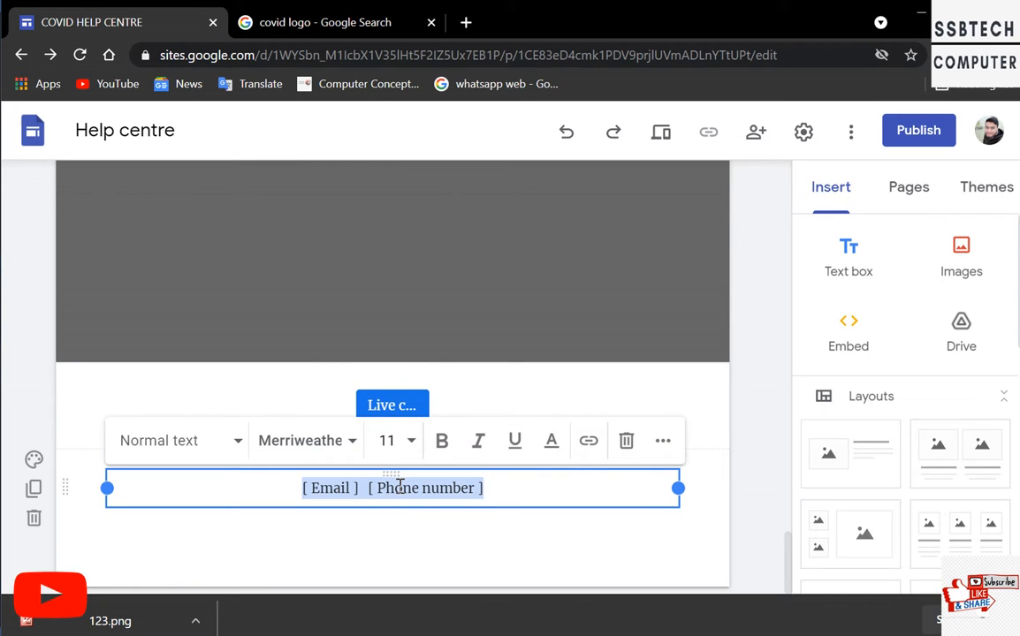
{"action": "left_click", "coordinate": [564, 399]}
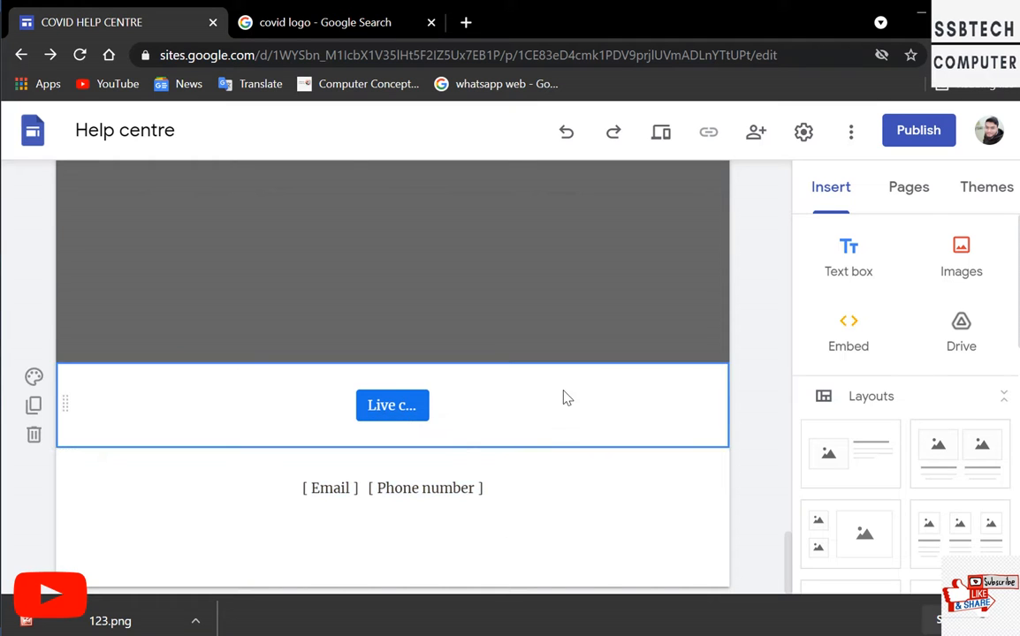
- Insert an empty text box below the blue banner and narrow it to about a quarter of the row's width
{"action": "scroll", "coordinate": [581, 387], "scroll_direction": "up", "scroll_amount": 10}
{"action": "scroll", "coordinate": [580, 385], "scroll_direction": "up", "scroll_amount": 10}
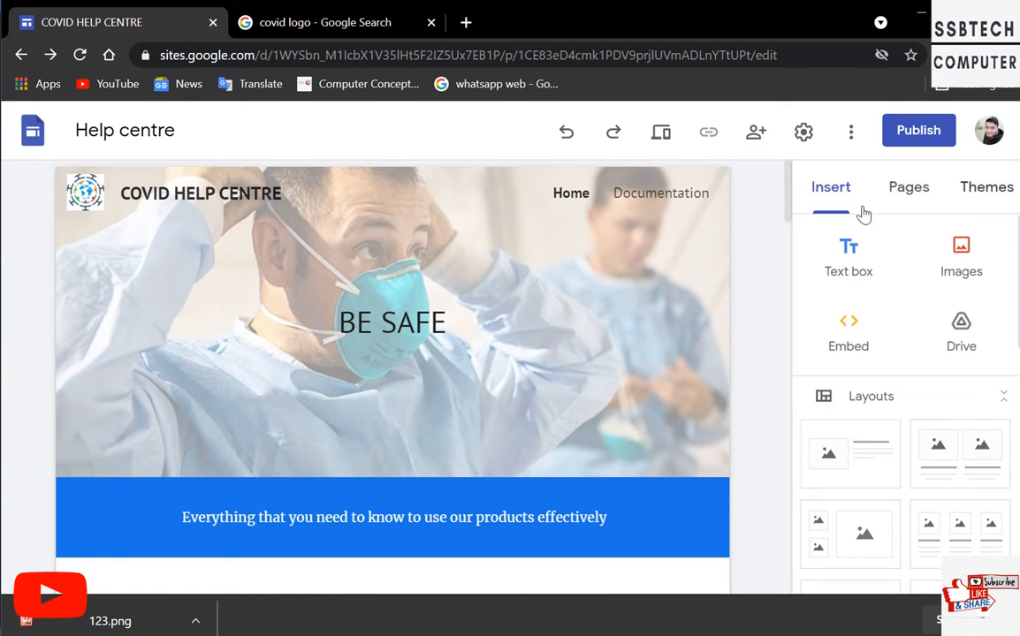
{"action": "left_click", "coordinate": [846, 274]}
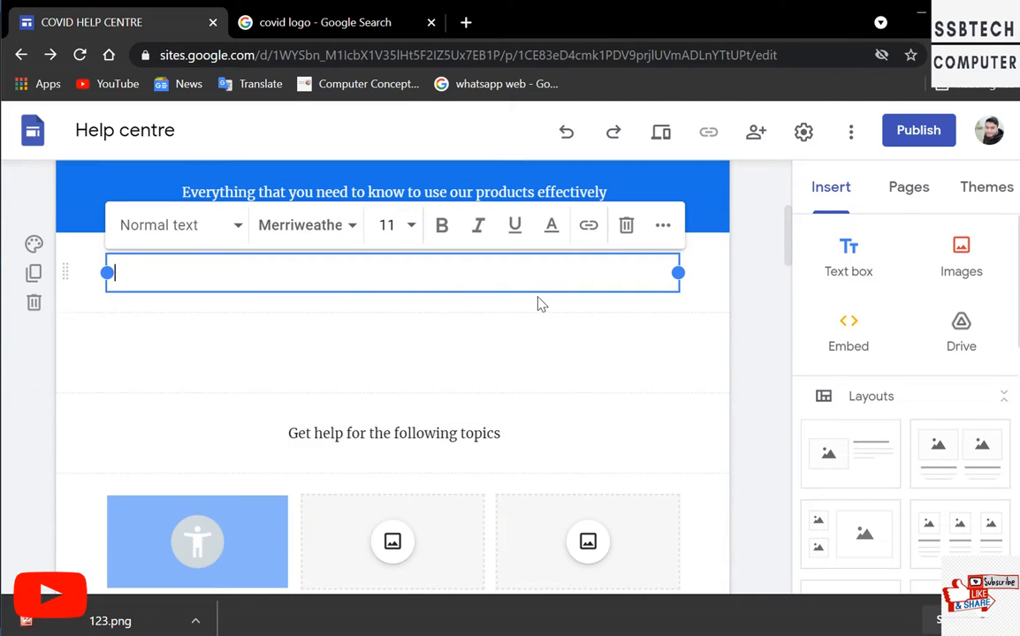
{"action": "left_click_drag", "start_coordinate": [677, 273], "coordinate": [239, 274]}
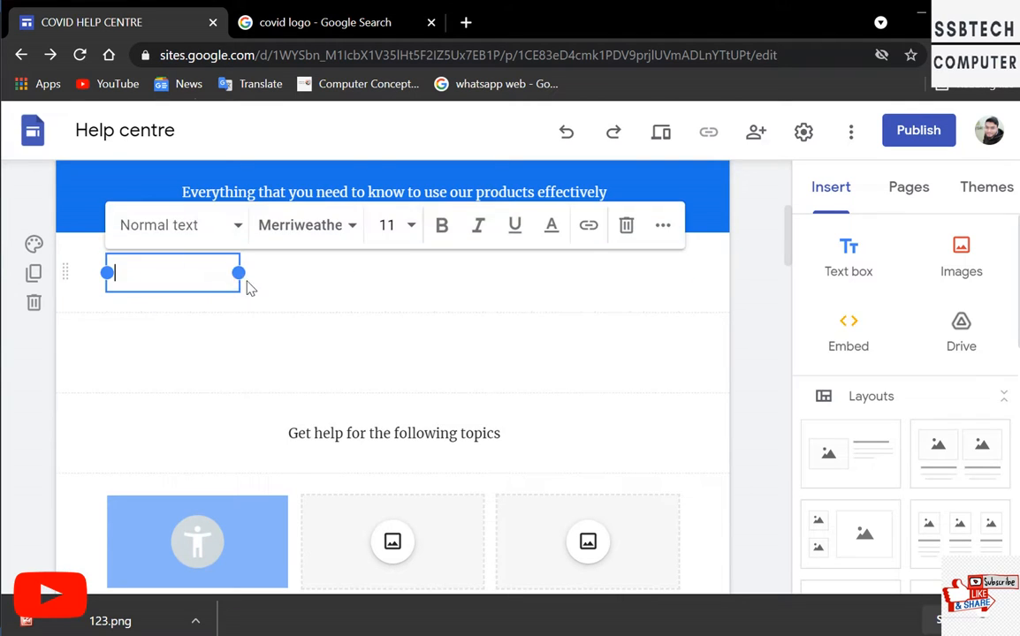
{"action": "left_click", "coordinate": [251, 289]}
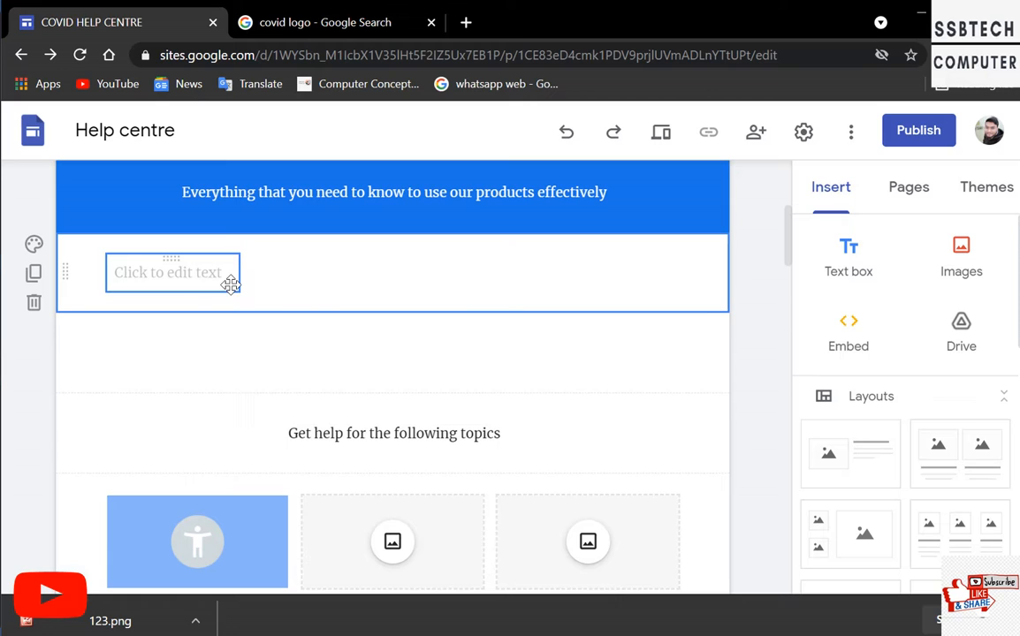
- Move the empty text box below the blue banner into the right half of its row and check the image insertion options
{"action": "left_click_drag", "start_coordinate": [233, 286], "coordinate": [547, 285]}
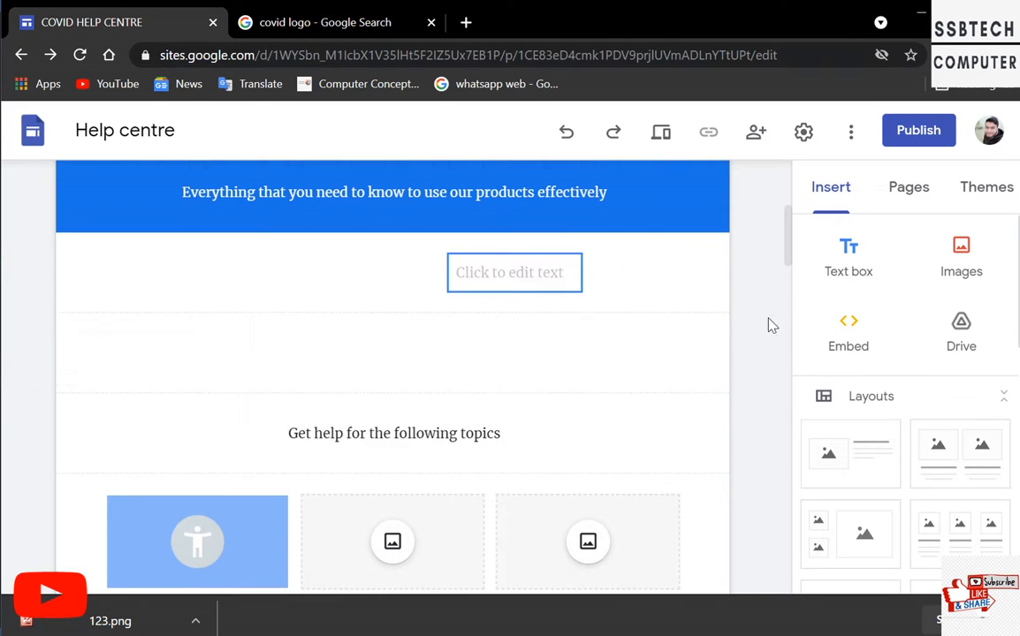
{"action": "left_click", "coordinate": [961, 265]}
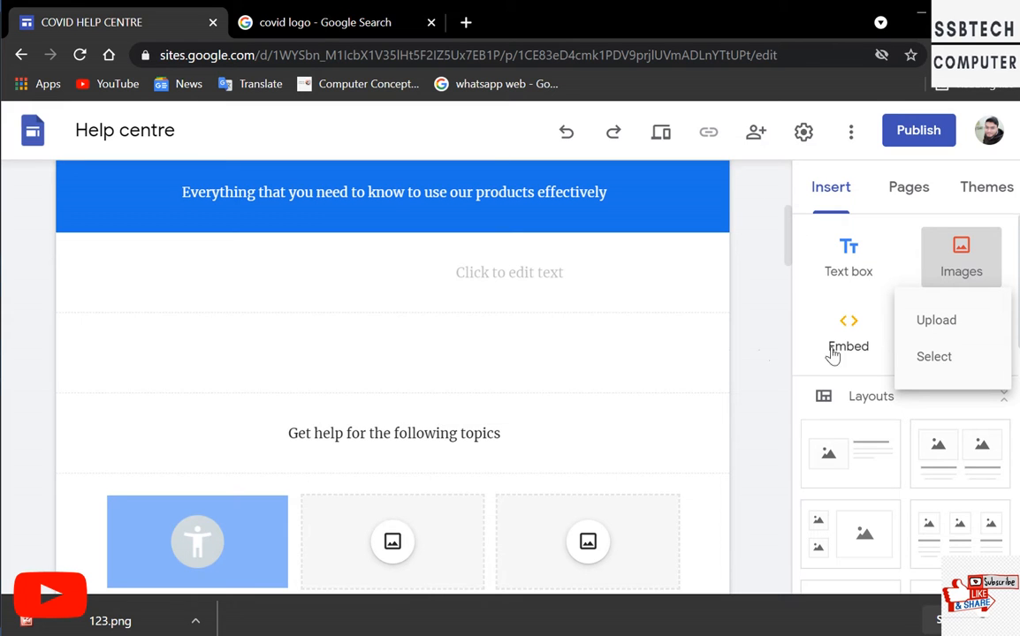
{"action": "left_click", "coordinate": [611, 345]}
- Select the OXYGEN caption and examine the web embed dialog's By URL and Embed code options, inserting nothing
{"action": "scroll", "coordinate": [610, 345], "scroll_direction": "up", "scroll_amount": 4}
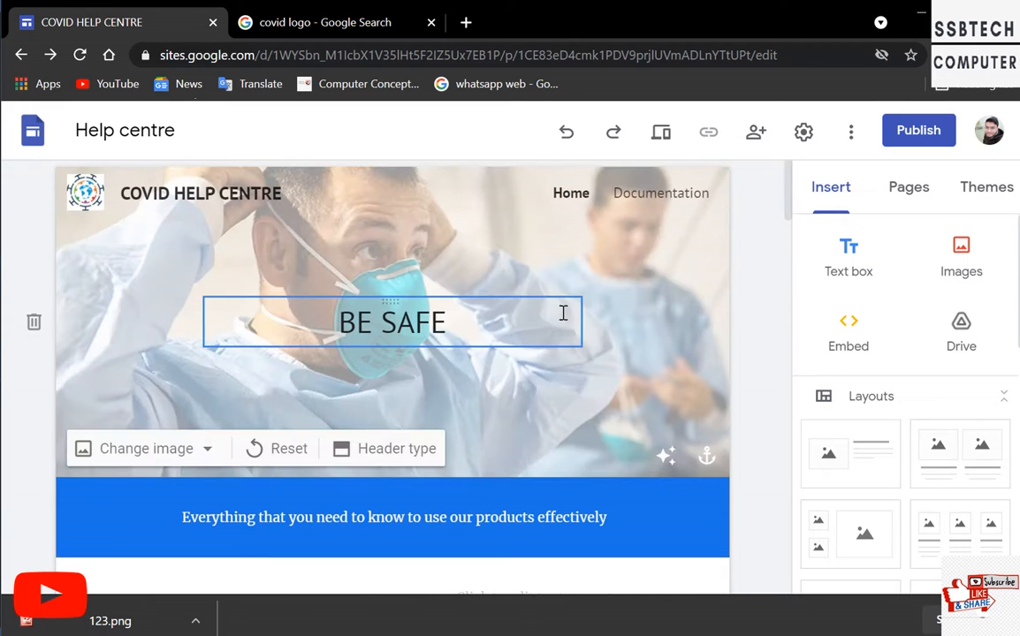
{"action": "scroll", "coordinate": [468, 260], "scroll_direction": "down", "scroll_amount": 2}
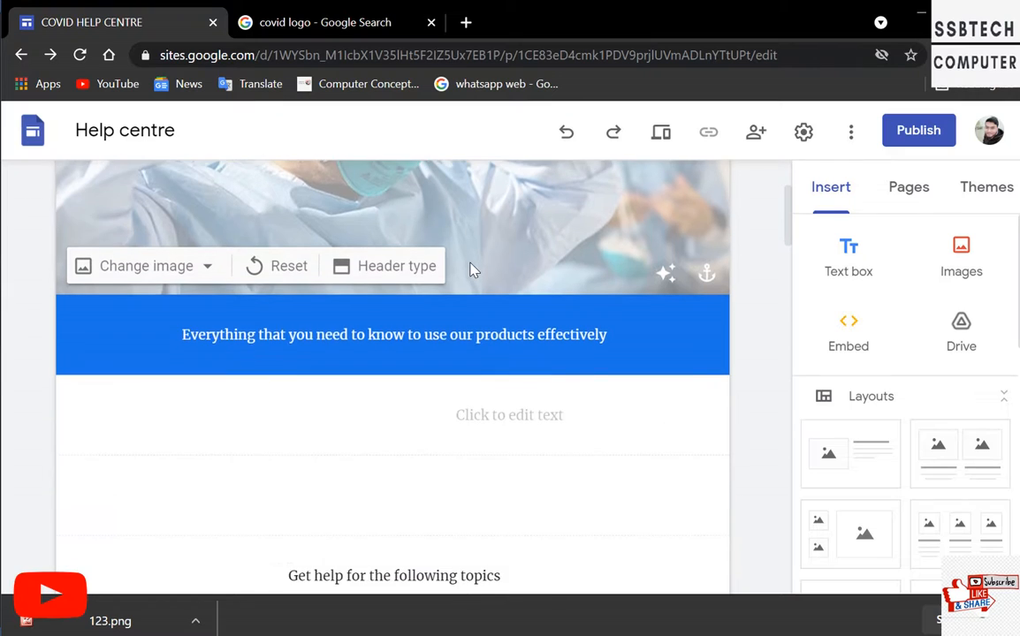
{"action": "scroll", "coordinate": [468, 265], "scroll_direction": "down", "scroll_amount": 2}
{"action": "scroll", "coordinate": [383, 354], "scroll_direction": "down", "scroll_amount": 3}
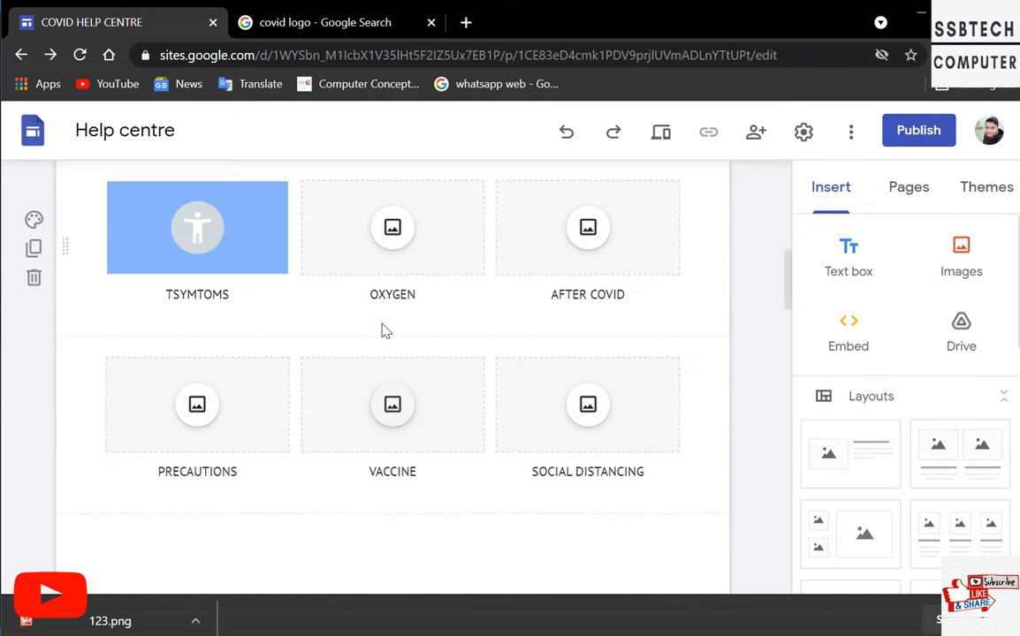
{"action": "double_click", "coordinate": [392, 296]}
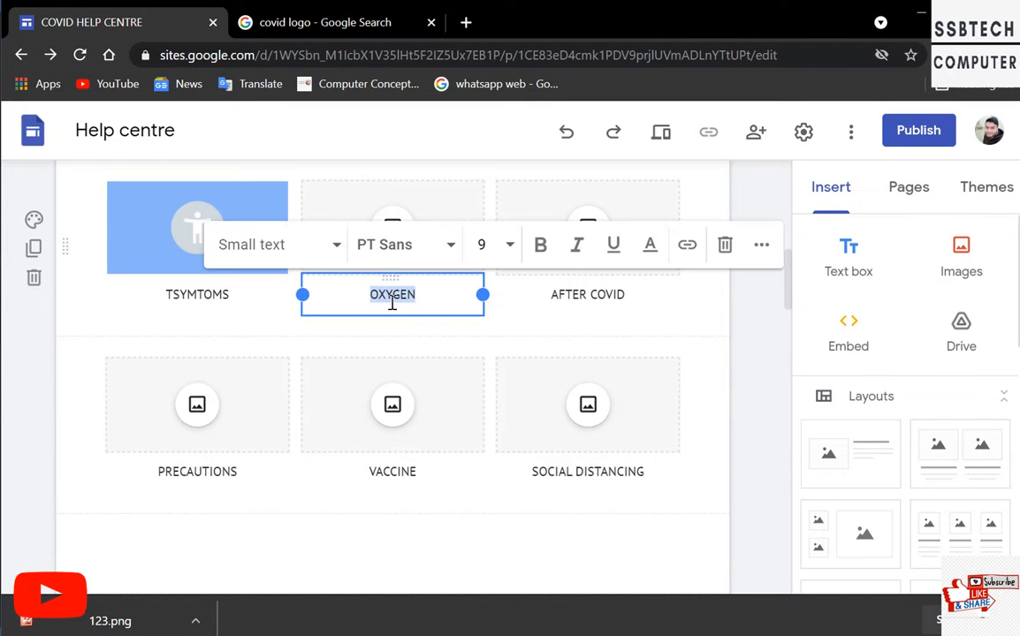
{"action": "left_click", "coordinate": [826, 339]}
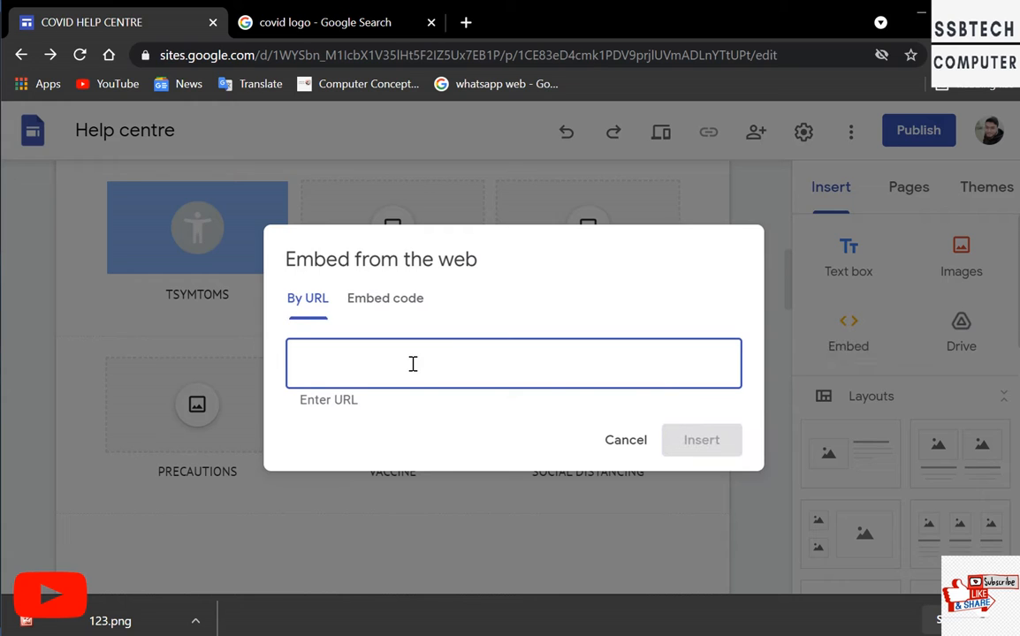
{"action": "left_click", "coordinate": [401, 301]}
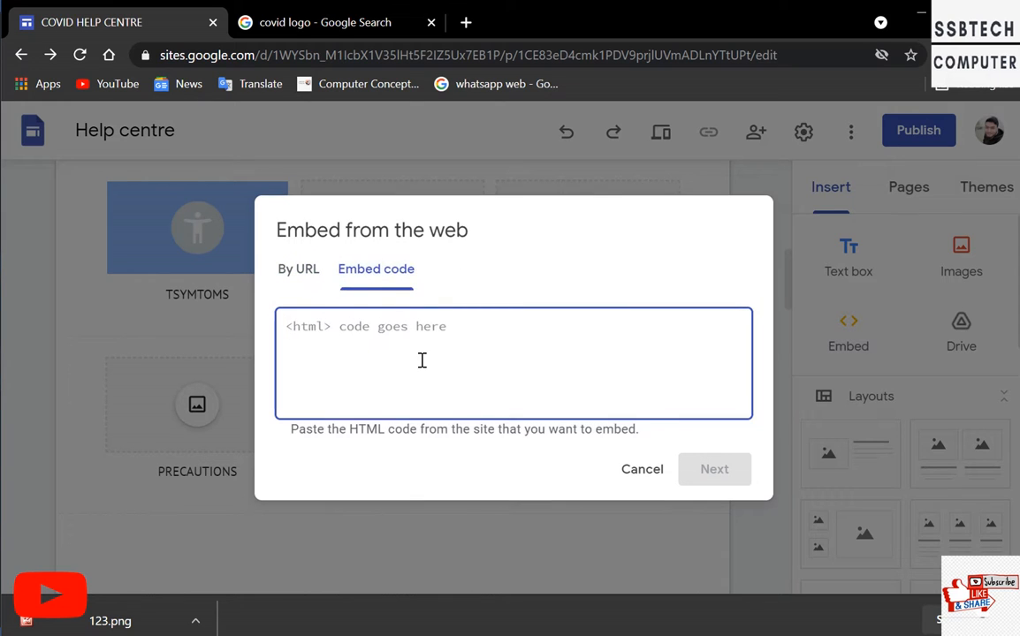
{"action": "left_click", "coordinate": [291, 272]}
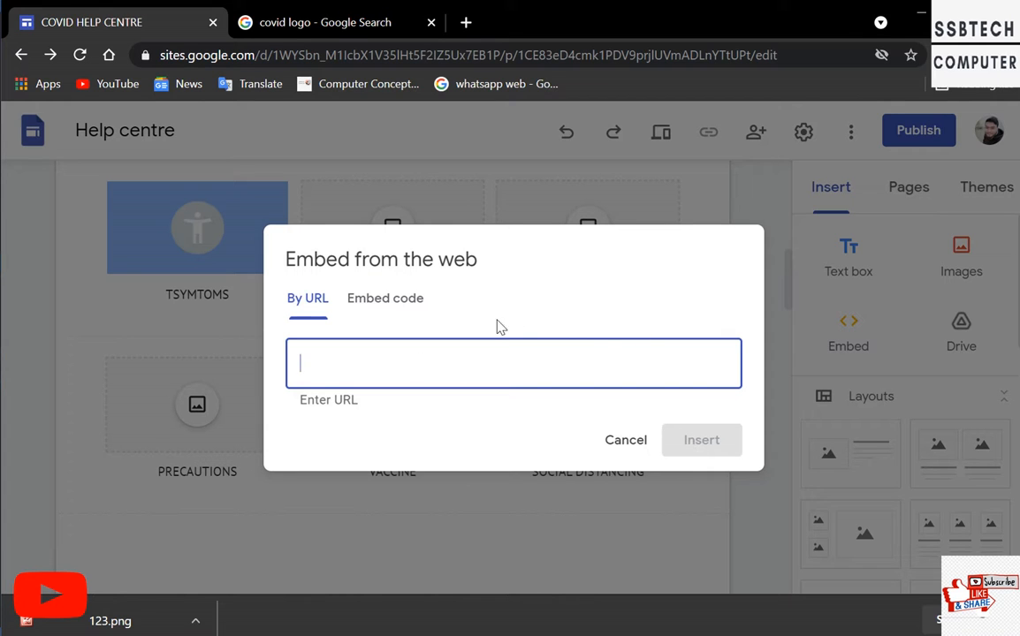
{"action": "left_click", "coordinate": [209, 335]}
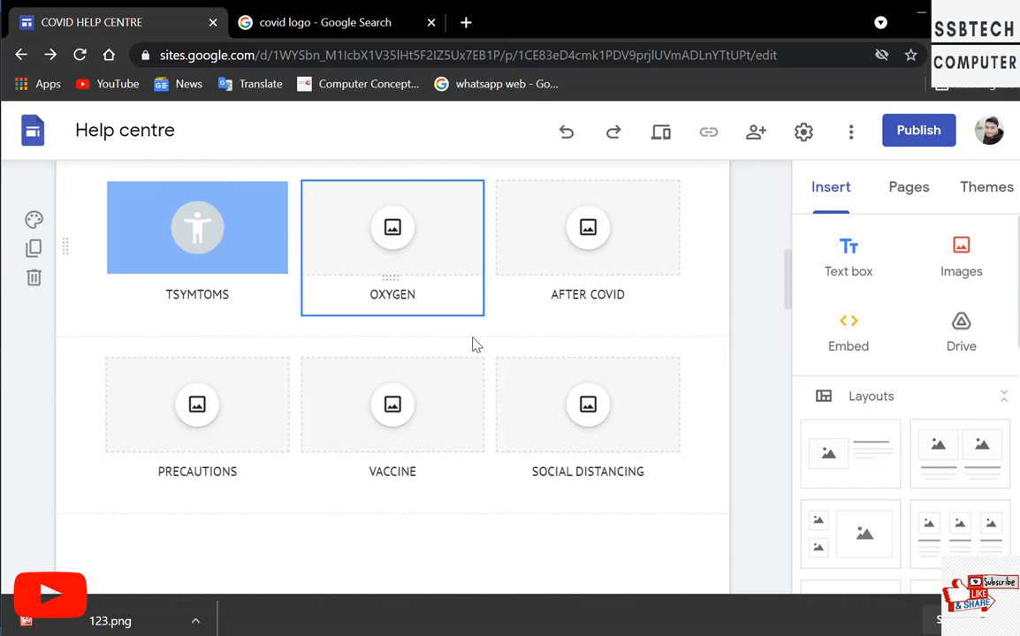
- Select the VACCINE caption, search Google in a new browser tab for "covin. gov. in" and open the Co-WIN Application result
{"action": "double_click", "coordinate": [383, 471]}
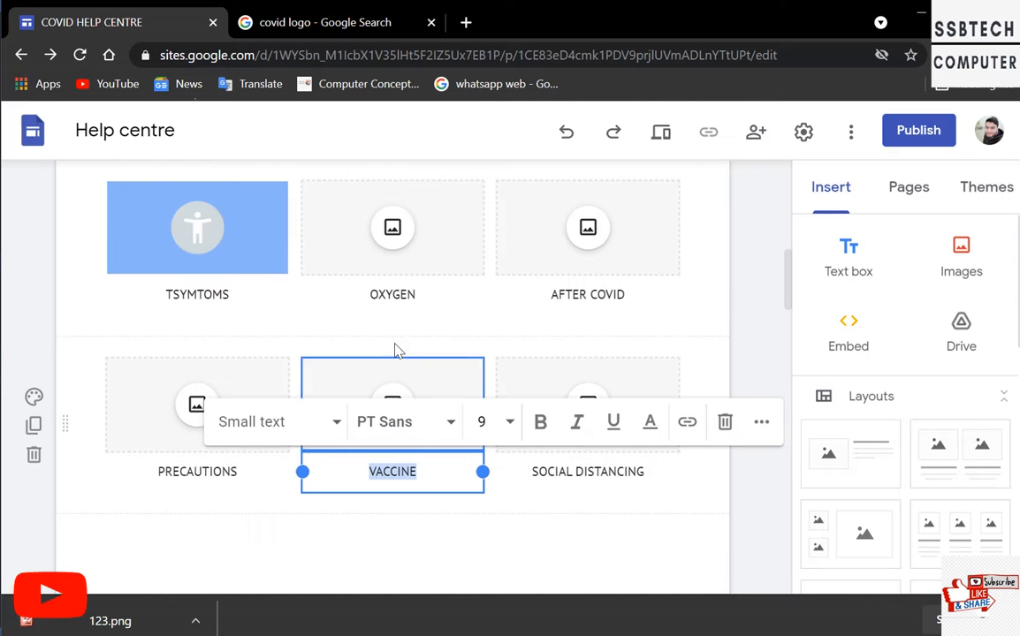
{"action": "left_click", "coordinate": [464, 25]}
{"action": "left_click", "coordinate": [525, 390]}
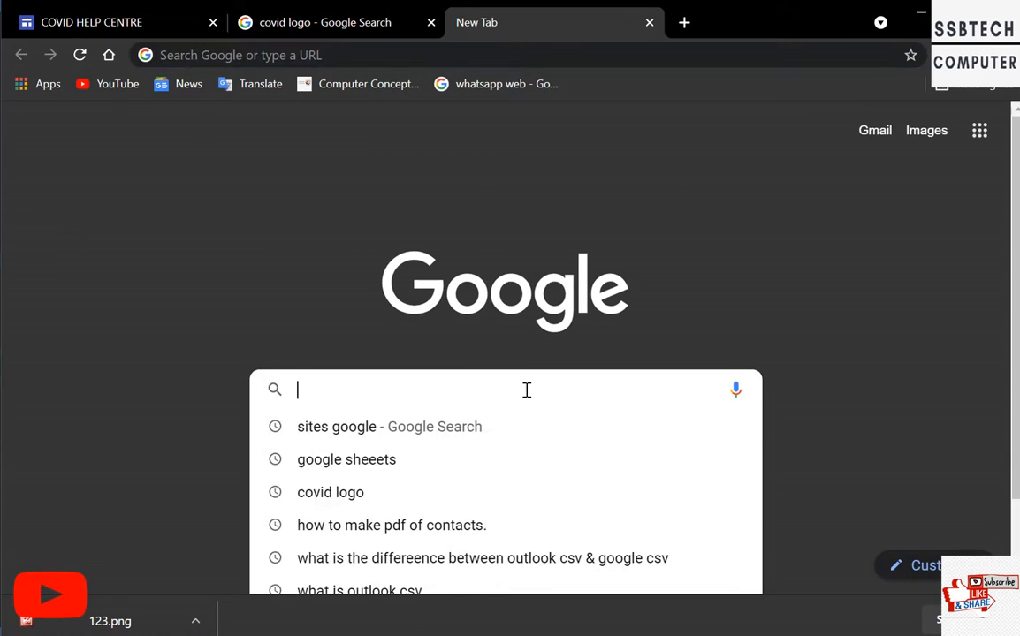
{"action": "type", "text": "C"}
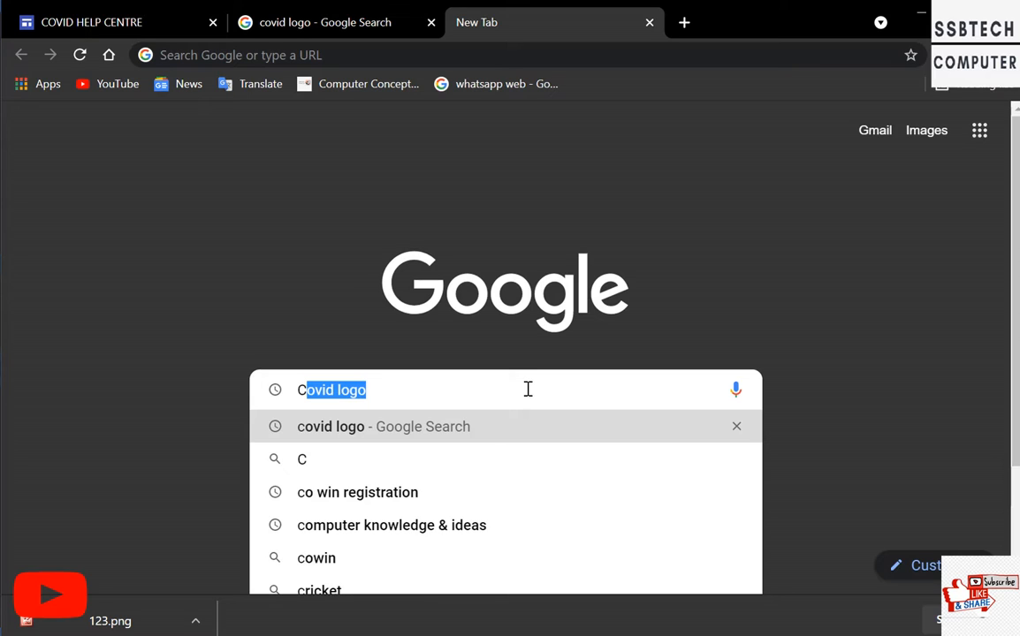
{"action": "key", "text": "BackSpace"}
{"action": "key", "text": "BackSpace"}
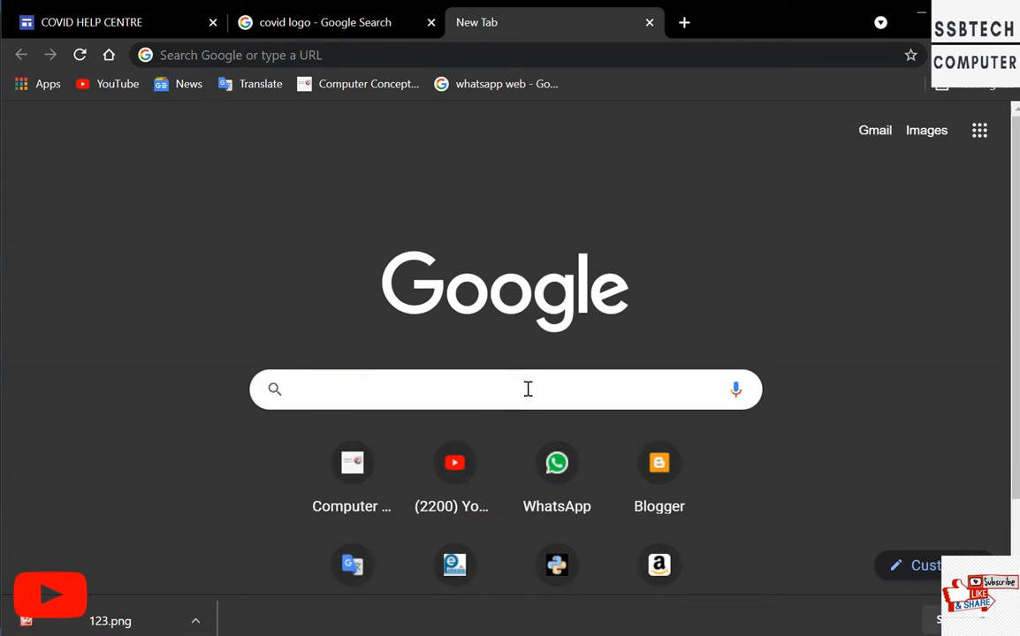
{"action": "type", "text": "COVIN"}
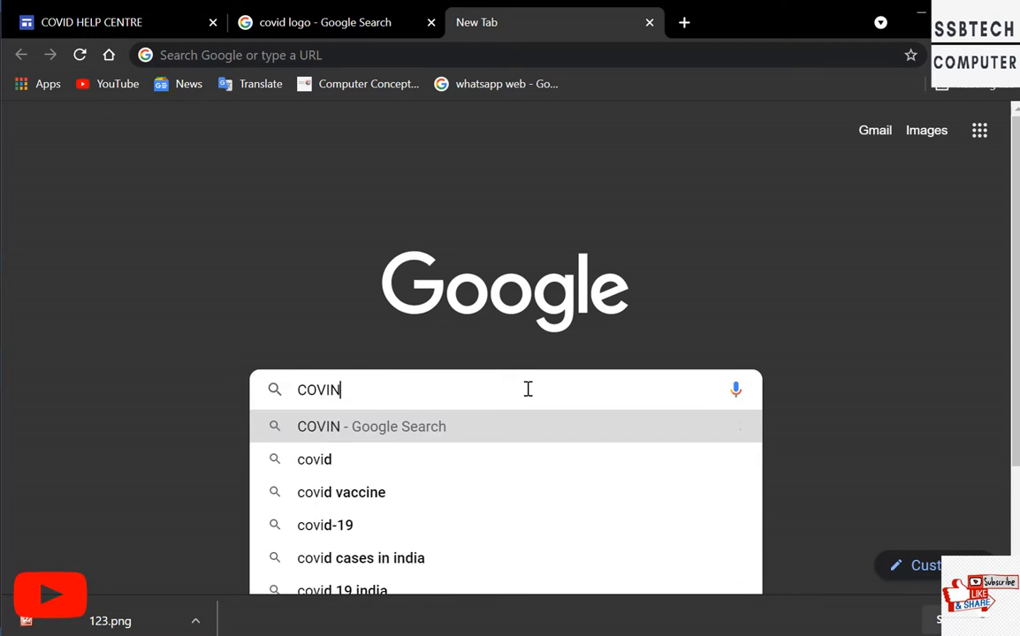
{"action": "key", "text": "Down"}
{"action": "key", "text": "Down"}
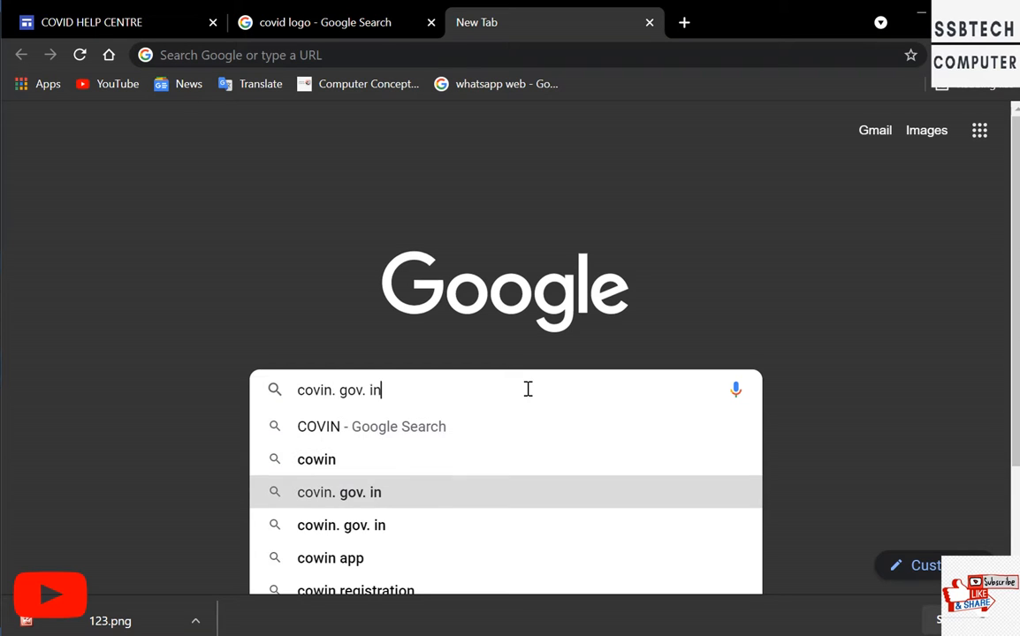
{"action": "key", "text": "Return"}
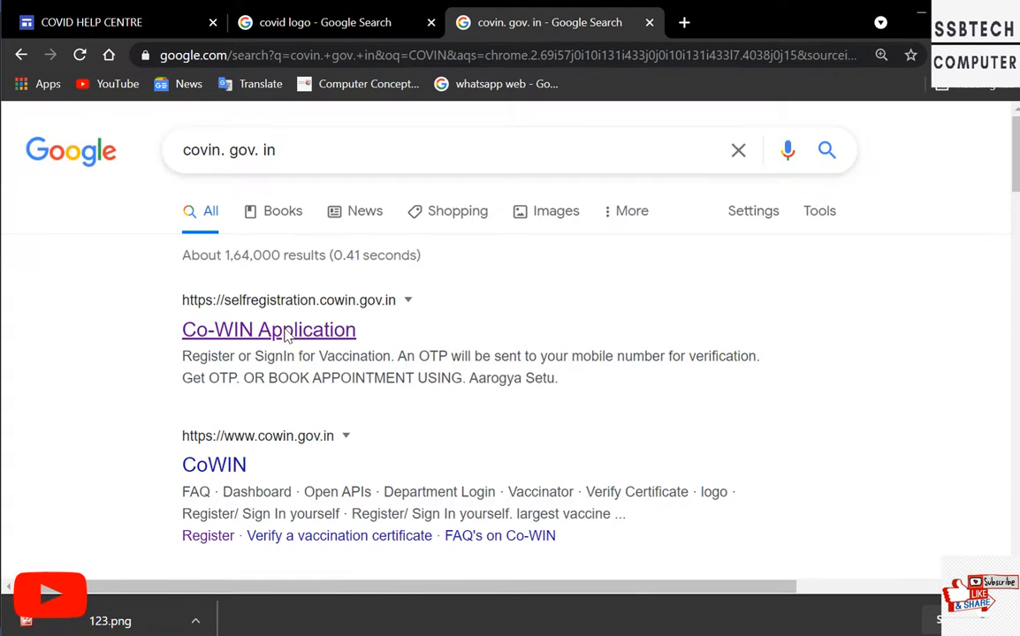
{"action": "left_click", "coordinate": [289, 332]}
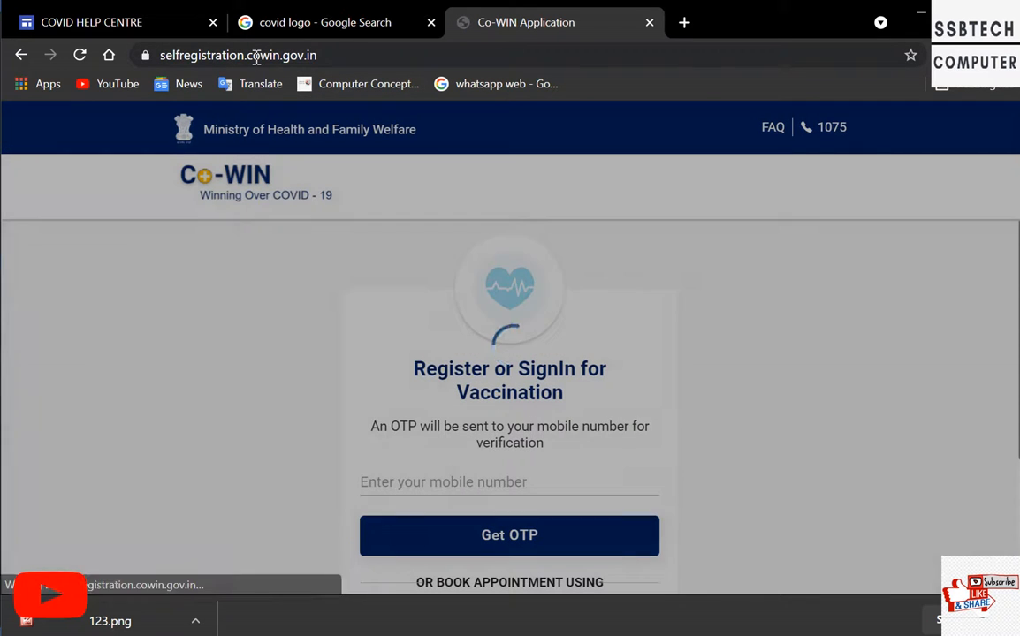
{"action": "double_click", "coordinate": [256, 57]}
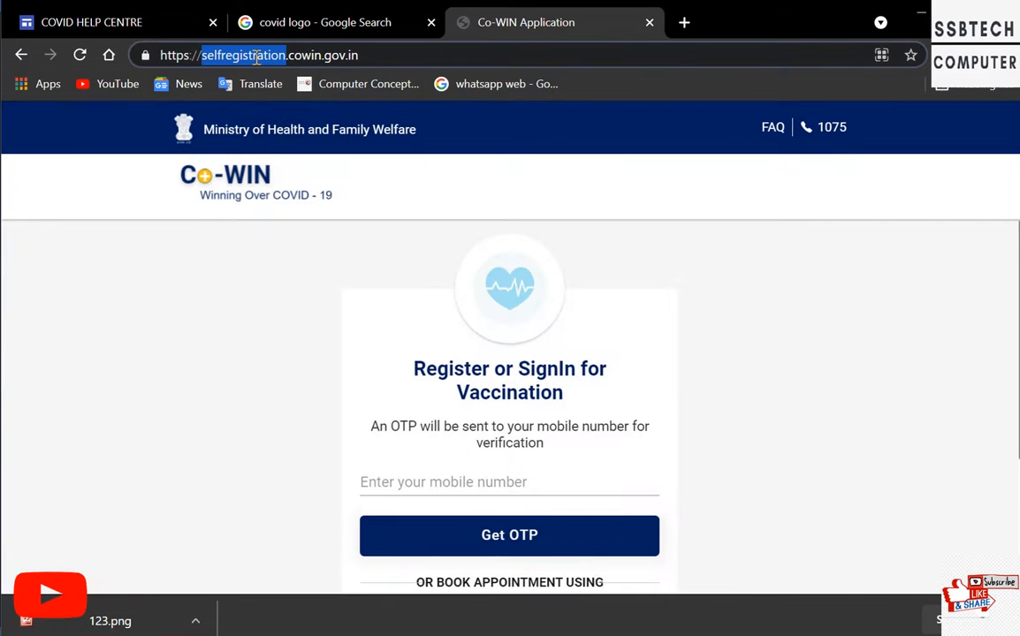
{"action": "triple_click", "coordinate": [257, 59]}
{"action": "key", "text": "ctrl+c"}
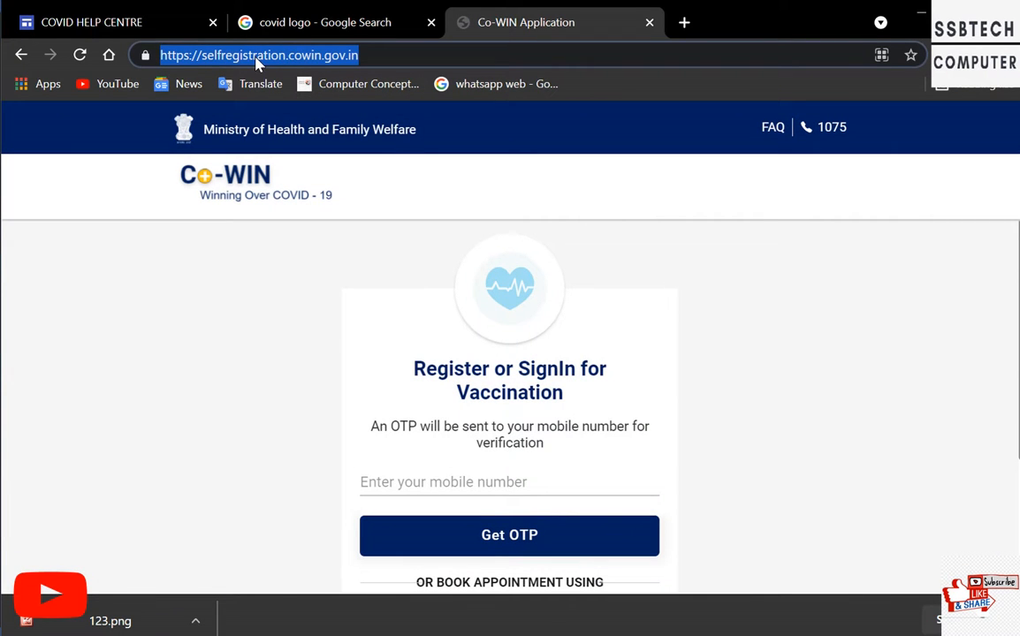
{"action": "left_click", "coordinate": [93, 13]}
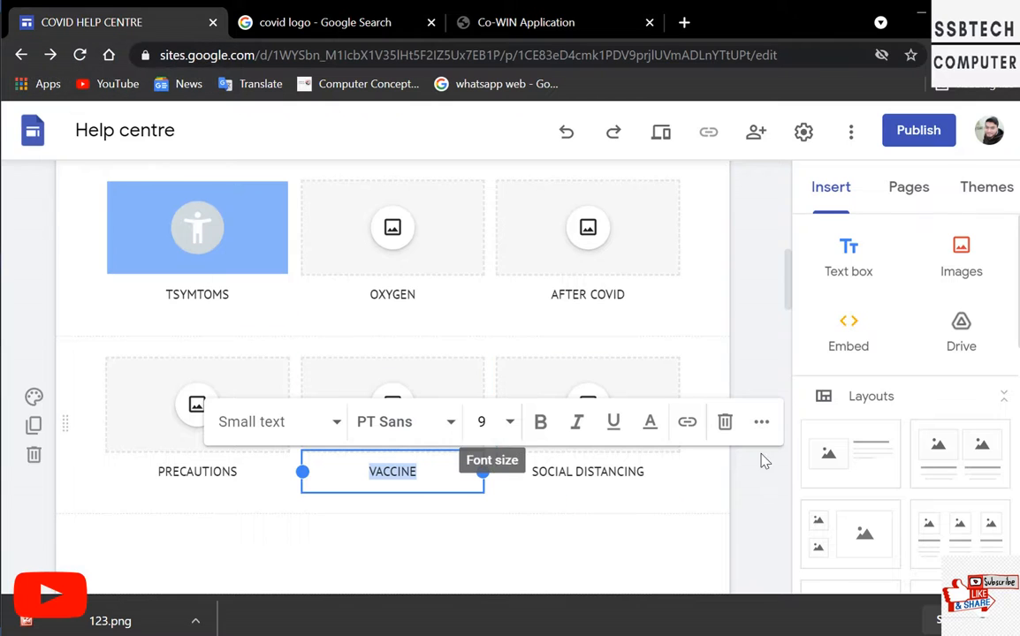
{"action": "left_click", "coordinate": [849, 334]}
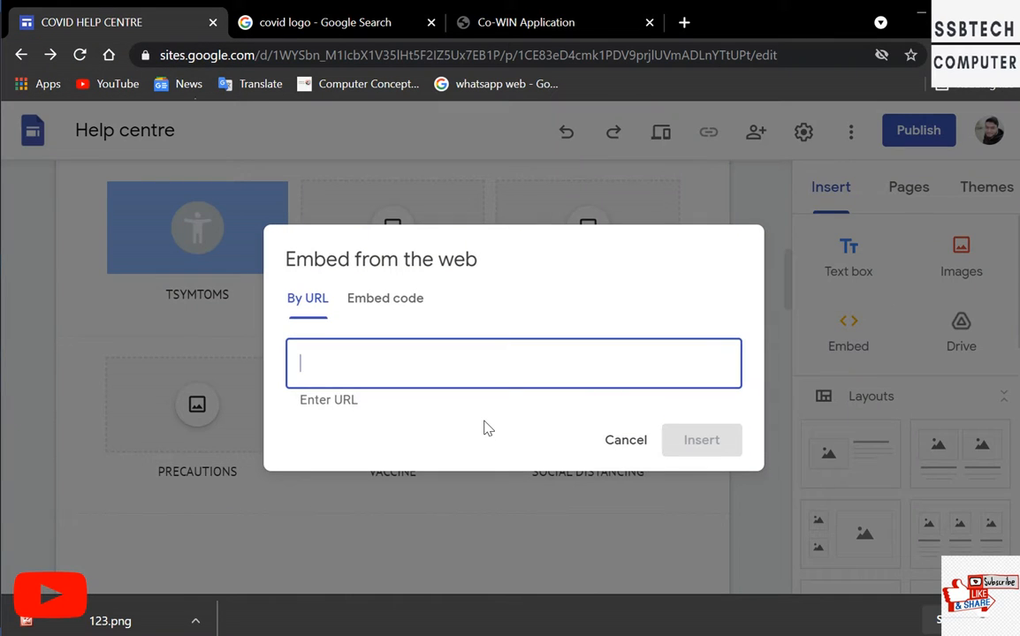
{"action": "key", "text": "ctrl+v"}
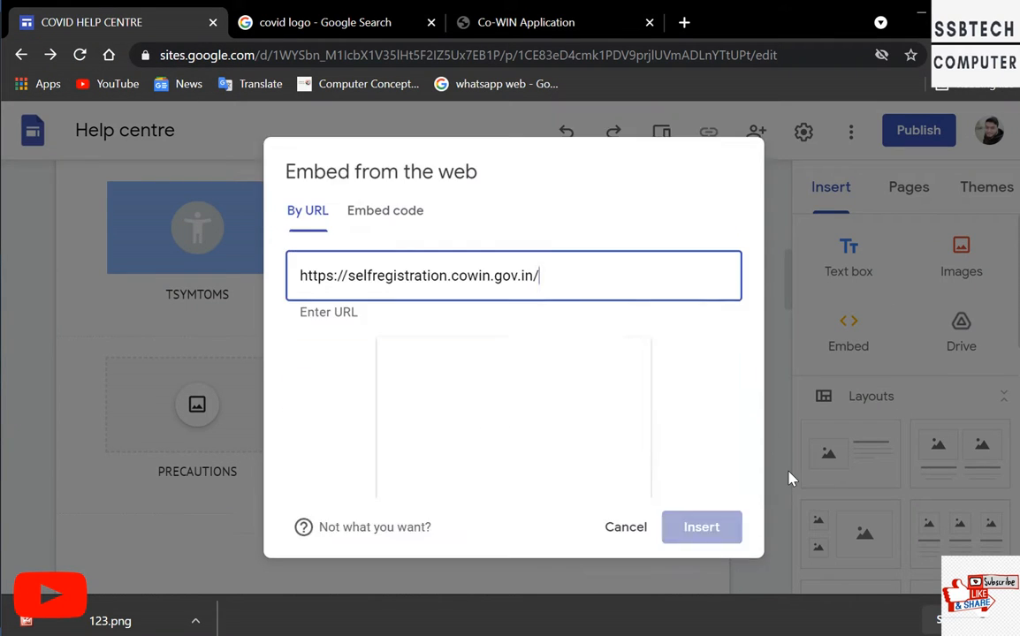
{"action": "left_click", "coordinate": [703, 529]}
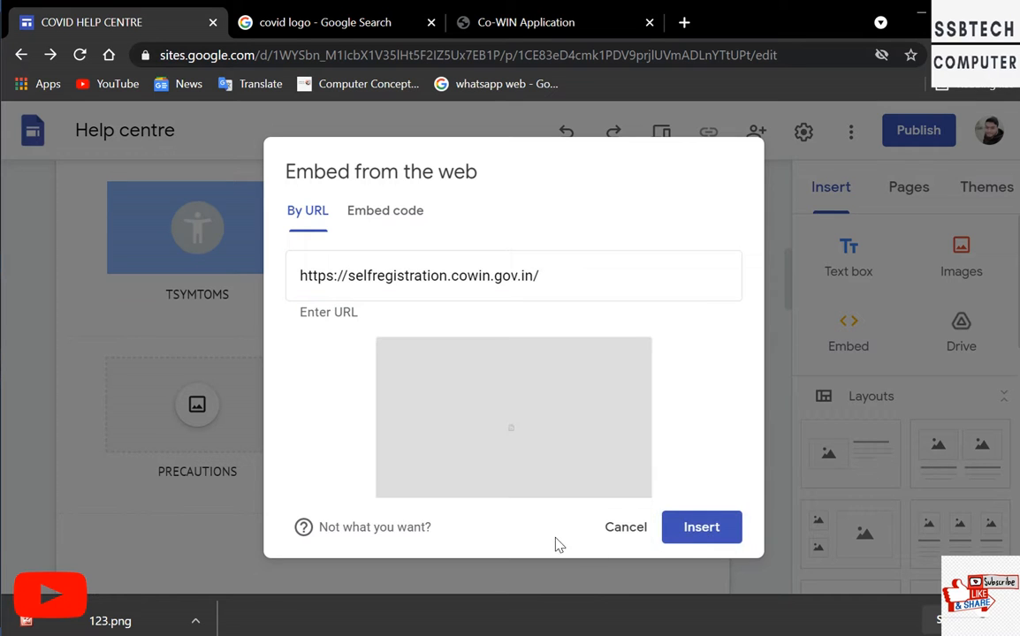
- Shrink the embedded Co-WIN block below the topic tiles to about a third of the row's width, keeping it right-aligned, and deselect it
{"action": "scroll", "coordinate": [460, 482], "scroll_direction": "up", "scroll_amount": 2}
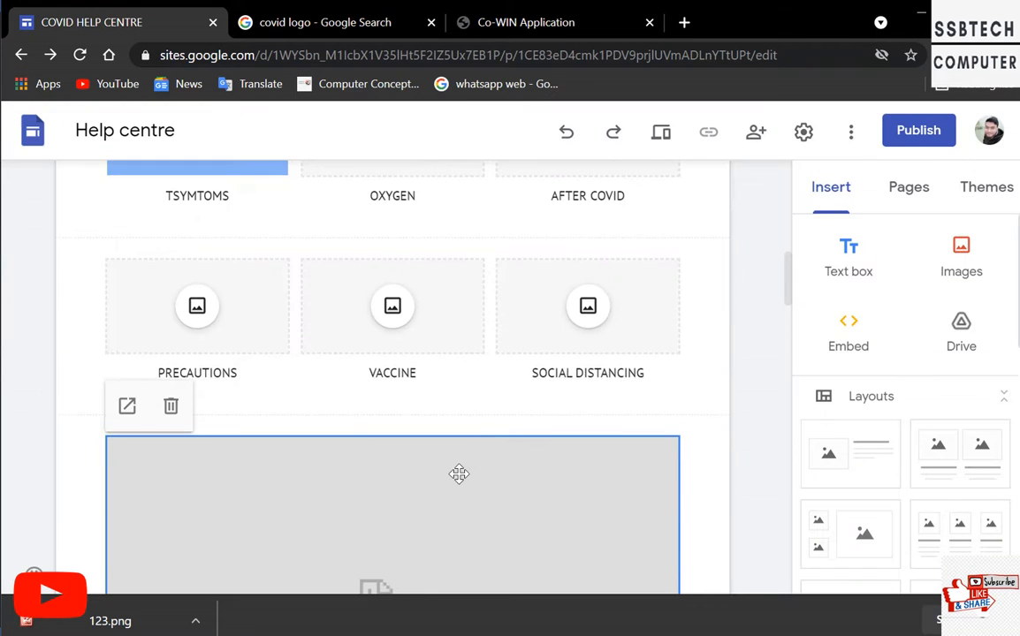
{"action": "scroll", "coordinate": [425, 491], "scroll_direction": "down", "scroll_amount": 5}
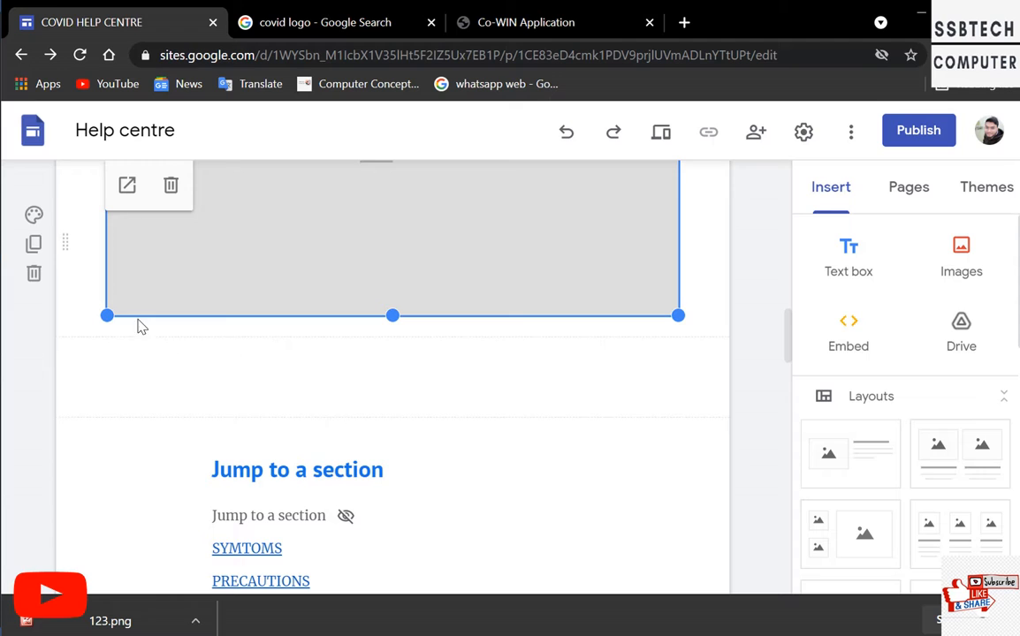
{"action": "left_click_drag", "start_coordinate": [103, 316], "coordinate": [466, 220]}
{"action": "scroll", "coordinate": [465, 267], "scroll_direction": "down", "scroll_amount": 1}
{"action": "scroll", "coordinate": [458, 269], "scroll_direction": "up", "scroll_amount": 3}
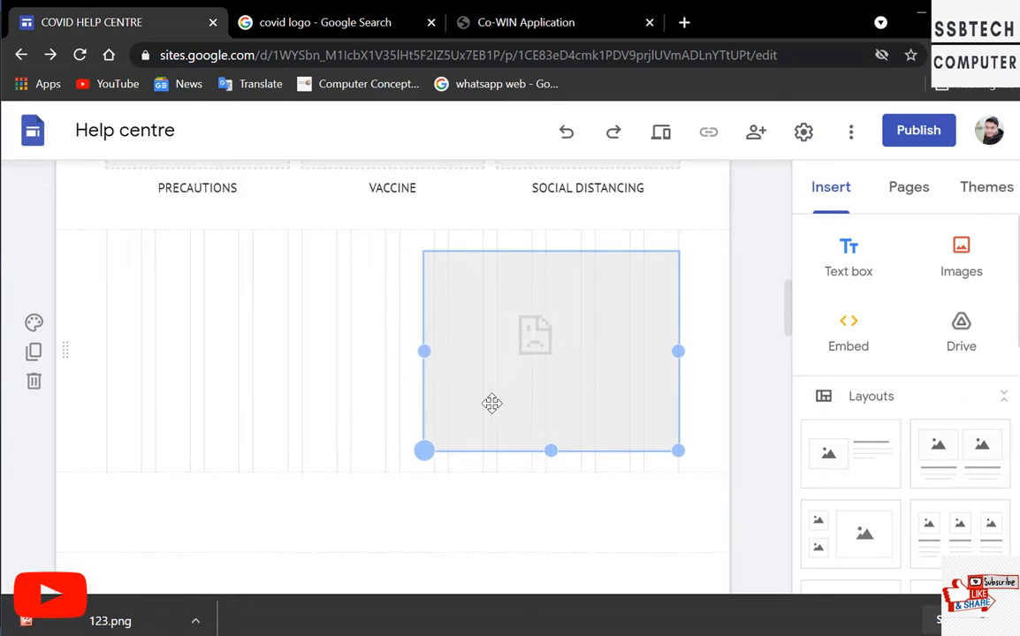
{"action": "left_click_drag", "start_coordinate": [443, 453], "coordinate": [496, 466]}
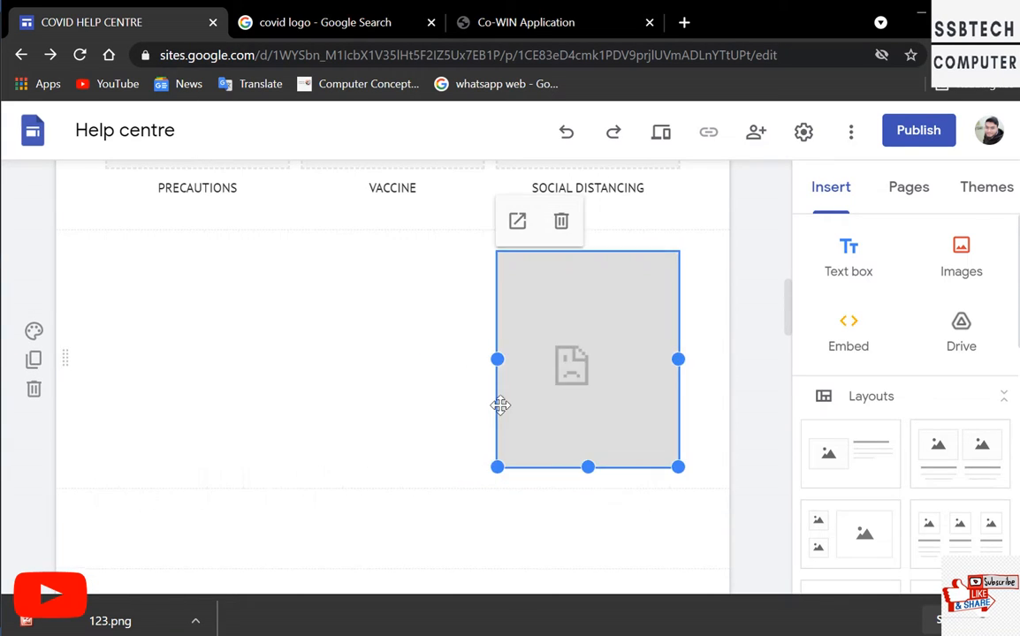
{"action": "left_click", "coordinate": [452, 403]}
- Insert the layout with two side-by-side images and text beneath each, and go back up to the topic tiles
{"action": "scroll", "coordinate": [535, 363], "scroll_direction": "down", "scroll_amount": 1}
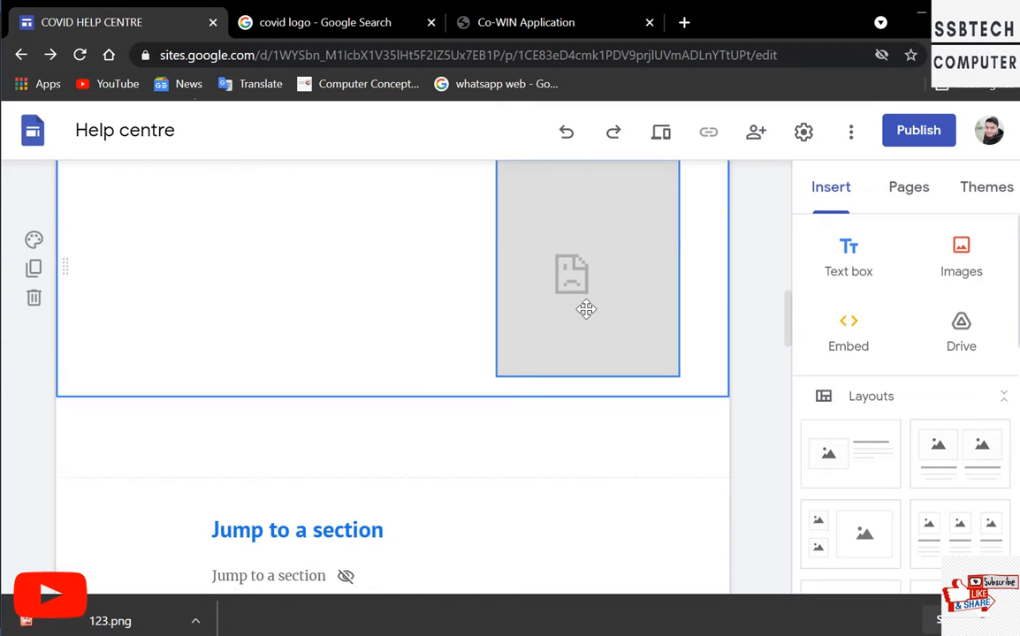
{"action": "scroll", "coordinate": [469, 384], "scroll_direction": "down", "scroll_amount": 2}
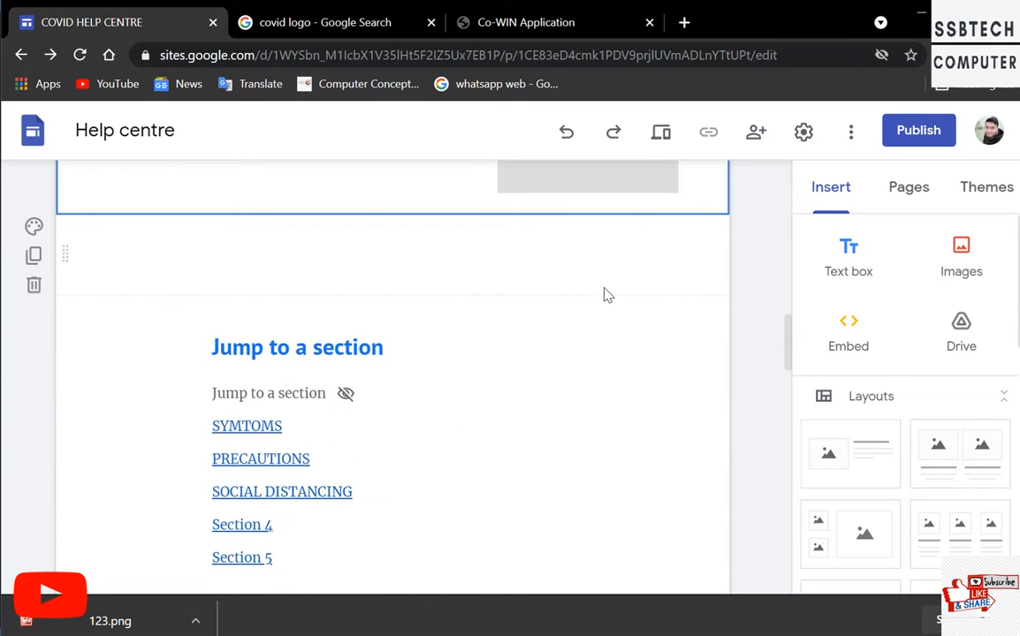
{"action": "scroll", "coordinate": [621, 351], "scroll_direction": "down", "scroll_amount": 2}
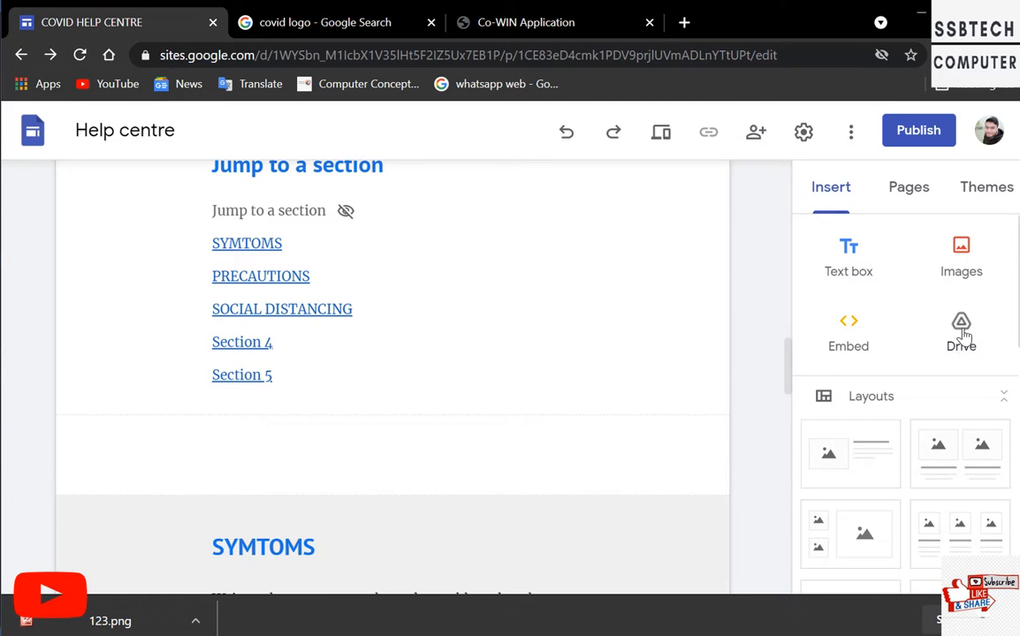
{"action": "scroll", "coordinate": [962, 334], "scroll_direction": "down", "scroll_amount": 1}
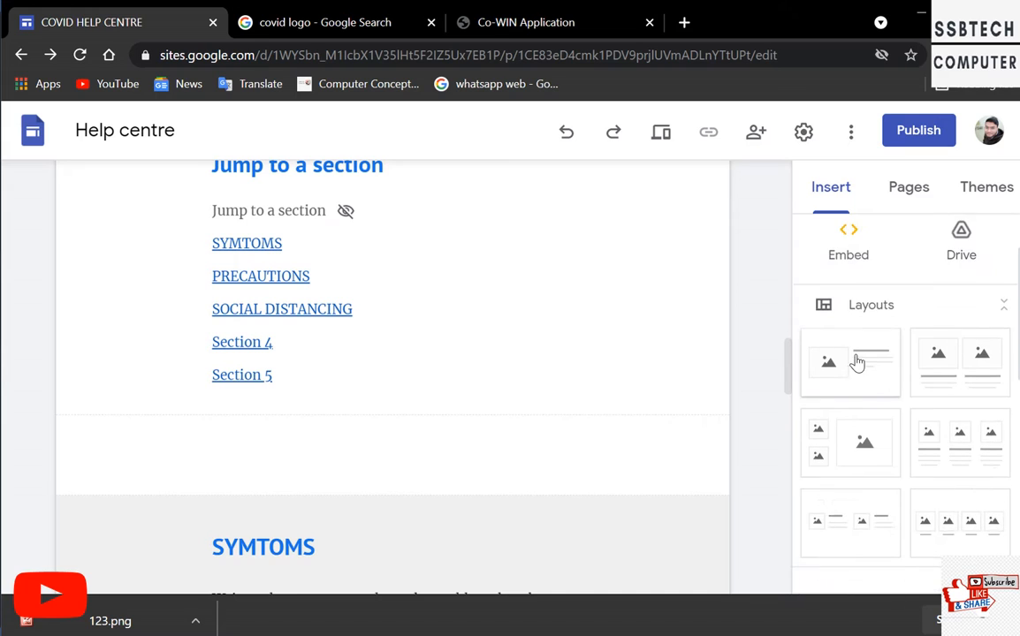
{"action": "scroll", "coordinate": [870, 364], "scroll_direction": "down", "scroll_amount": 1}
{"action": "scroll", "coordinate": [874, 366], "scroll_direction": "down", "scroll_amount": 1}
{"action": "scroll", "coordinate": [868, 359], "scroll_direction": "up", "scroll_amount": 2}
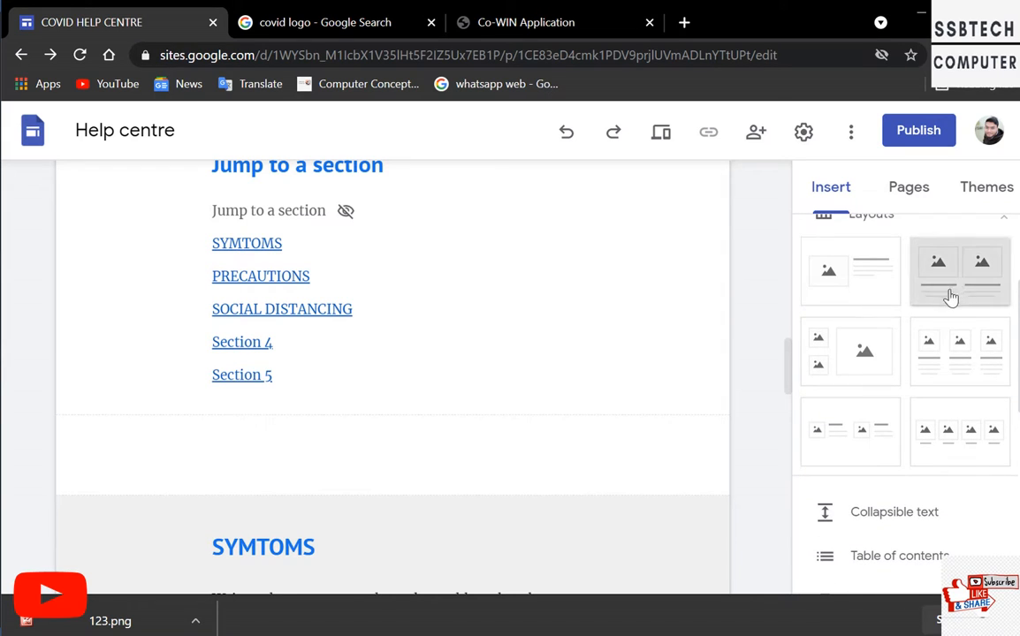
{"action": "left_click", "coordinate": [959, 292]}
{"action": "scroll", "coordinate": [554, 416], "scroll_direction": "up", "scroll_amount": 15}
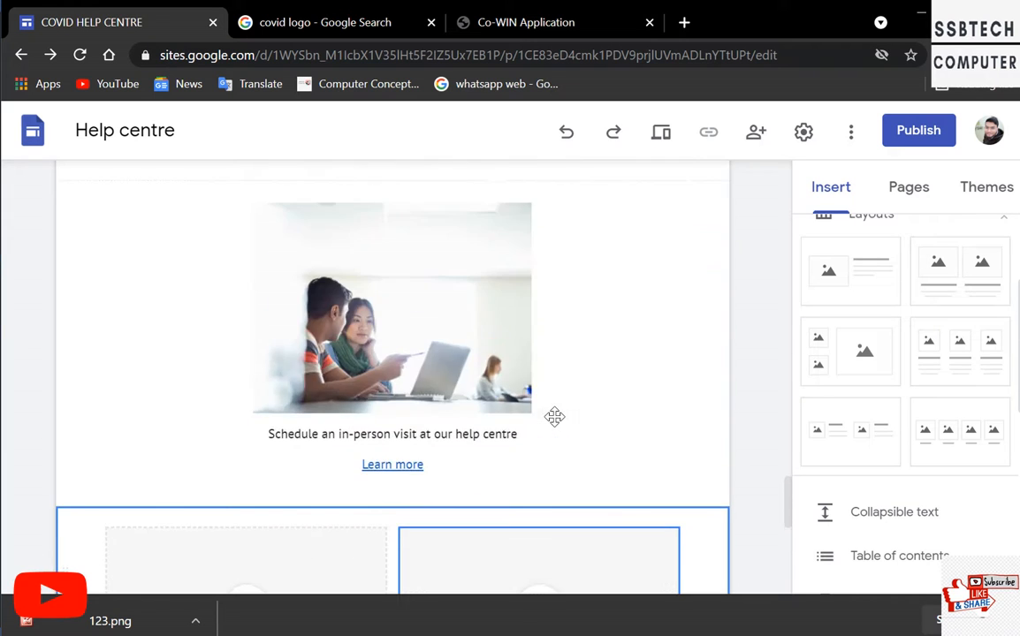
{"action": "scroll", "coordinate": [554, 416], "scroll_direction": "up", "scroll_amount": 10}
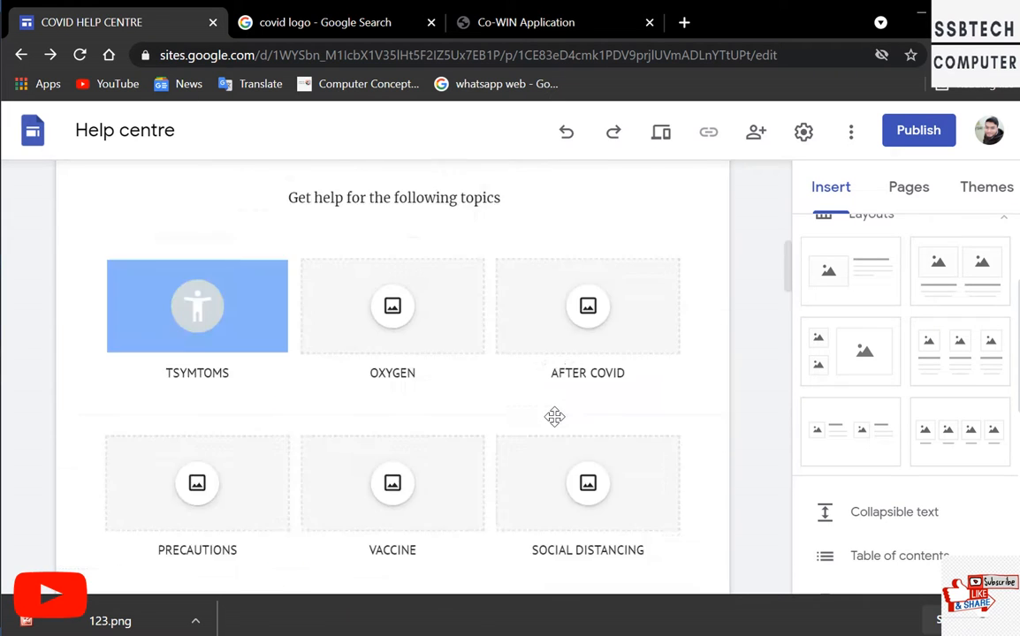
- Try the layout with two stacked images beside a large one, and undo both it and the earlier two-image layout
{"action": "scroll", "coordinate": [553, 423], "scroll_direction": "down", "scroll_amount": 6}
{"action": "scroll", "coordinate": [549, 423], "scroll_direction": "down", "scroll_amount": 15}
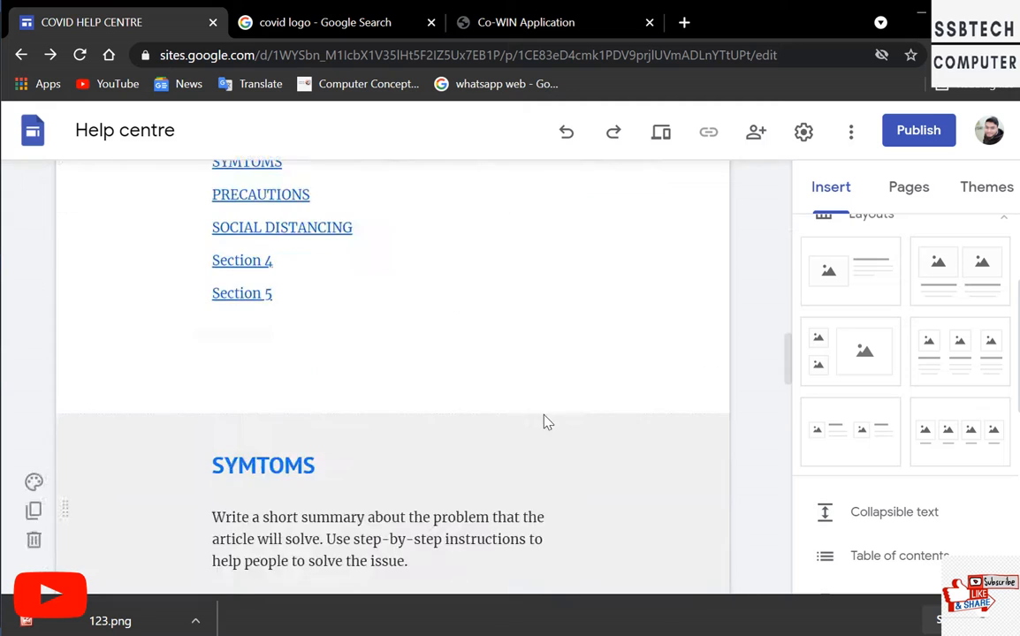
{"action": "scroll", "coordinate": [327, 390], "scroll_direction": "down", "scroll_amount": 3}
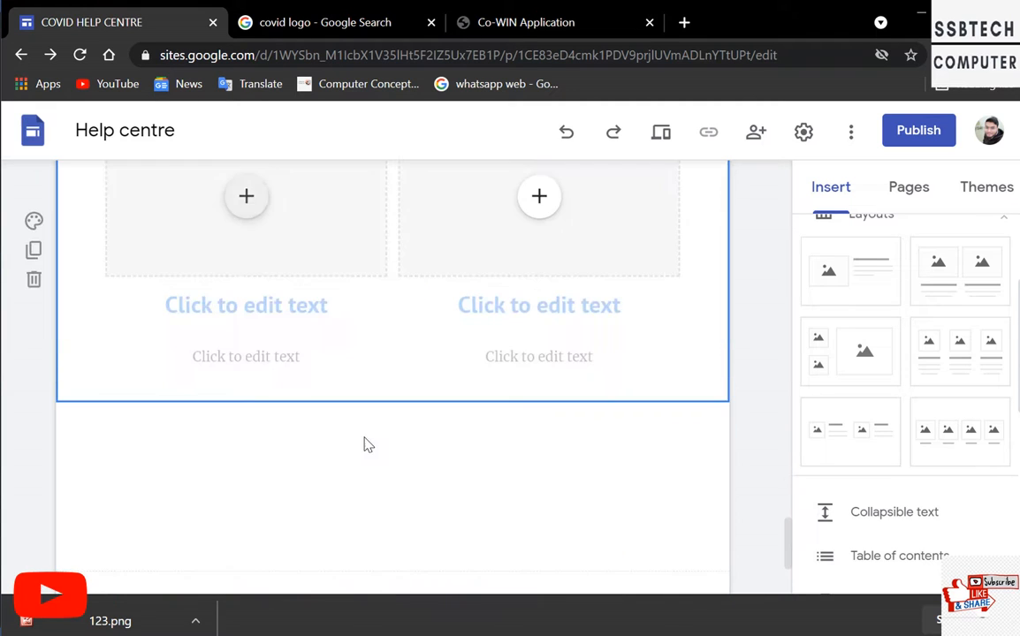
{"action": "scroll", "coordinate": [439, 319], "scroll_direction": "up", "scroll_amount": 6}
{"action": "scroll", "coordinate": [440, 319], "scroll_direction": "up", "scroll_amount": 15}
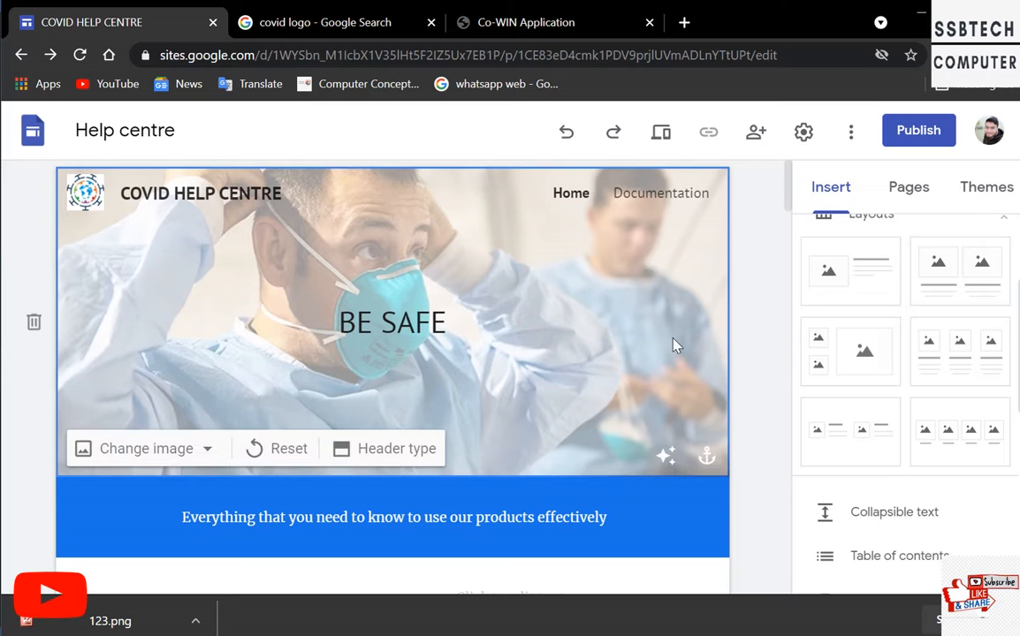
{"action": "left_click", "coordinate": [839, 361]}
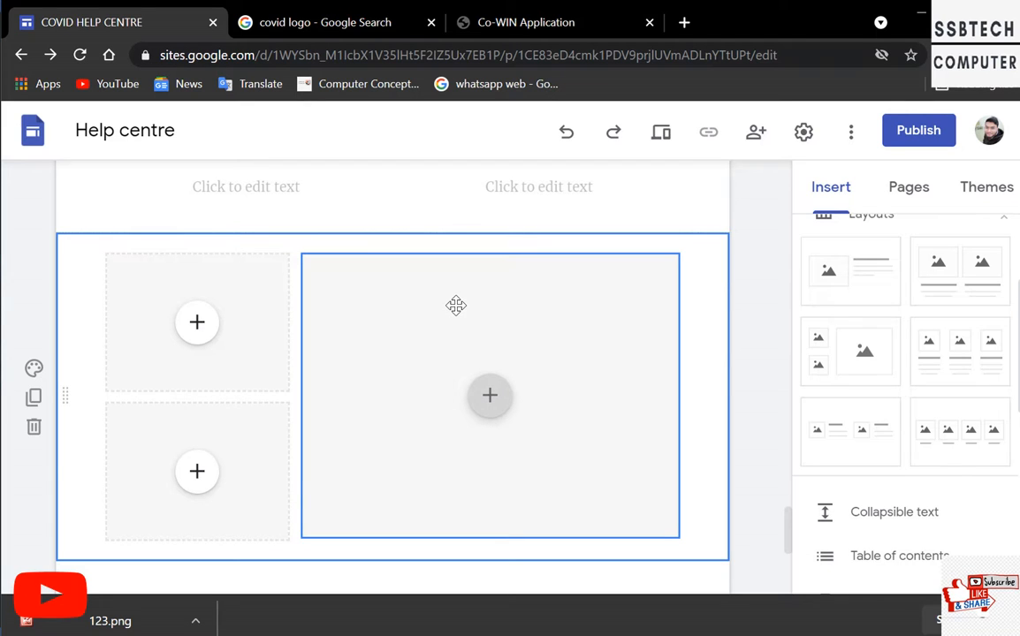
{"action": "key", "text": "ctrl+z"}
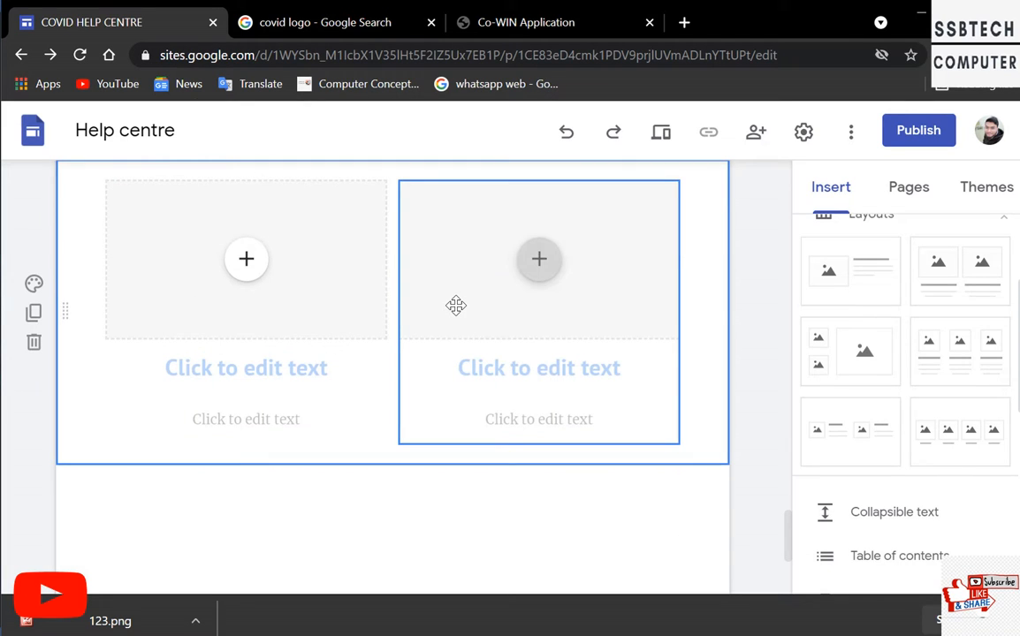
{"action": "key", "text": "ctrl+z"}
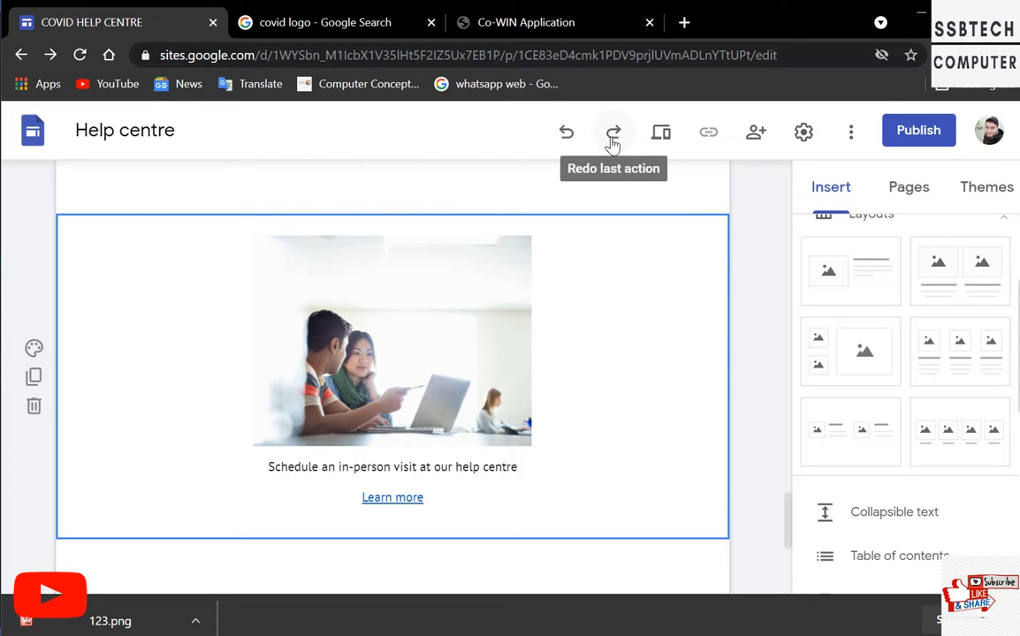
- Preview the site at large-screen size and review the home page from the header down to the contact section
{"action": "left_click", "coordinate": [663, 142]}
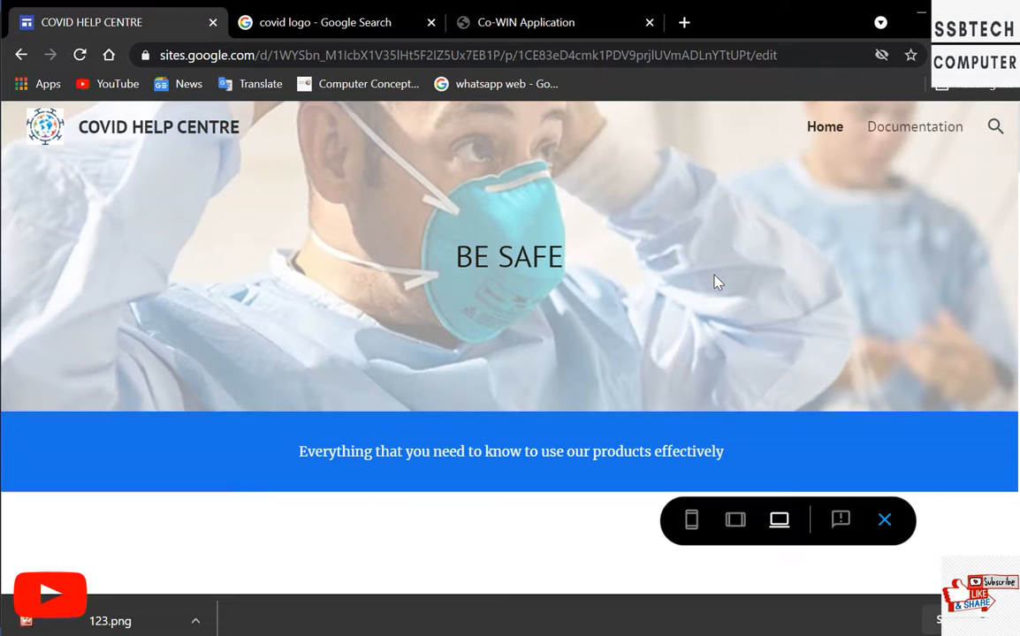
{"action": "scroll", "coordinate": [697, 325], "scroll_direction": "down", "scroll_amount": 12}
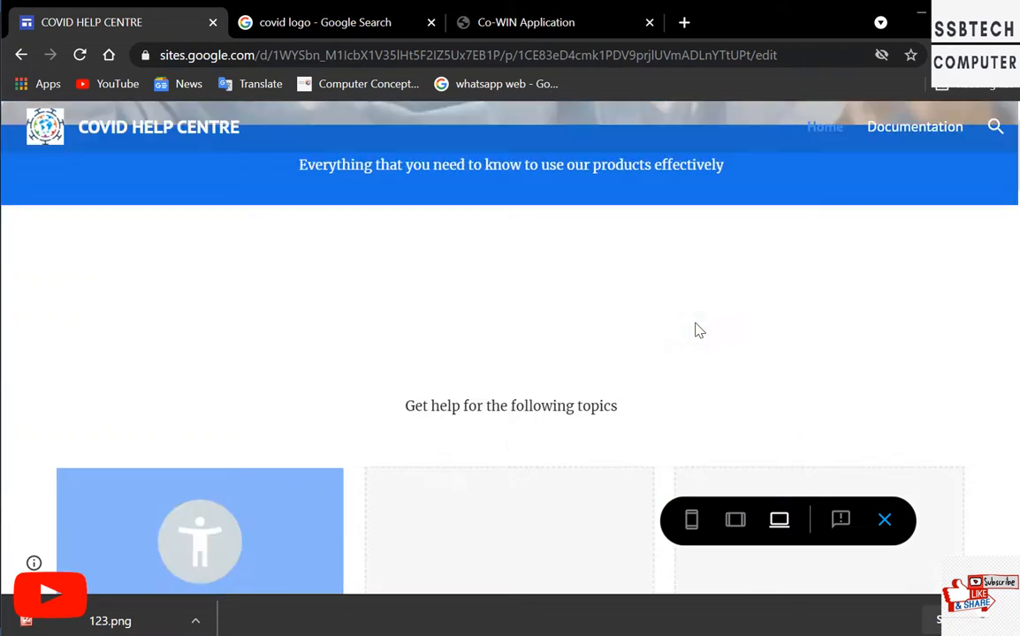
{"action": "scroll", "coordinate": [695, 324], "scroll_direction": "down", "scroll_amount": 12}
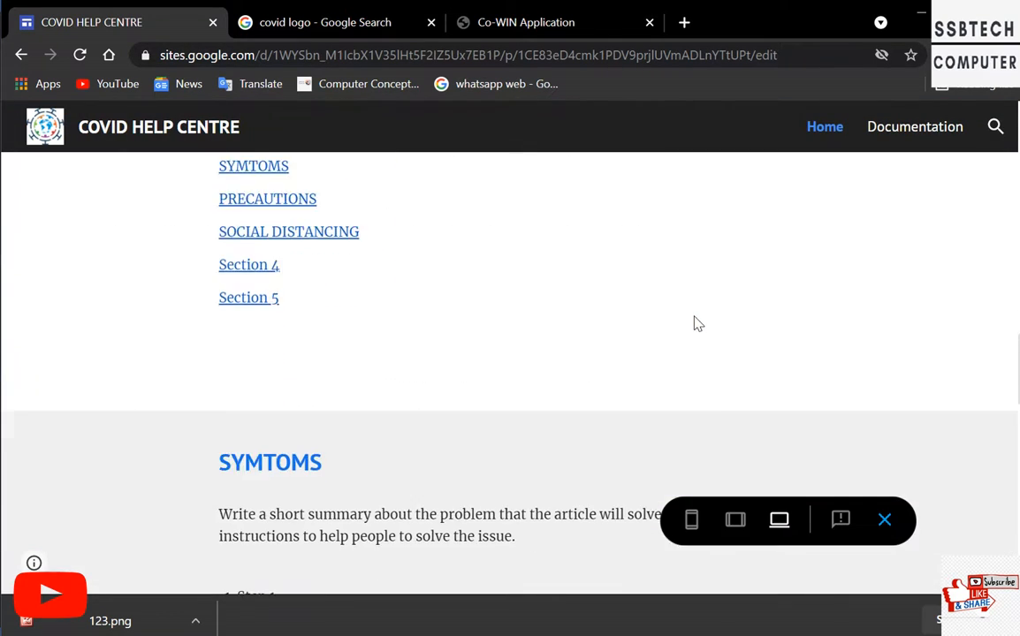
{"action": "scroll", "coordinate": [695, 323], "scroll_direction": "down", "scroll_amount": 3}
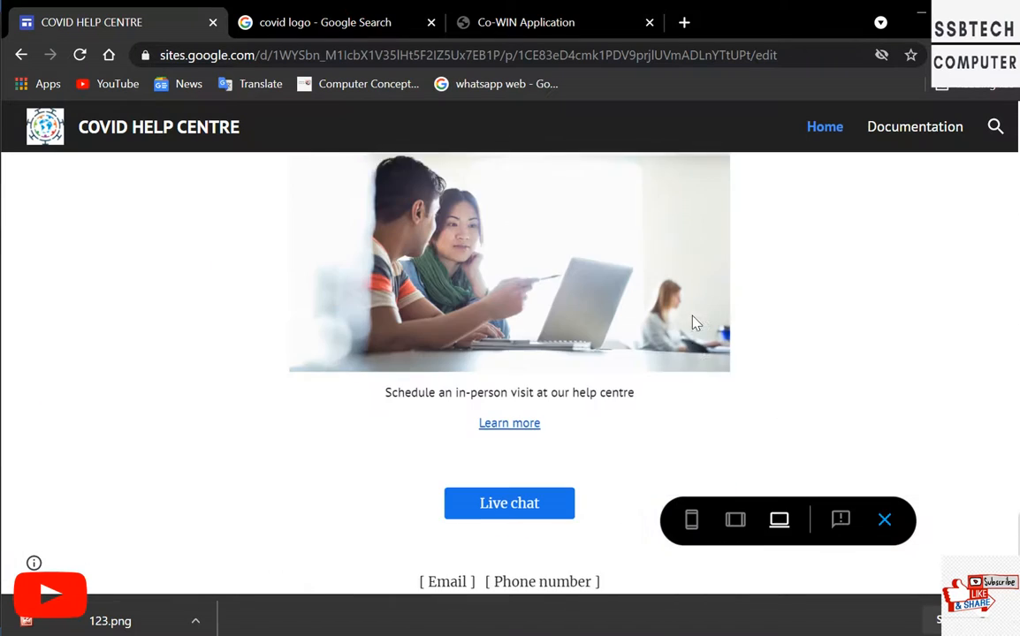
{"action": "scroll", "coordinate": [695, 323], "scroll_direction": "up", "scroll_amount": 12}
{"action": "scroll", "coordinate": [694, 324], "scroll_direction": "up", "scroll_amount": 5}
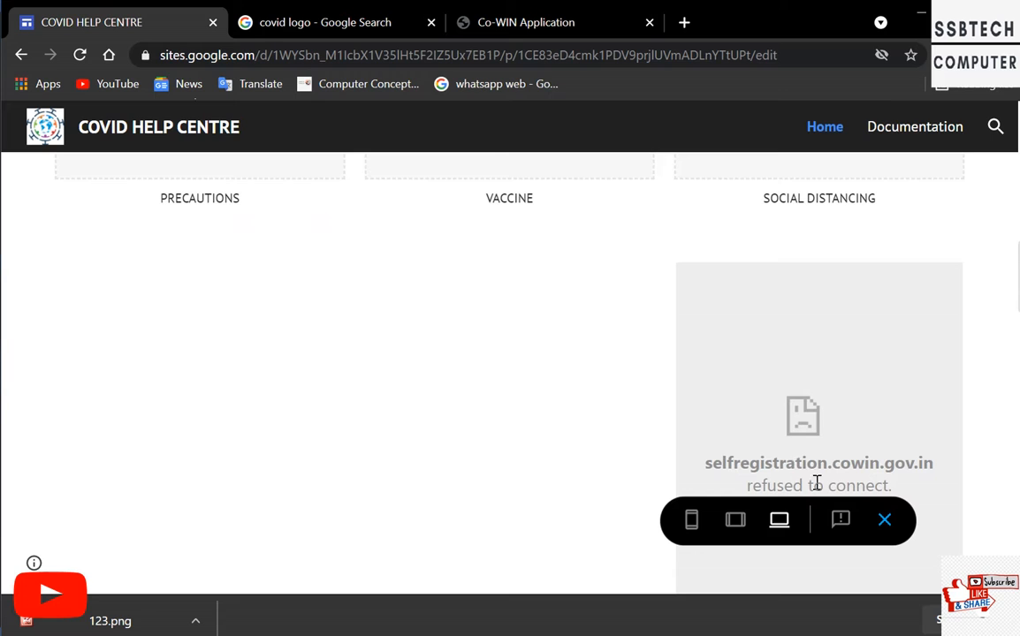
{"action": "scroll", "coordinate": [653, 306], "scroll_direction": "up", "scroll_amount": 5}
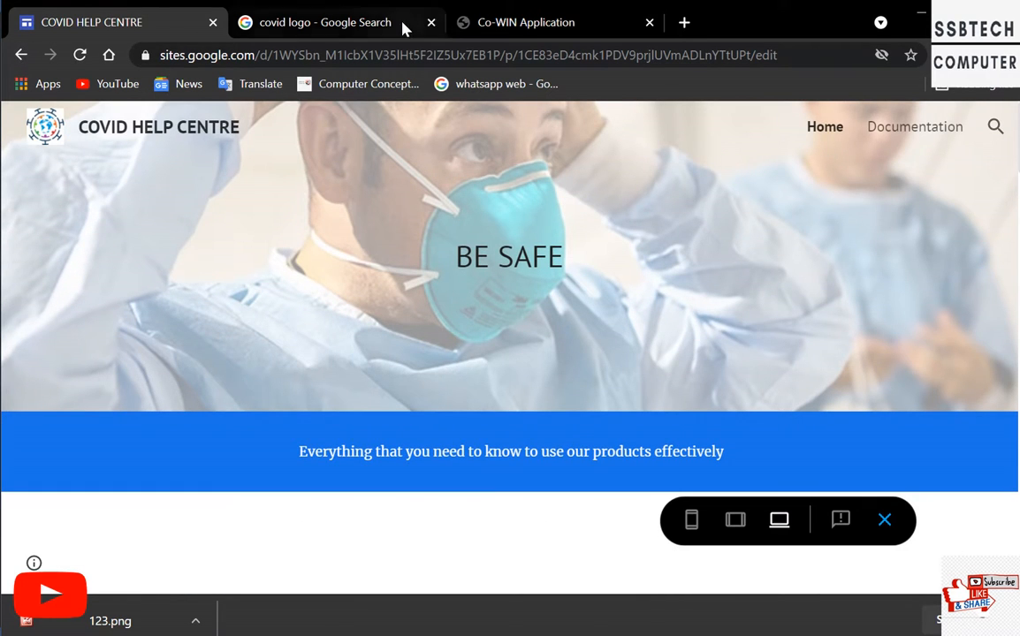
{"action": "left_click", "coordinate": [24, 56]}
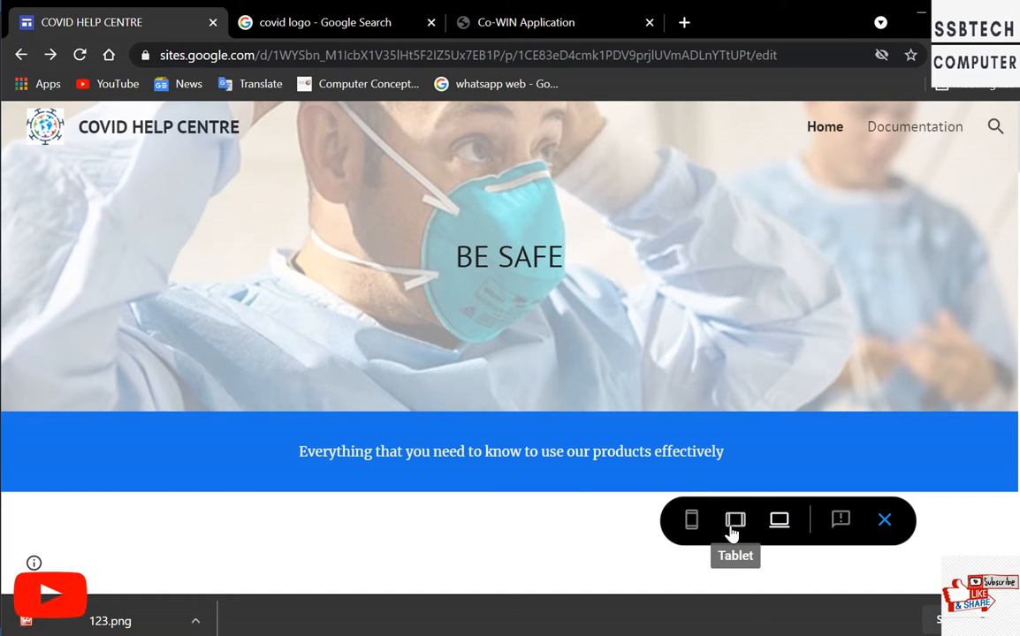
- Check the topic tiles in the phone-size preview and exit the preview
{"action": "left_click", "coordinate": [692, 522]}
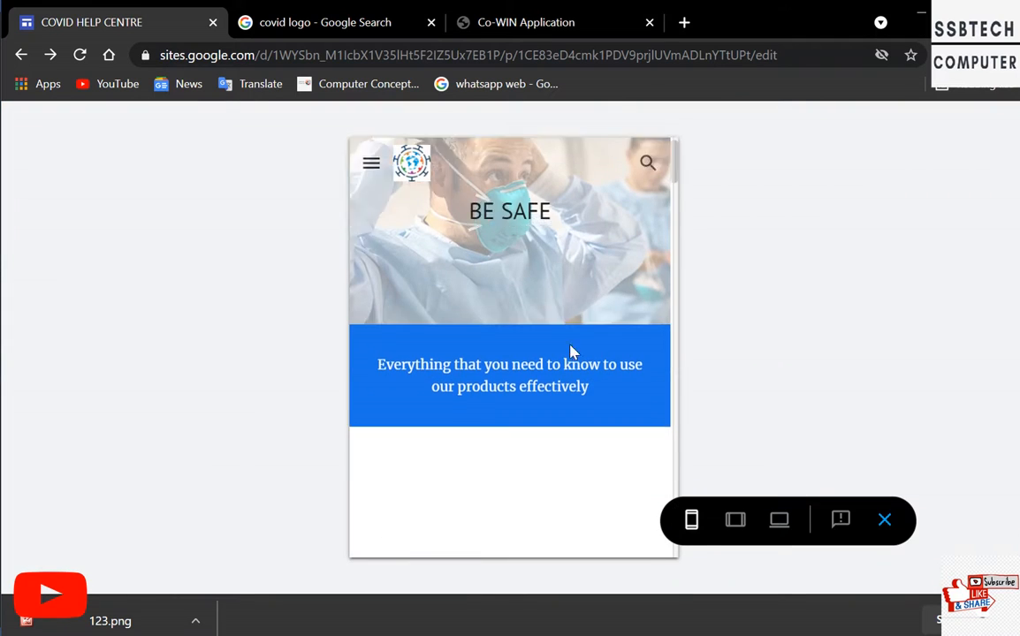
{"action": "scroll", "coordinate": [574, 354], "scroll_direction": "down", "scroll_amount": 10}
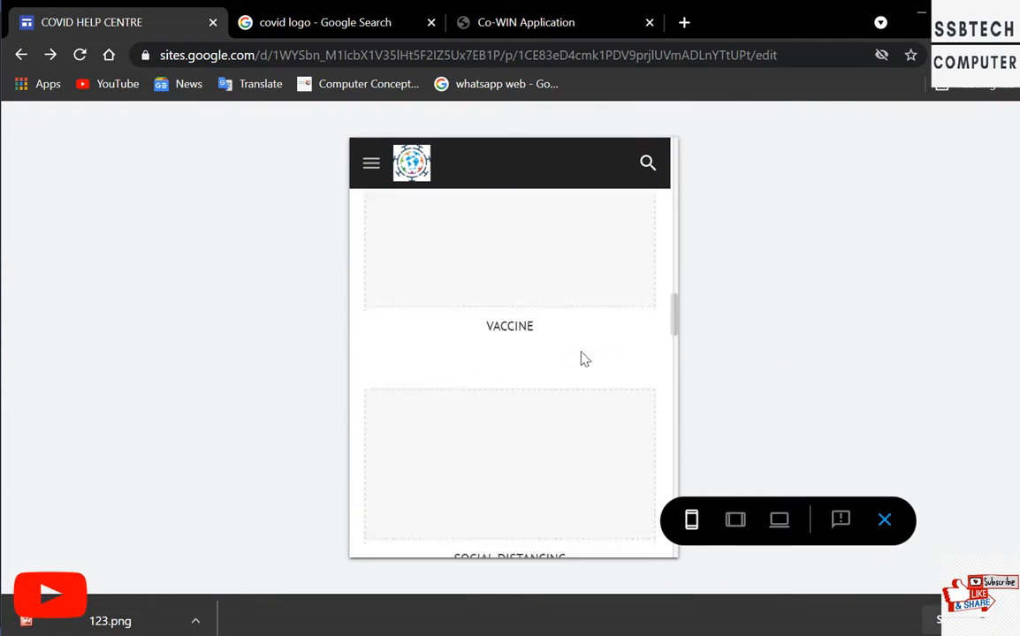
{"action": "left_click", "coordinate": [885, 520]}
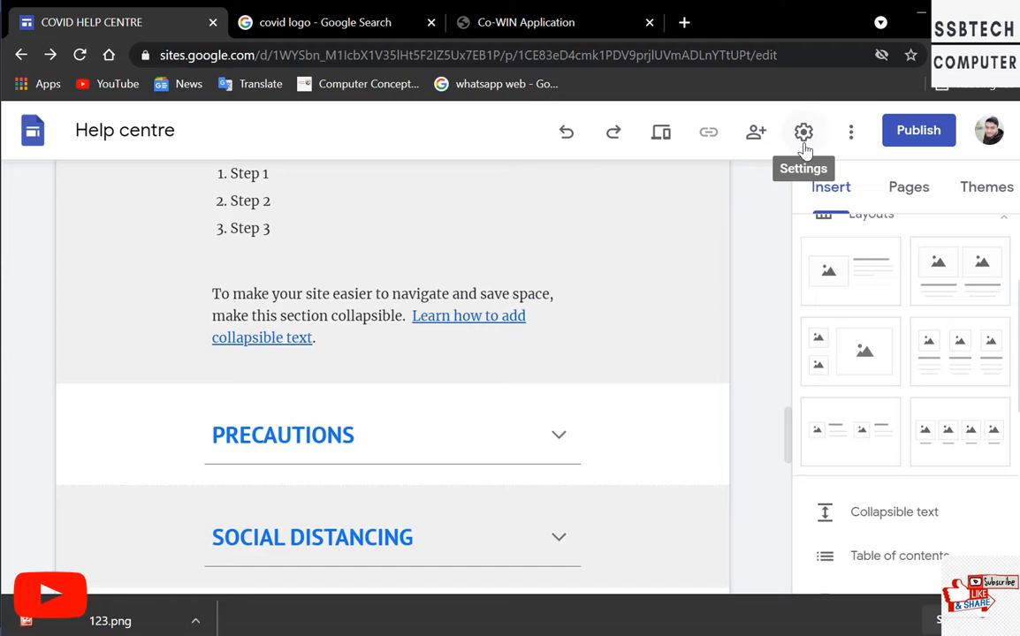
- Begin inserting a button named FACEBOOK and make its link ready for entry
{"action": "scroll", "coordinate": [928, 407], "scroll_direction": "down", "scroll_amount": 2}
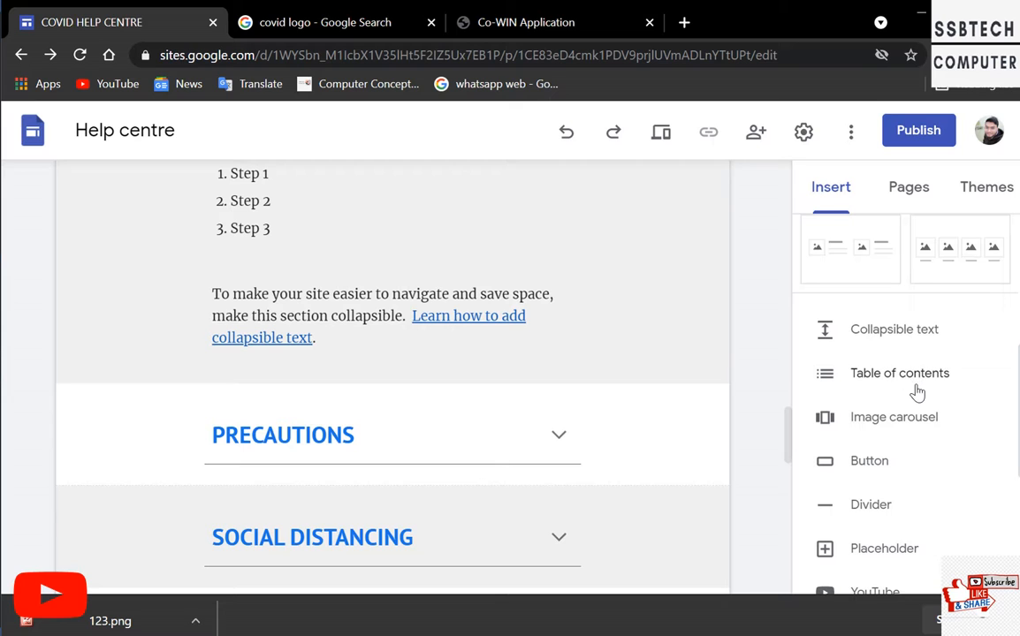
{"action": "scroll", "coordinate": [926, 429], "scroll_direction": "down", "scroll_amount": 1}
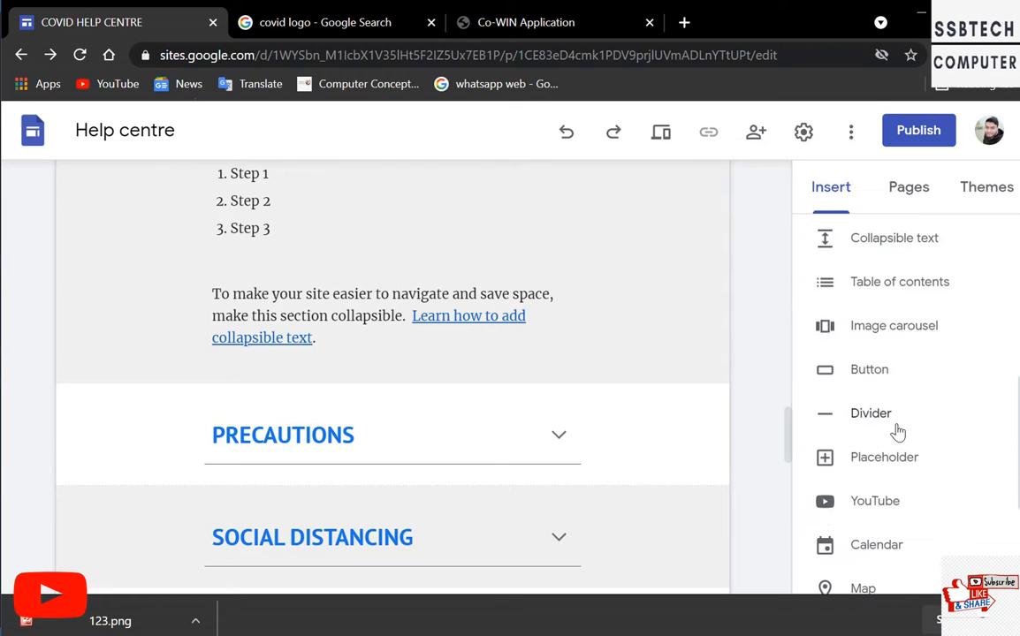
{"action": "left_click", "coordinate": [871, 369]}
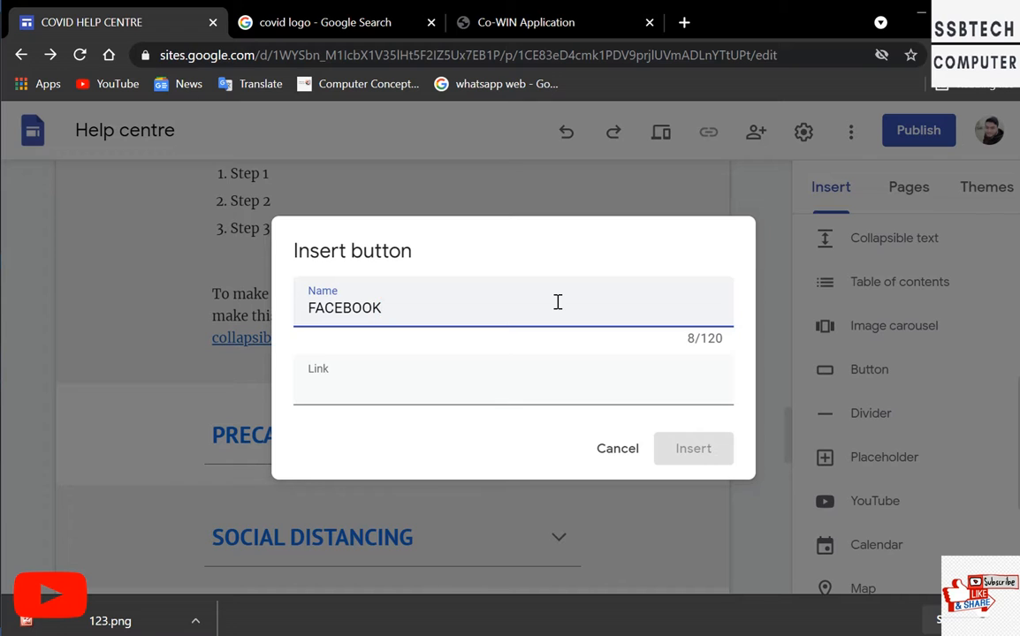
{"action": "left_click", "coordinate": [531, 403]}
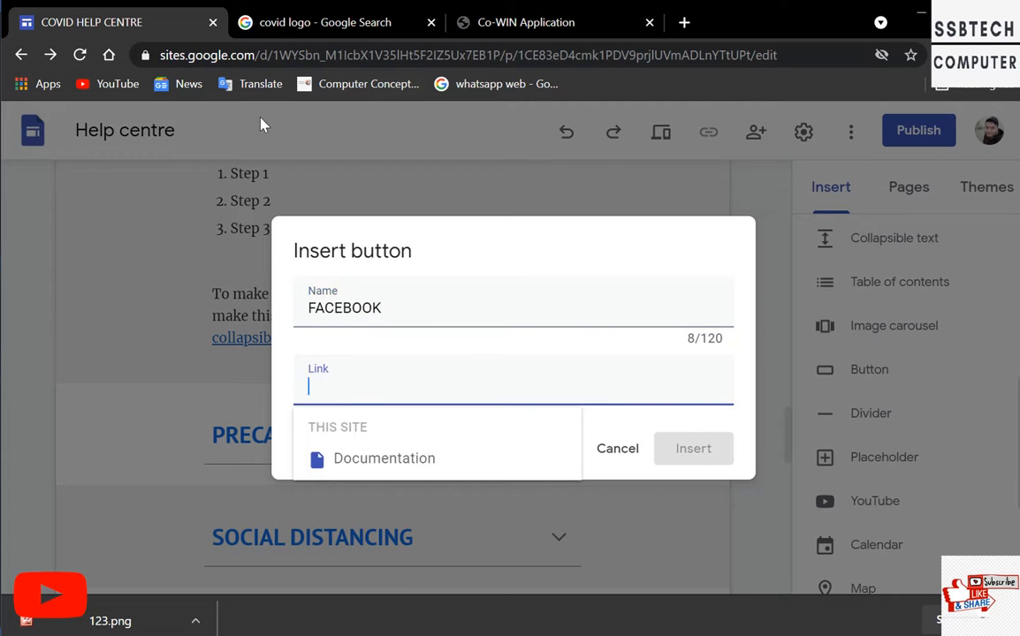
- Search Google for "facebook" in a new browser tab
{"action": "left_click", "coordinate": [684, 22]}
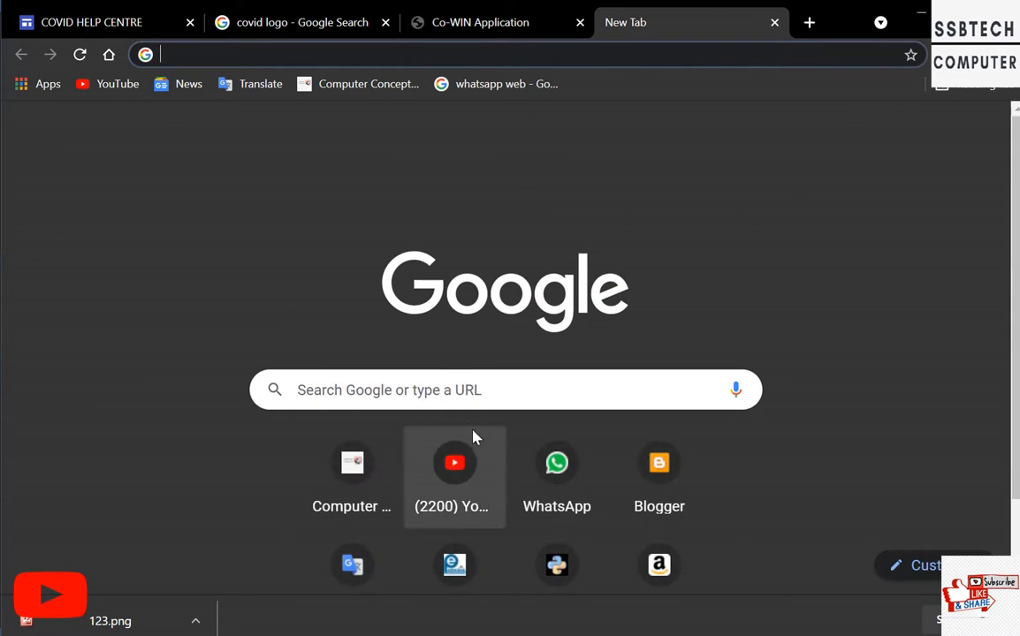
{"action": "left_click", "coordinate": [459, 402]}
{"action": "type", "text": "F"}
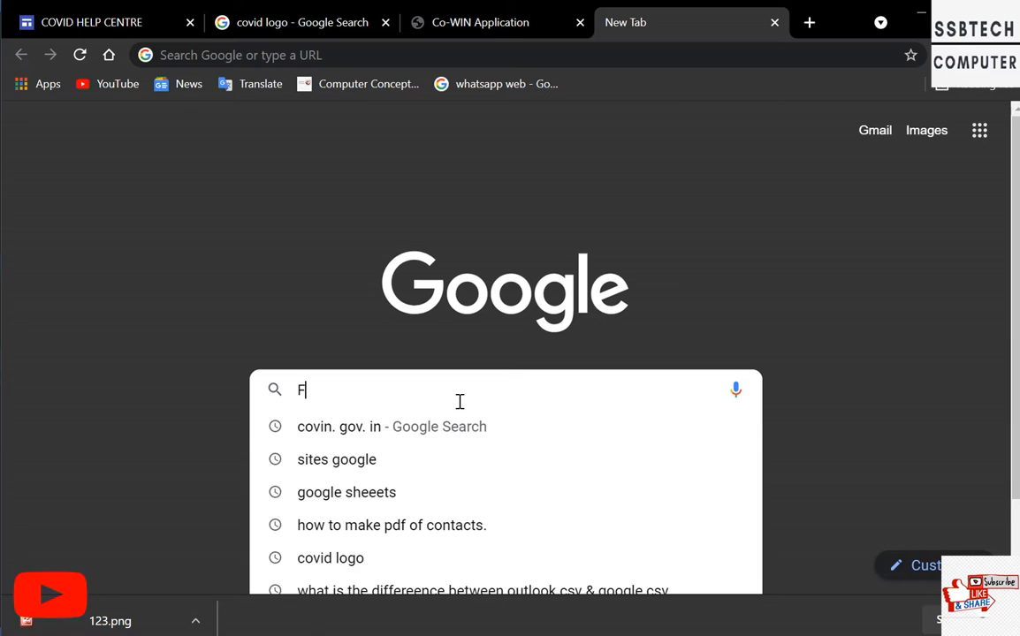
{"action": "type", "text": "AC"}
{"action": "key", "text": "Return"}
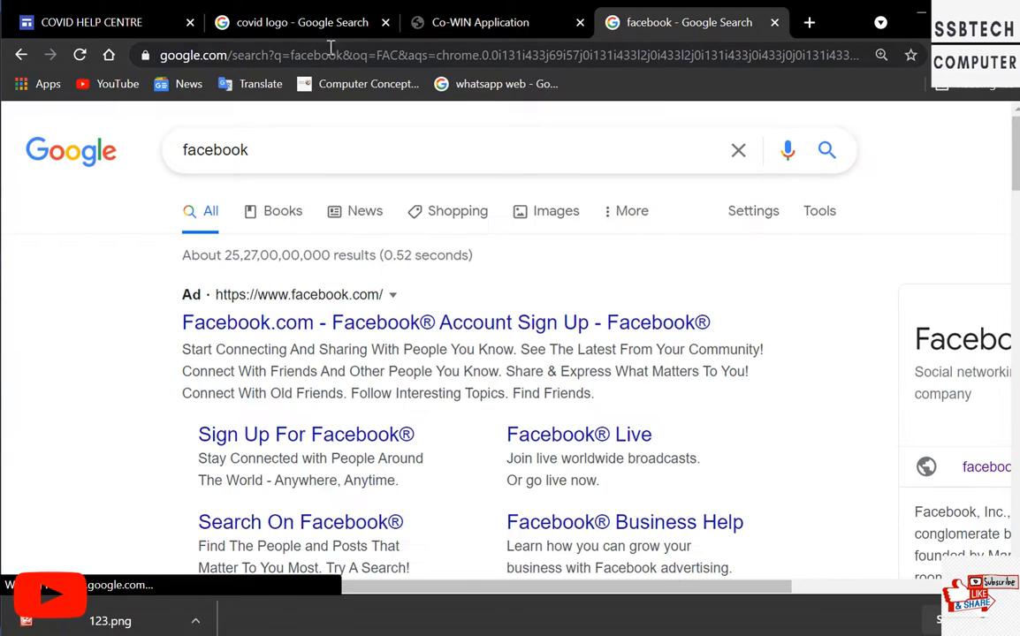
- Copy the full address of the facebook search results page and return to the COVID HELP CENTRE site
{"action": "double_click", "coordinate": [331, 57]}
{"action": "left_click", "coordinate": [330, 58]}
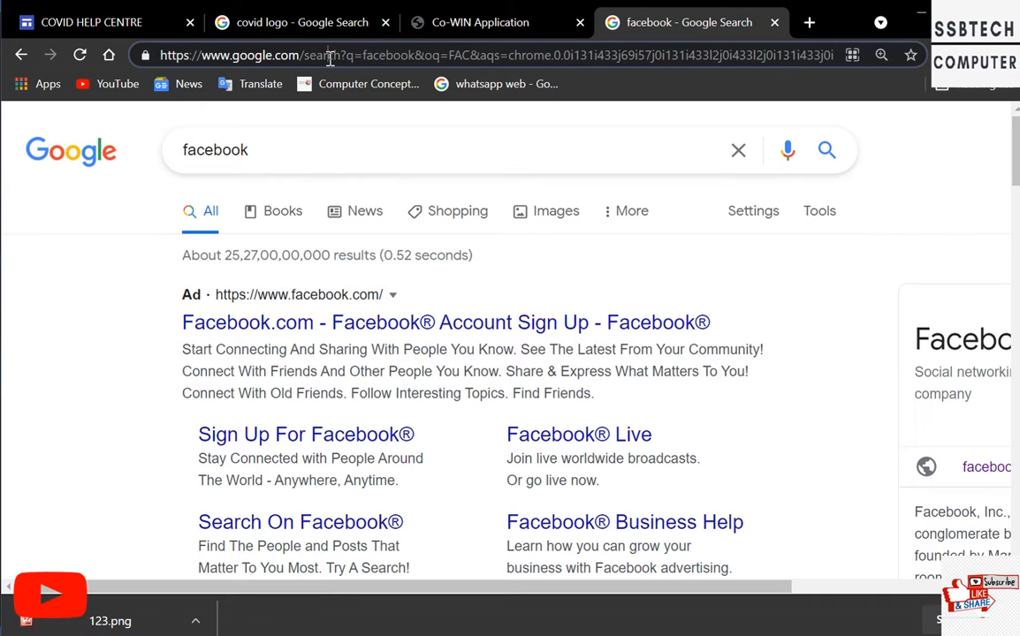
{"action": "triple_click", "coordinate": [330, 58]}
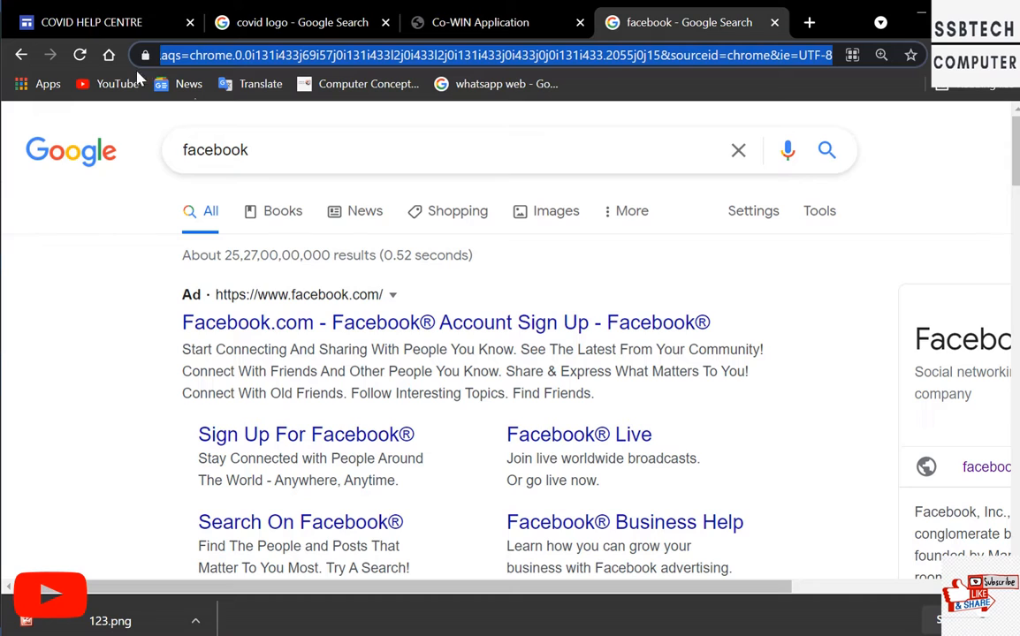
{"action": "left_click", "coordinate": [88, 18]}
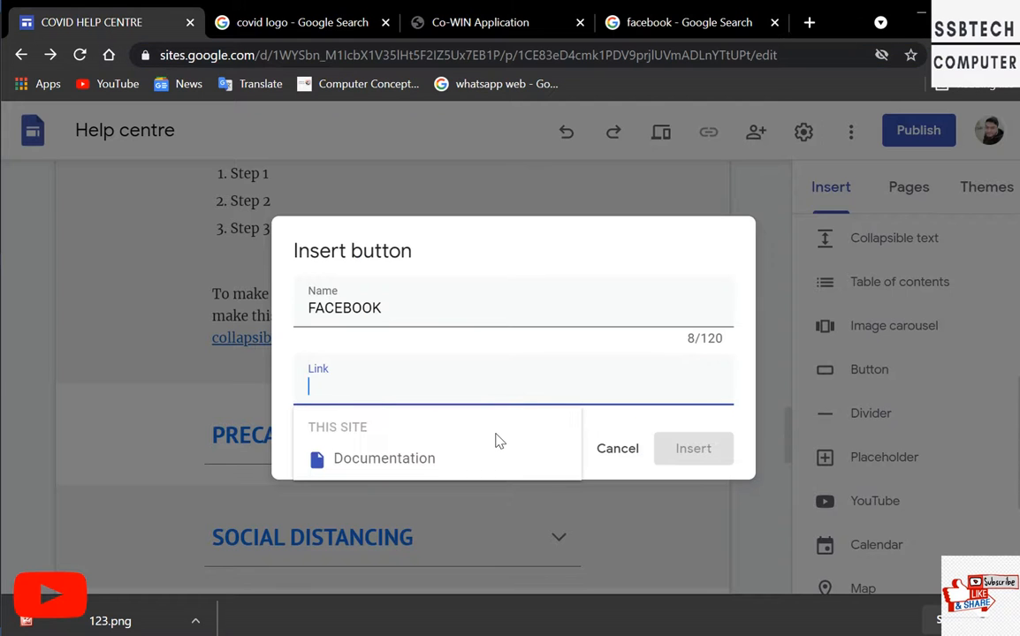
- Insert the FACEBOOK button with the copied address as its link, and widen it to fit its full name
{"action": "key", "text": "ctrl+v"}
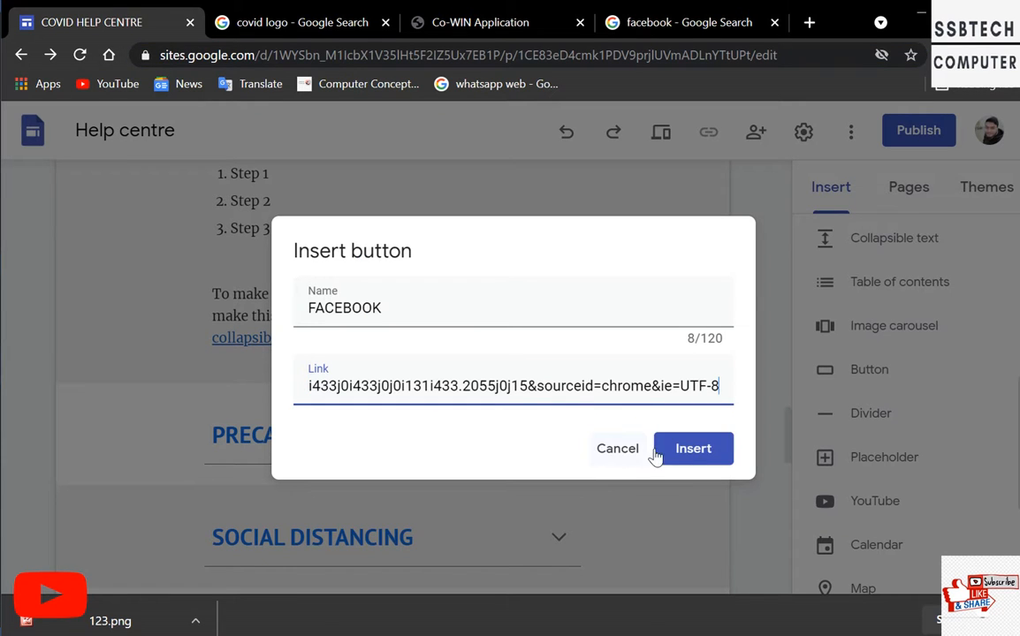
{"action": "left_click", "coordinate": [695, 448]}
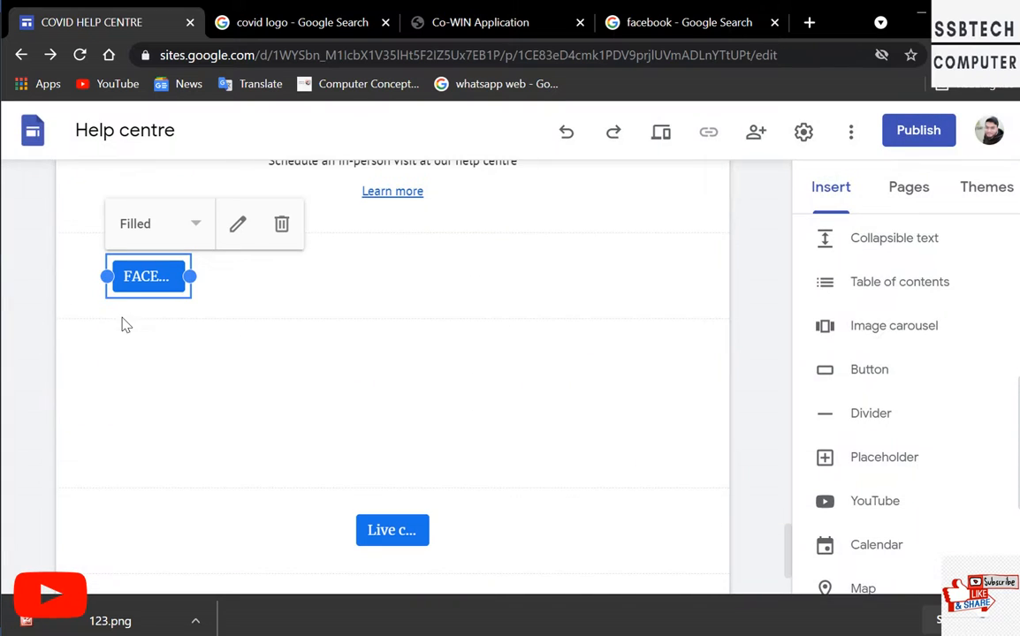
{"action": "left_click_drag", "start_coordinate": [191, 277], "coordinate": [239, 269]}
{"action": "left_click", "coordinate": [264, 344]}
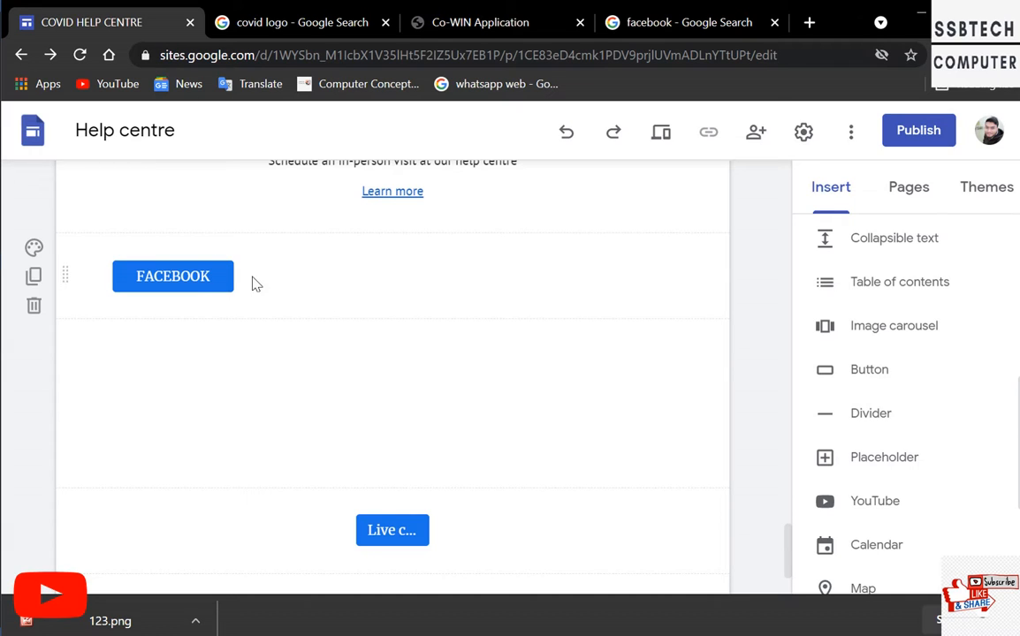
- Look through the other insertable elements, from Divider, YouTube, Calendar and Map to Charts, and back up to the layouts
{"action": "scroll", "coordinate": [902, 426], "scroll_direction": "down", "scroll_amount": 1}
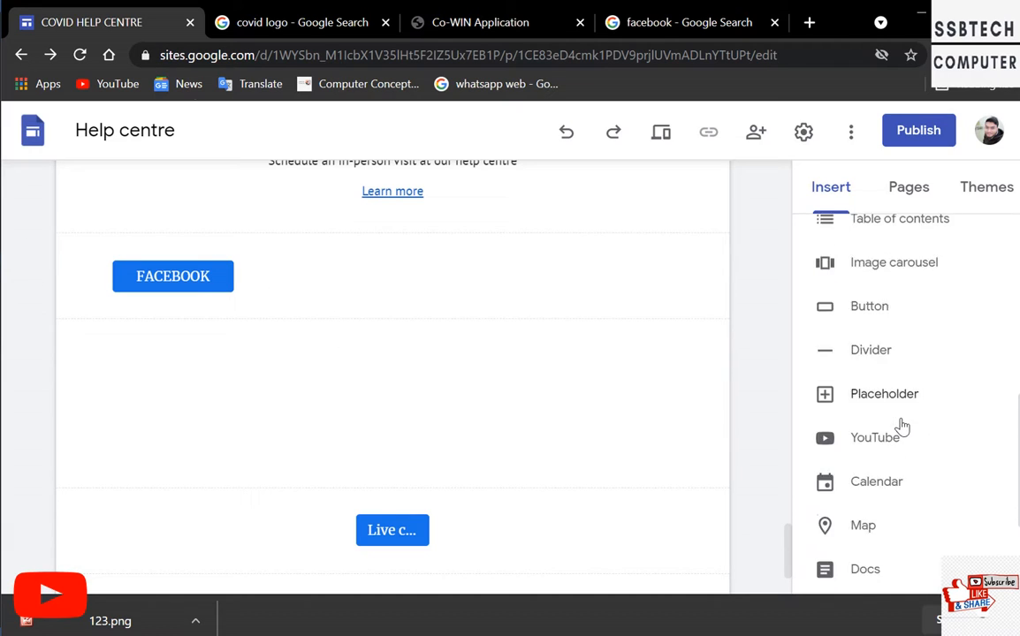
{"action": "scroll", "coordinate": [901, 427], "scroll_direction": "down", "scroll_amount": 1}
{"action": "scroll", "coordinate": [885, 417], "scroll_direction": "down", "scroll_amount": 1}
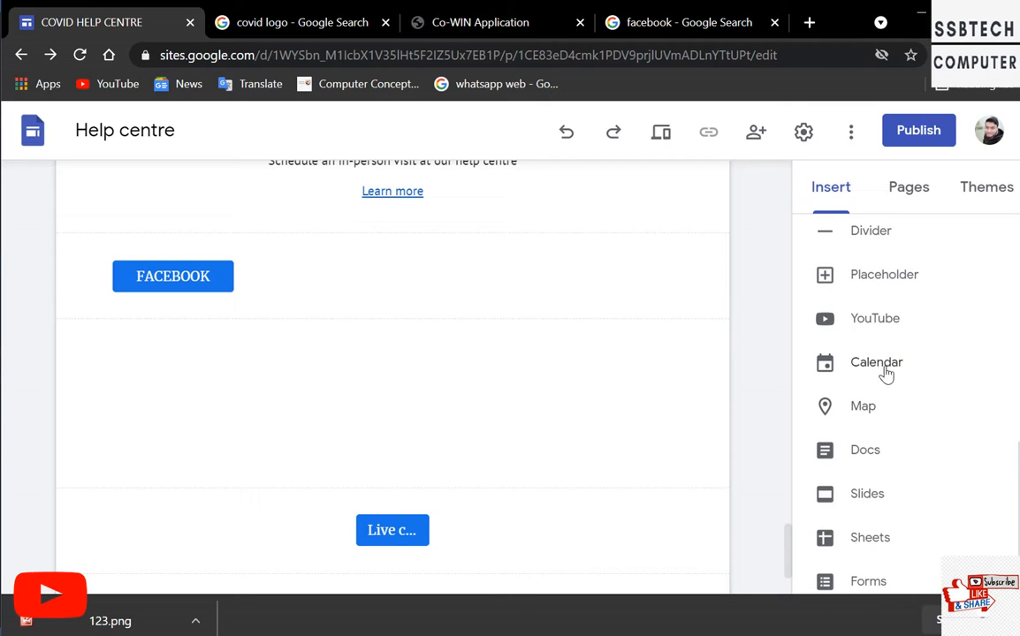
{"action": "scroll", "coordinate": [877, 413], "scroll_direction": "down", "scroll_amount": 1}
{"action": "right_click", "coordinate": [877, 422]}
{"action": "left_click", "coordinate": [884, 428]}
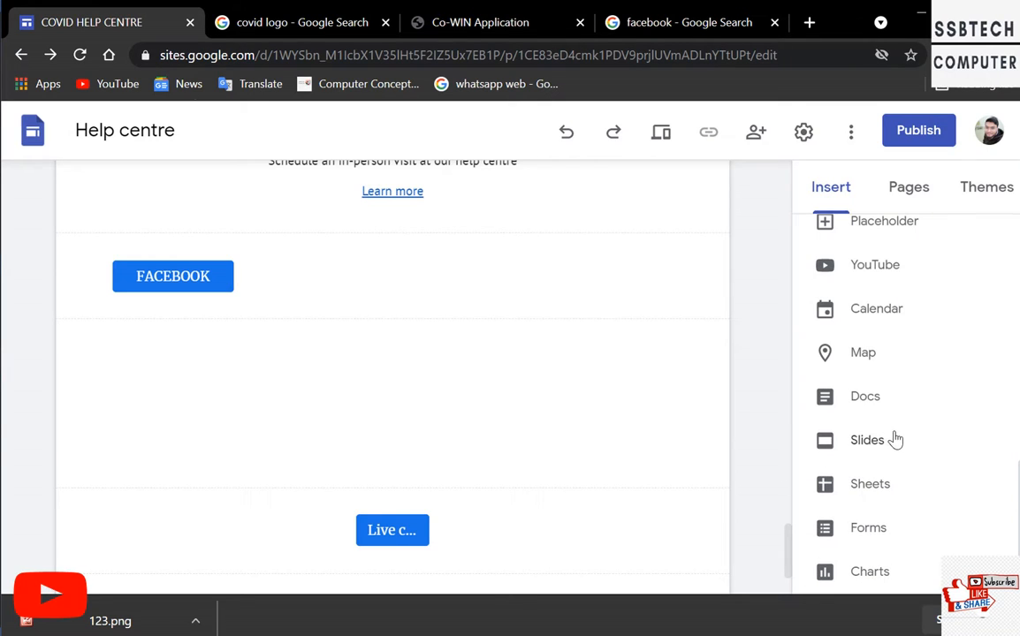
{"action": "scroll", "coordinate": [914, 497], "scroll_direction": "up", "scroll_amount": 4}
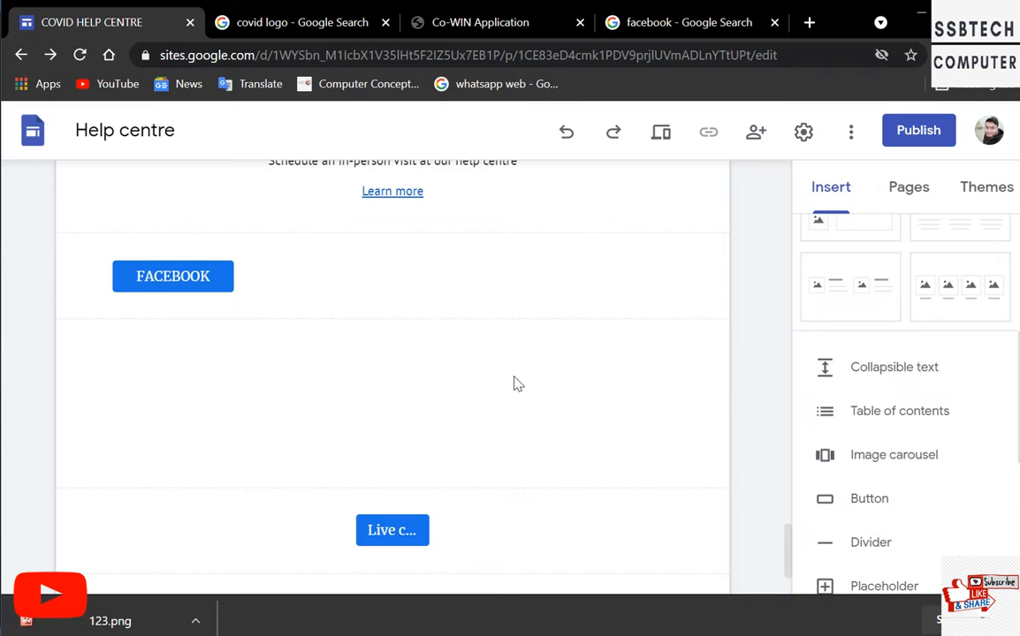
{"action": "scroll", "coordinate": [513, 382], "scroll_direction": "up", "scroll_amount": 3}
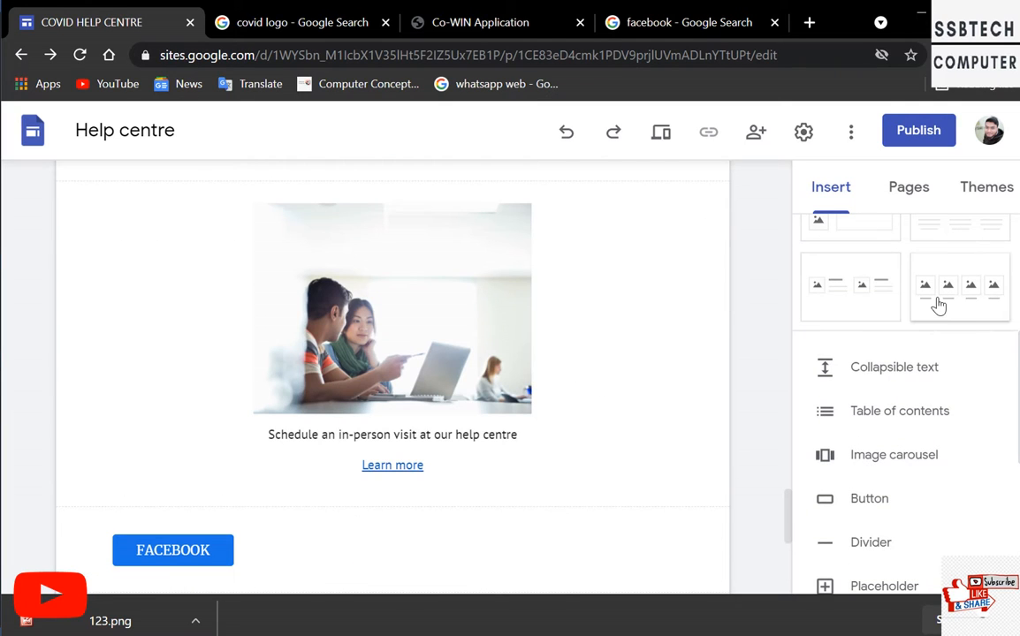
{"action": "scroll", "coordinate": [936, 302], "scroll_direction": "up", "scroll_amount": 5}
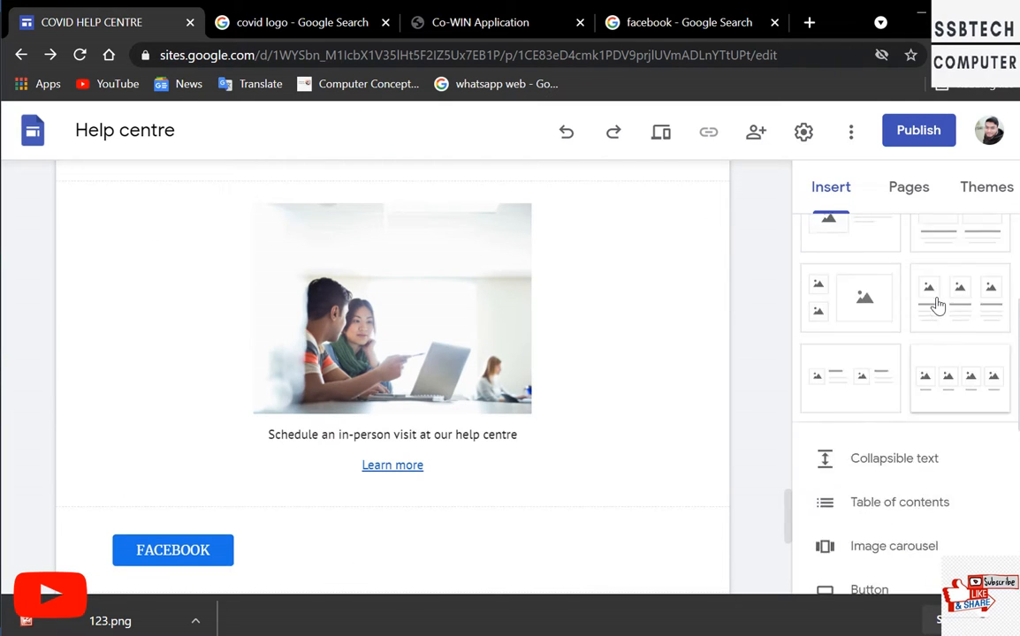
- Review the site's page list and the Home page's options, and open the Documentation page
{"action": "left_click", "coordinate": [922, 204]}
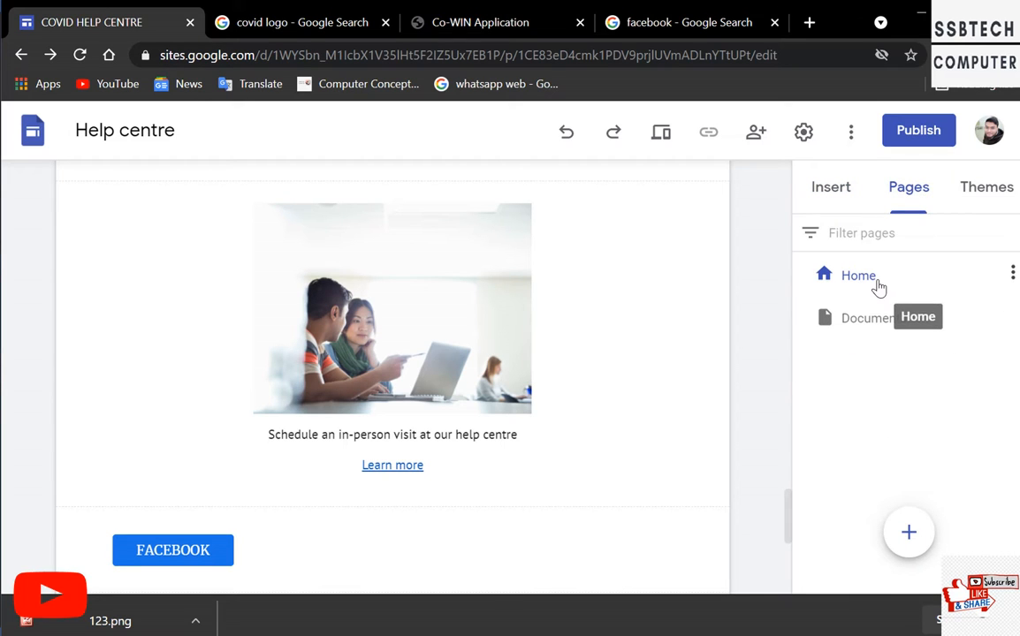
{"action": "left_click", "coordinate": [1013, 276]}
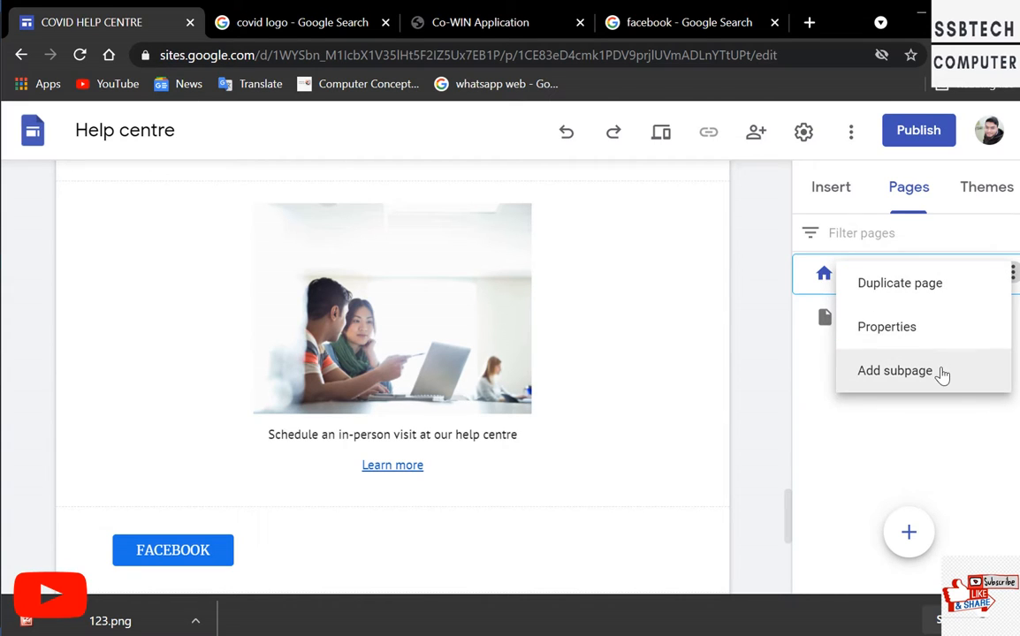
{"action": "left_click", "coordinate": [919, 425]}
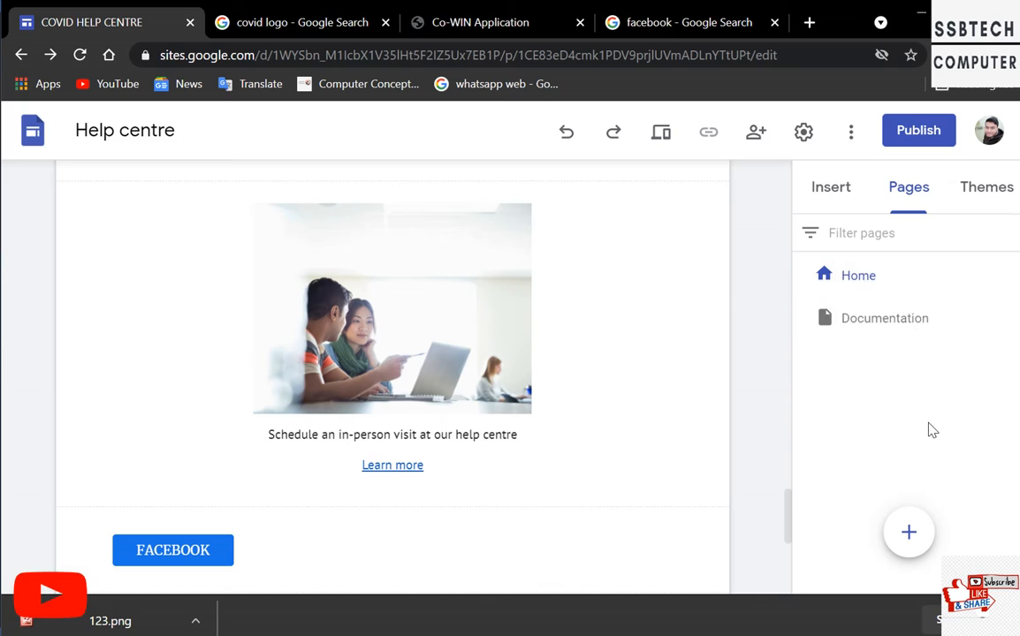
{"action": "left_click", "coordinate": [869, 335]}
{"action": "mouse_move", "coordinate": [904, 553]}
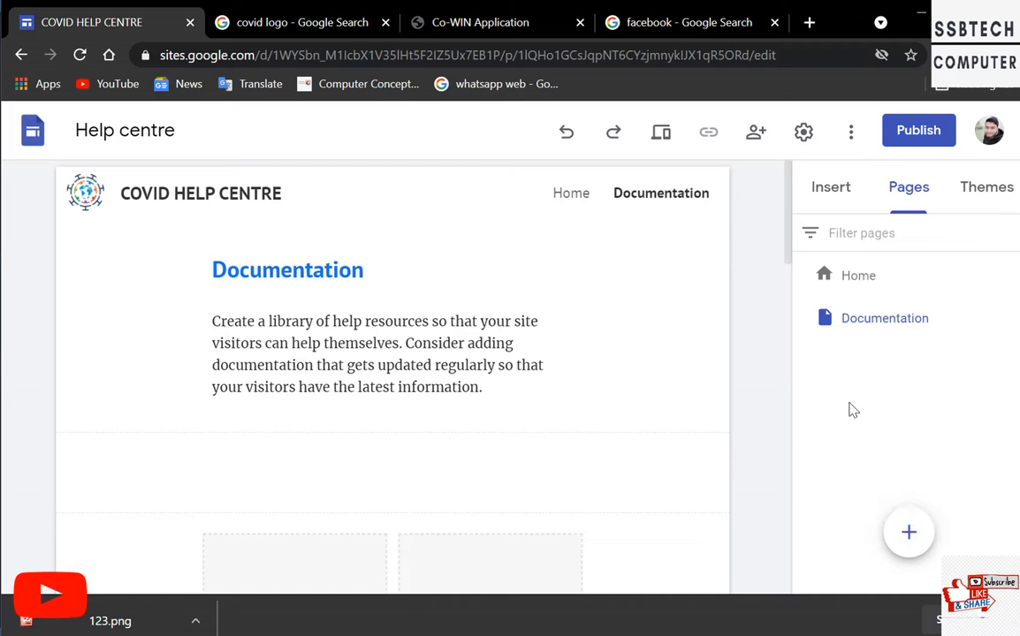
- Try the black, purple and pink colours of the Simple theme and settle on green
{"action": "left_click", "coordinate": [983, 188]}
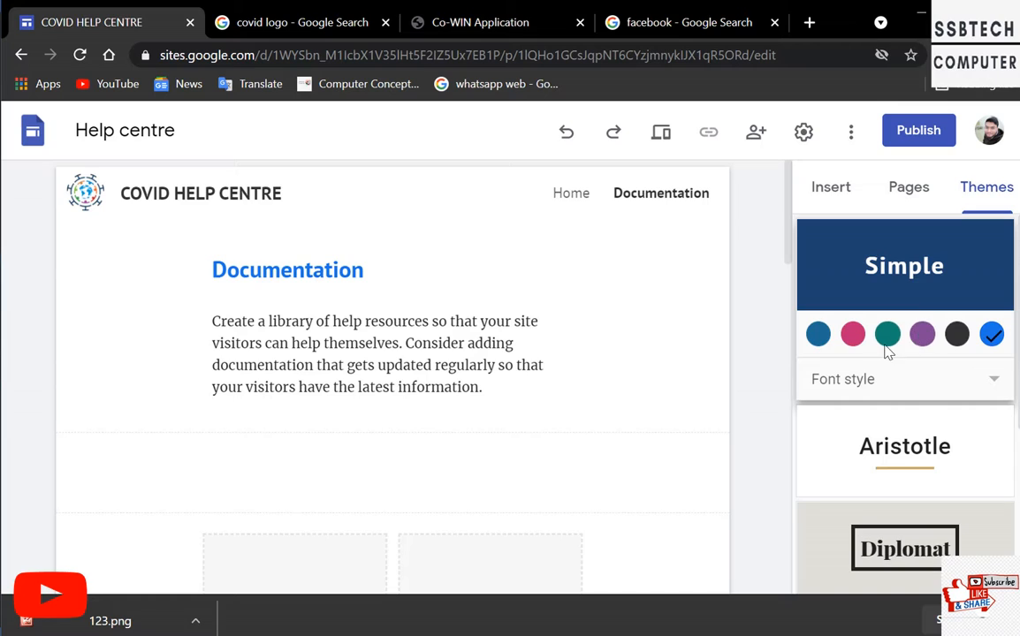
{"action": "left_click", "coordinate": [957, 335]}
{"action": "left_click", "coordinate": [922, 335]}
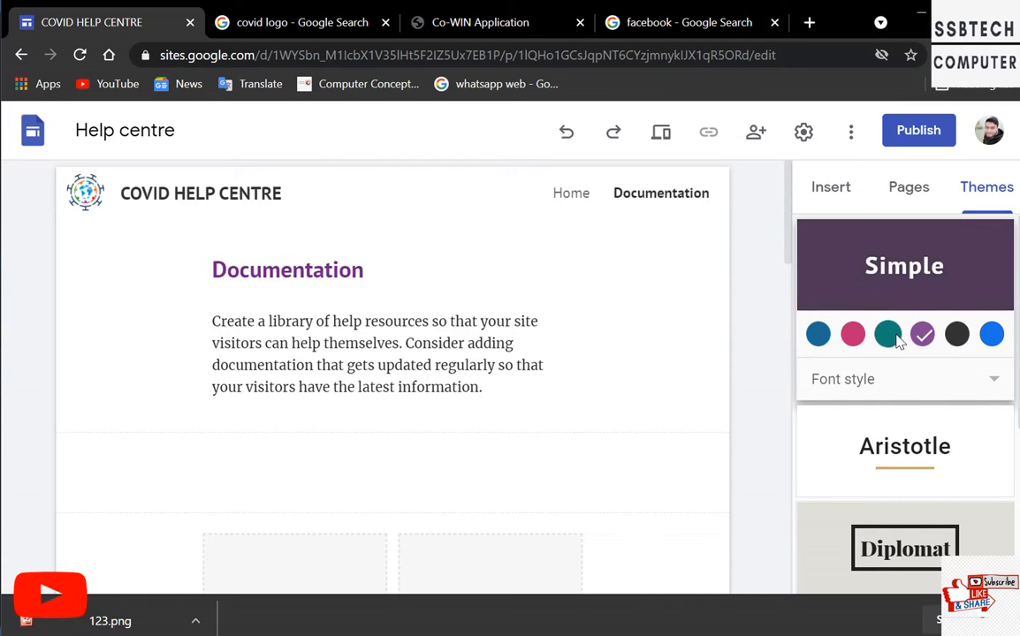
{"action": "left_click", "coordinate": [888, 335]}
{"action": "left_click", "coordinate": [854, 336]}
{"action": "left_click", "coordinate": [888, 339]}
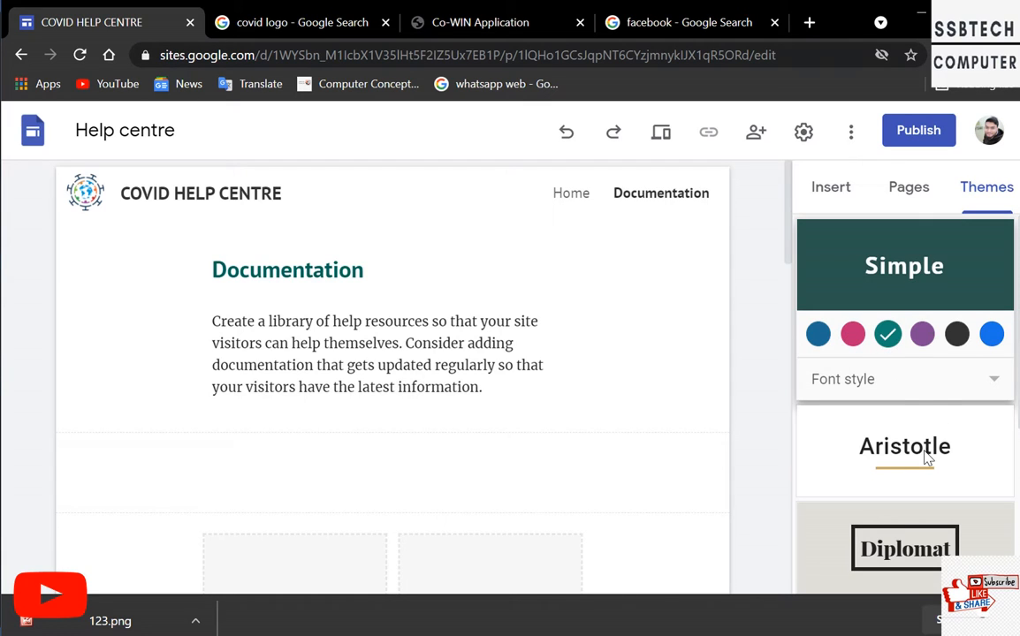
- Try the Level, Vision and Impression themes on the site and return to the Simple theme
{"action": "left_click", "coordinate": [910, 396]}
{"action": "scroll", "coordinate": [901, 380], "scroll_direction": "down", "scroll_amount": 5}
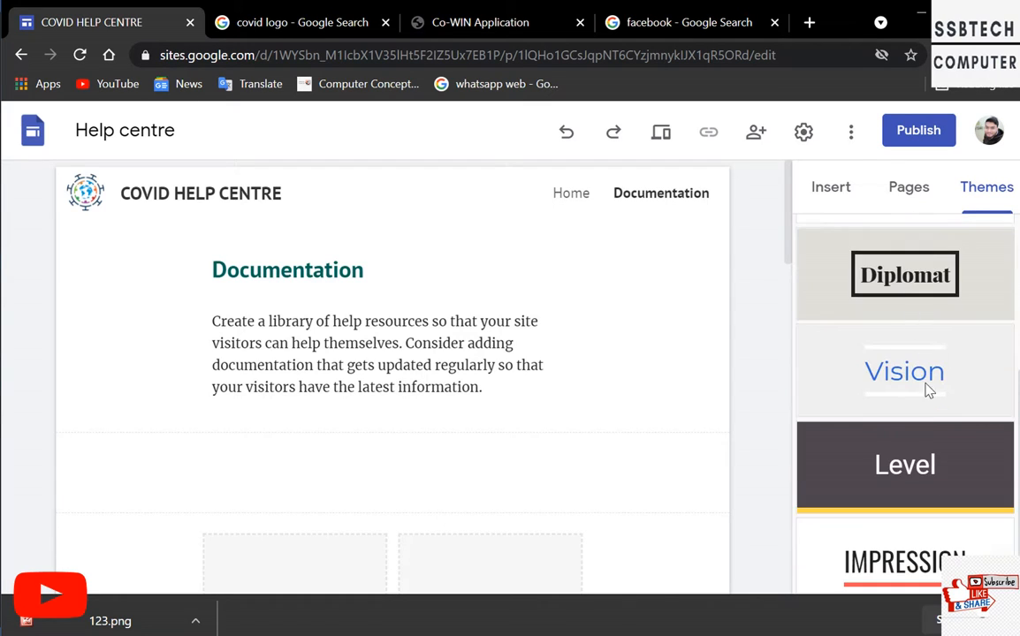
{"action": "scroll", "coordinate": [933, 416], "scroll_direction": "down", "scroll_amount": 1}
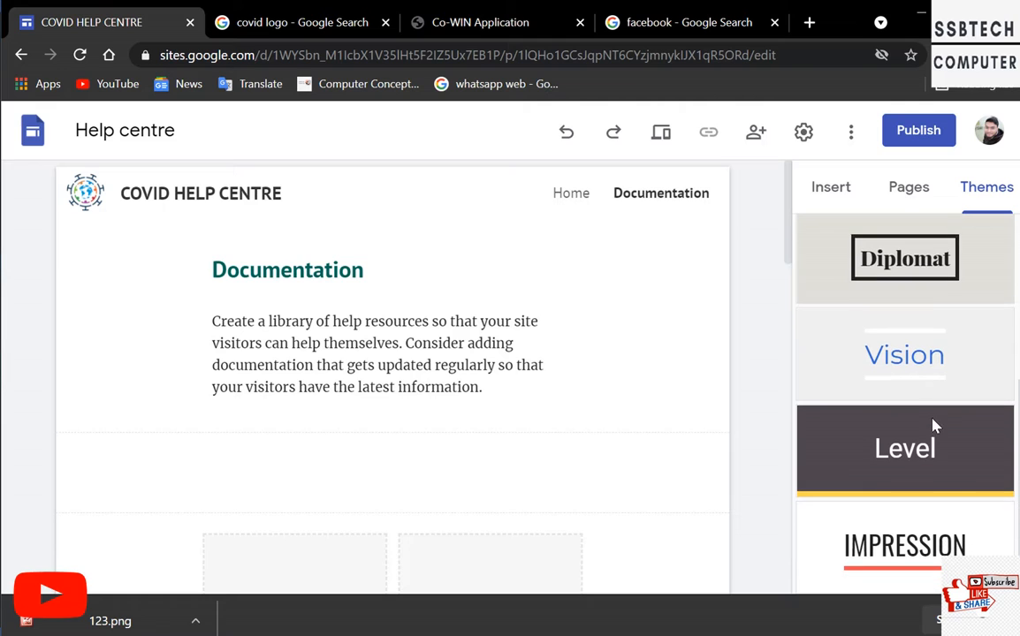
{"action": "left_click", "coordinate": [881, 447]}
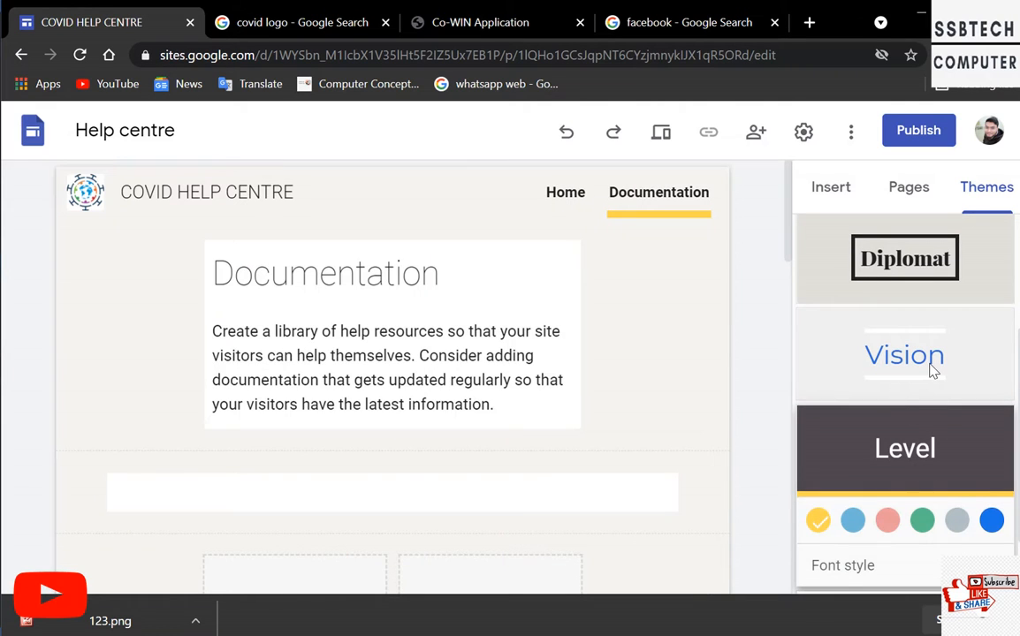
{"action": "left_click", "coordinate": [933, 372]}
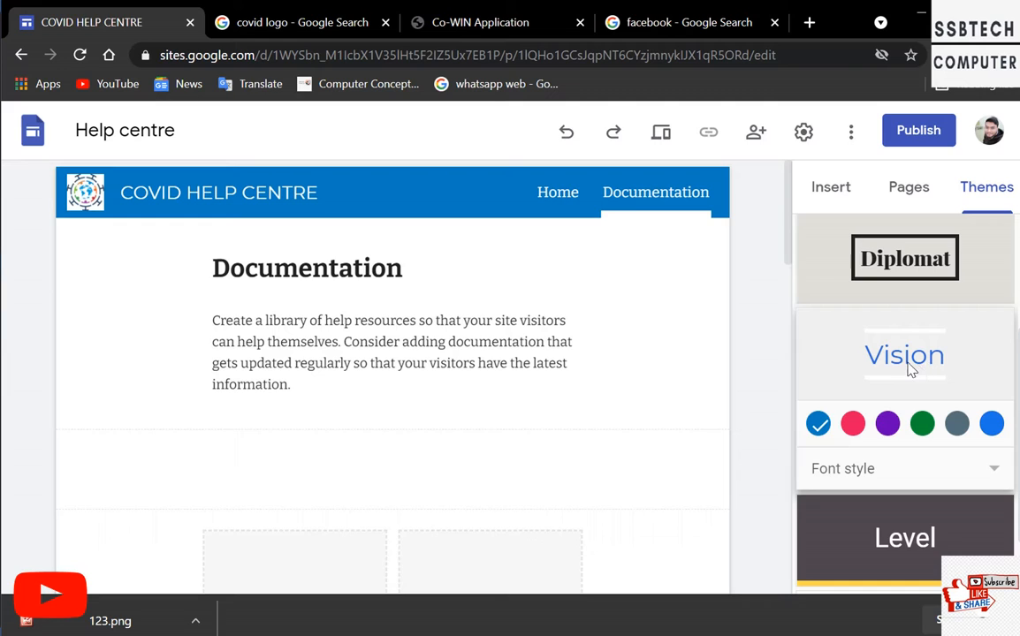
{"action": "scroll", "coordinate": [911, 370], "scroll_direction": "down", "scroll_amount": 2}
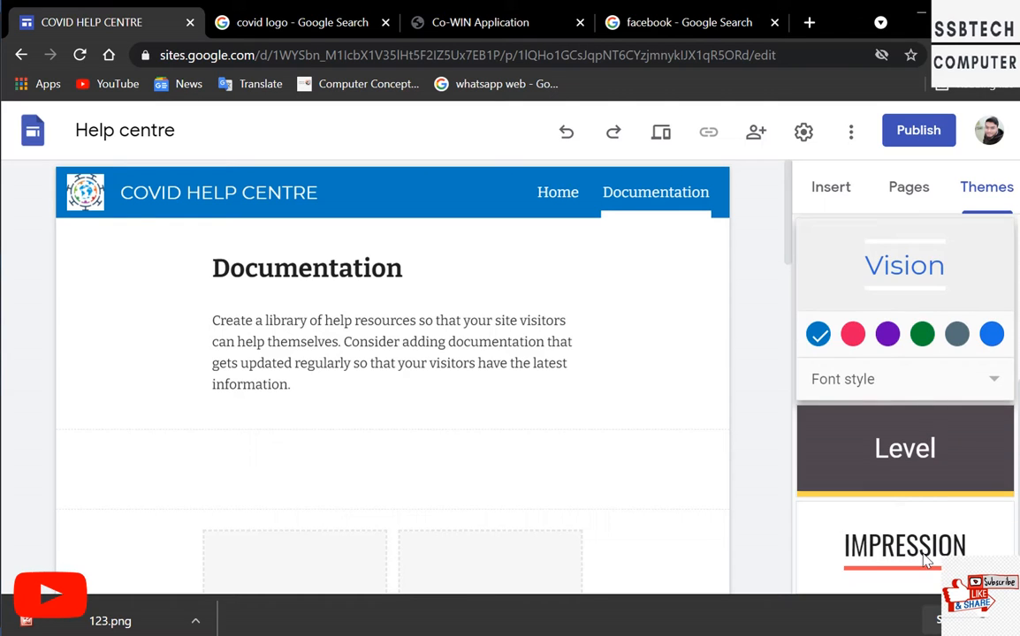
{"action": "left_click", "coordinate": [926, 558]}
{"action": "scroll", "coordinate": [926, 399], "scroll_direction": "up", "scroll_amount": 6}
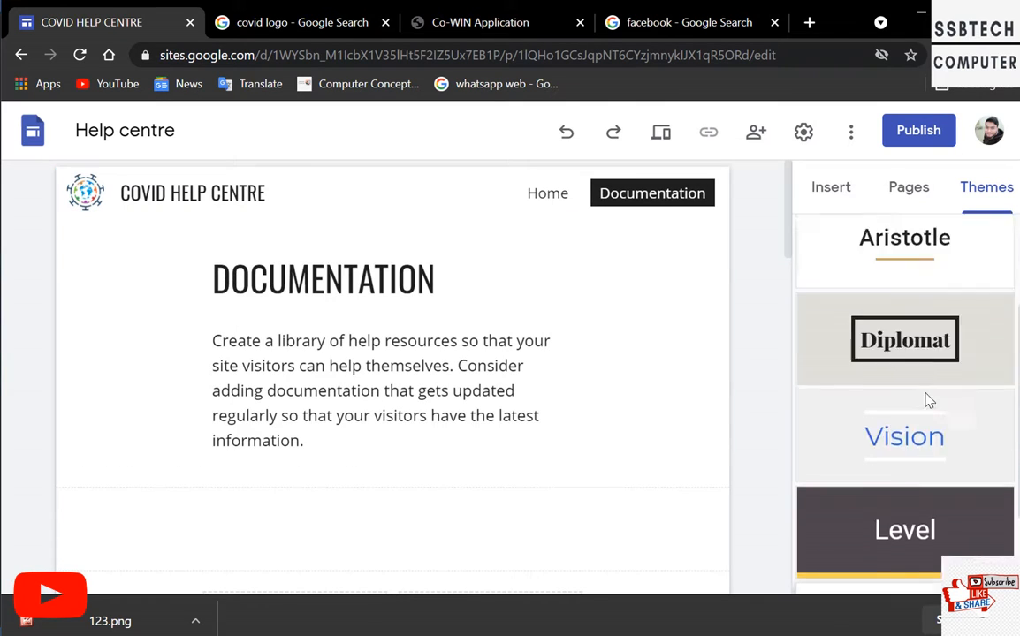
{"action": "left_click", "coordinate": [887, 267]}
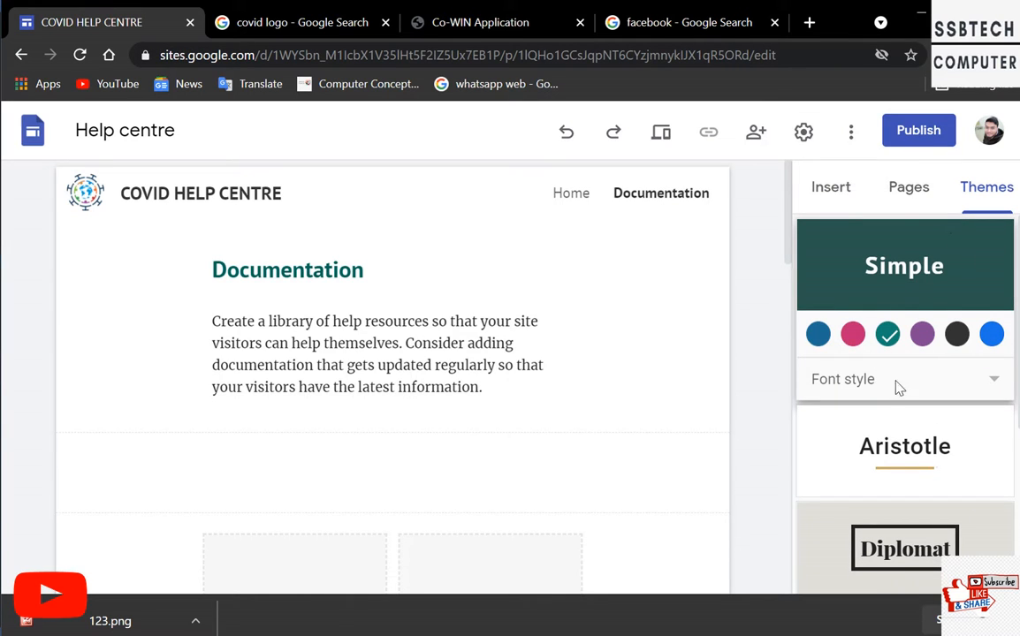
- In the site settings, keep the navigation mode at Top and set its colour to Black after trying White and Transparent
{"action": "left_click", "coordinate": [803, 135]}
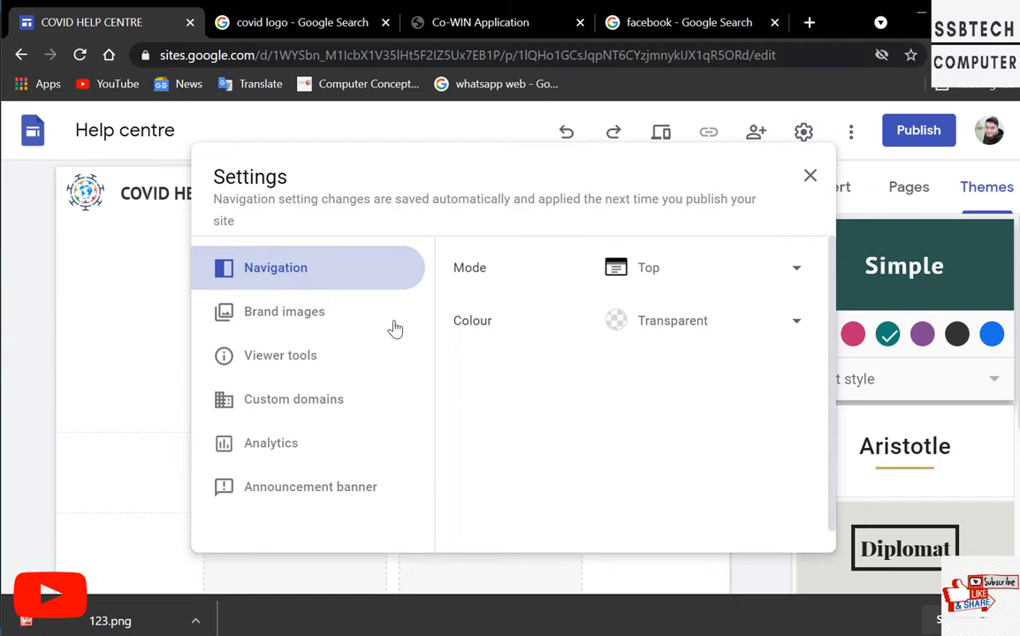
{"action": "left_click", "coordinate": [680, 273]}
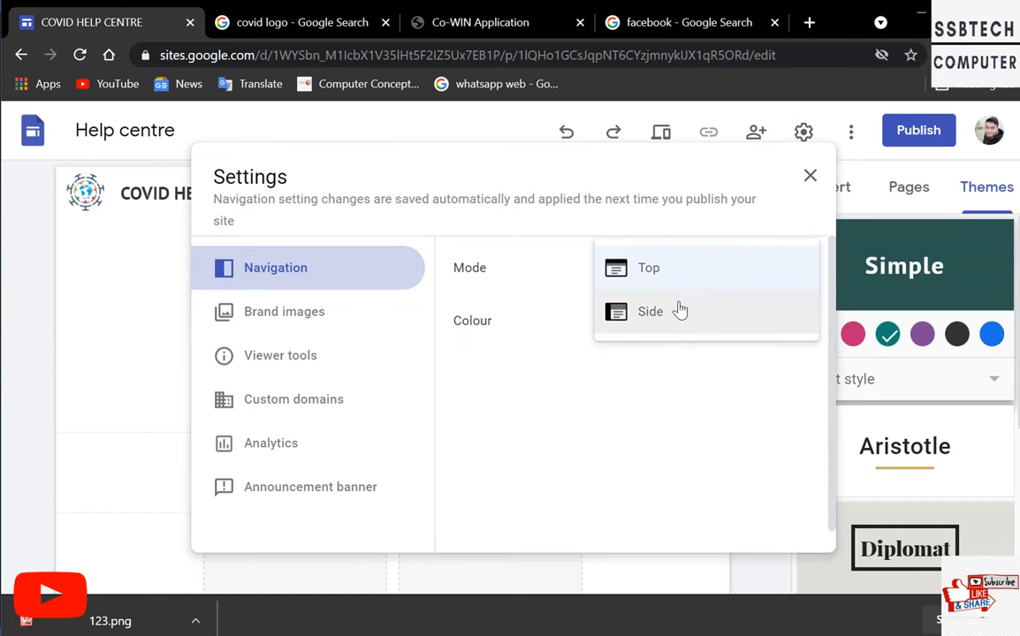
{"action": "left_click", "coordinate": [679, 279]}
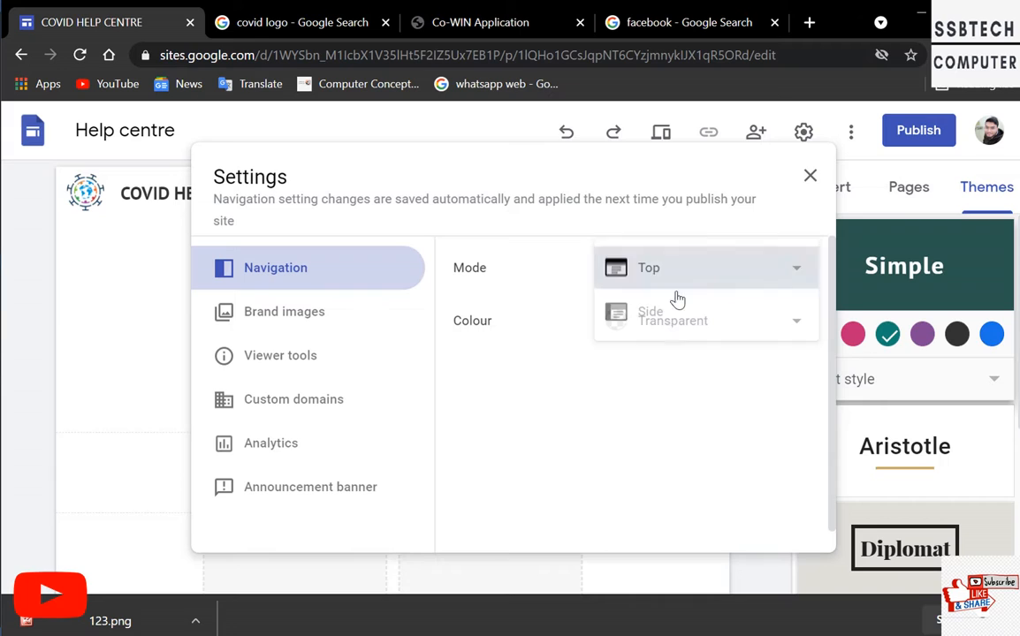
{"action": "left_click", "coordinate": [676, 328]}
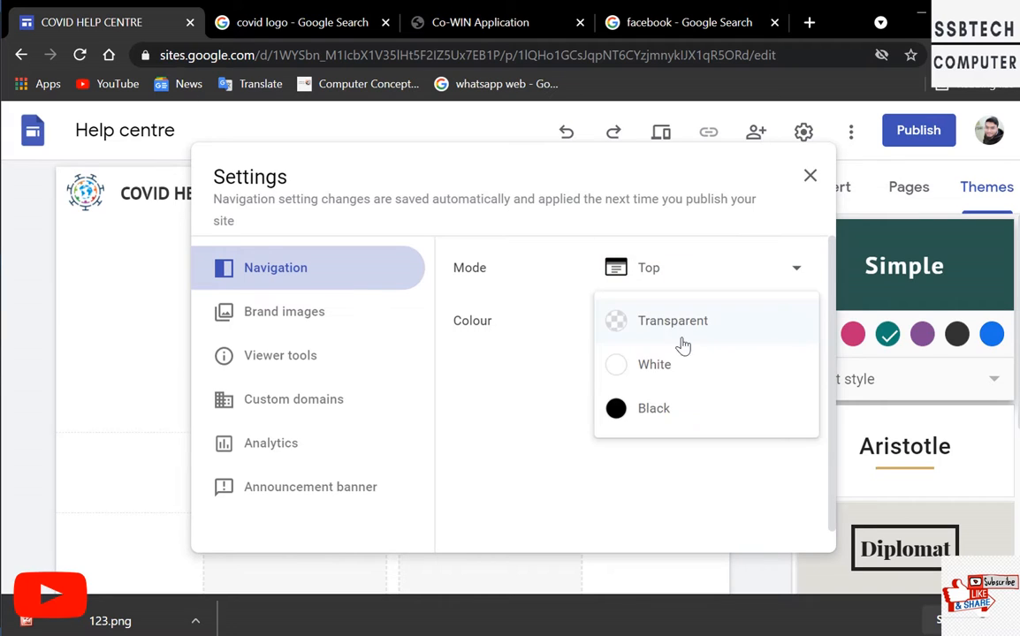
{"action": "left_click", "coordinate": [696, 409]}
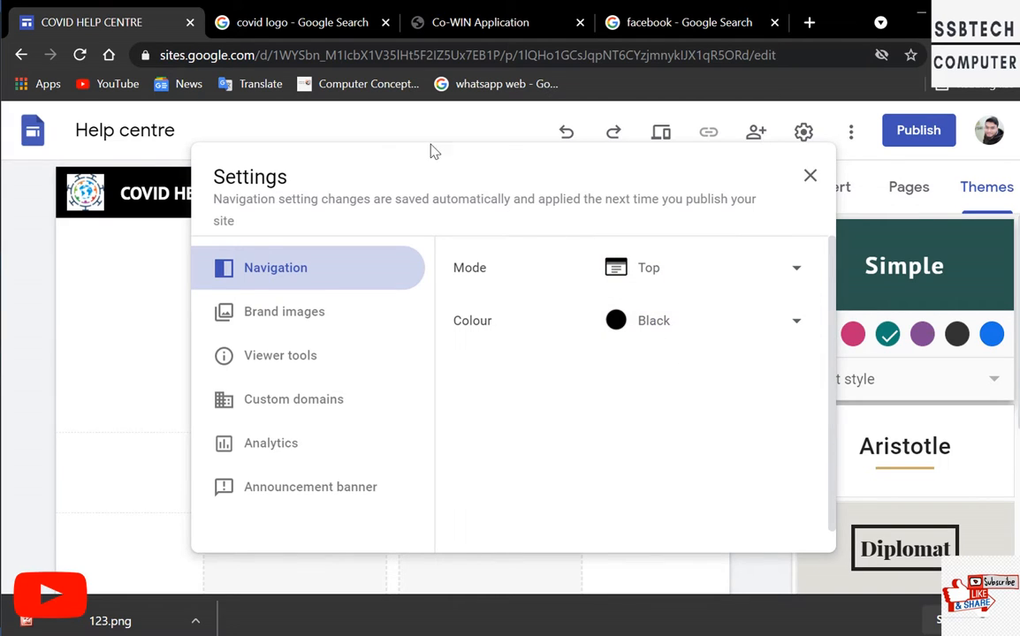
{"action": "left_click", "coordinate": [774, 331]}
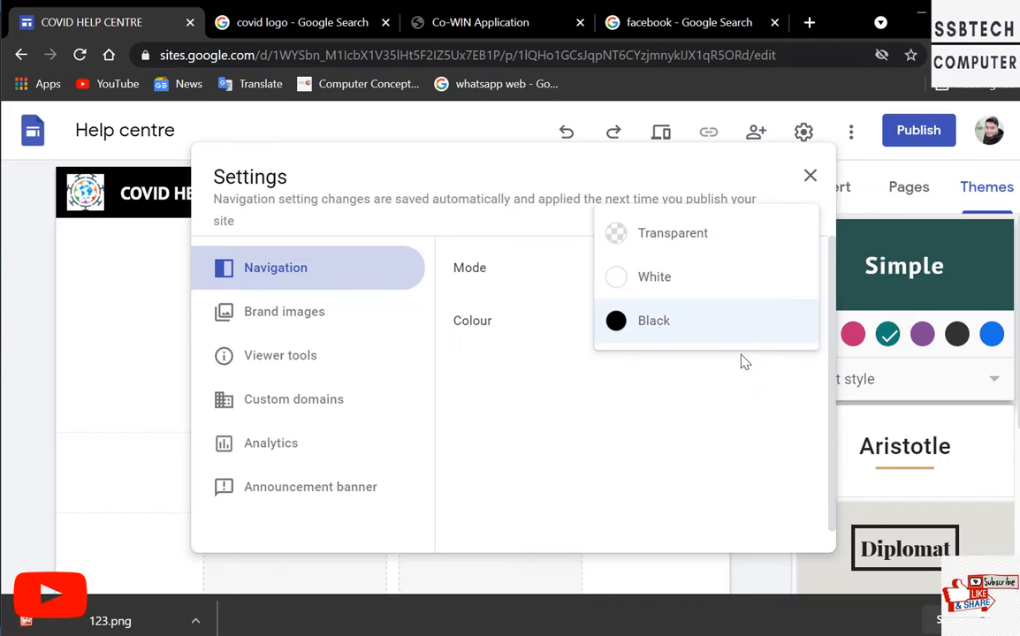
{"action": "left_click", "coordinate": [699, 298]}
{"action": "left_click", "coordinate": [712, 329]}
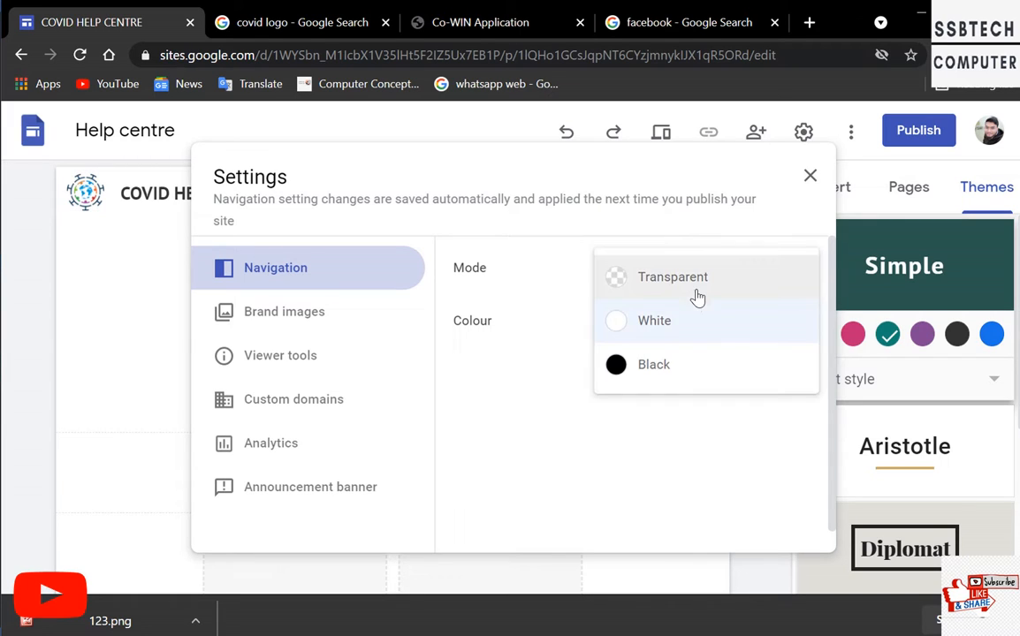
{"action": "left_click", "coordinate": [695, 284]}
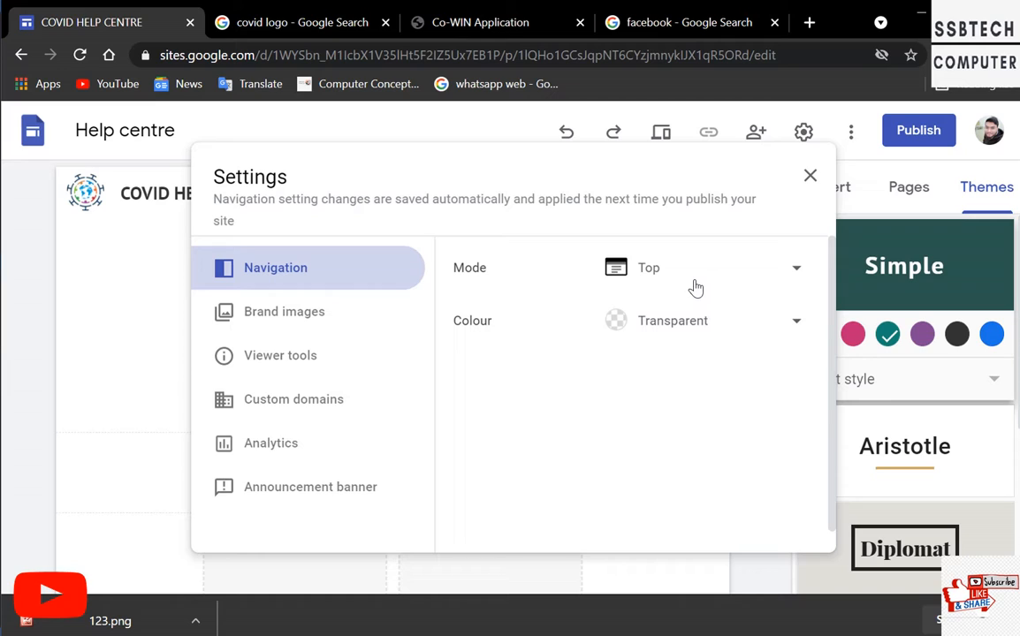
{"action": "left_click", "coordinate": [716, 329]}
{"action": "left_click", "coordinate": [740, 405]}
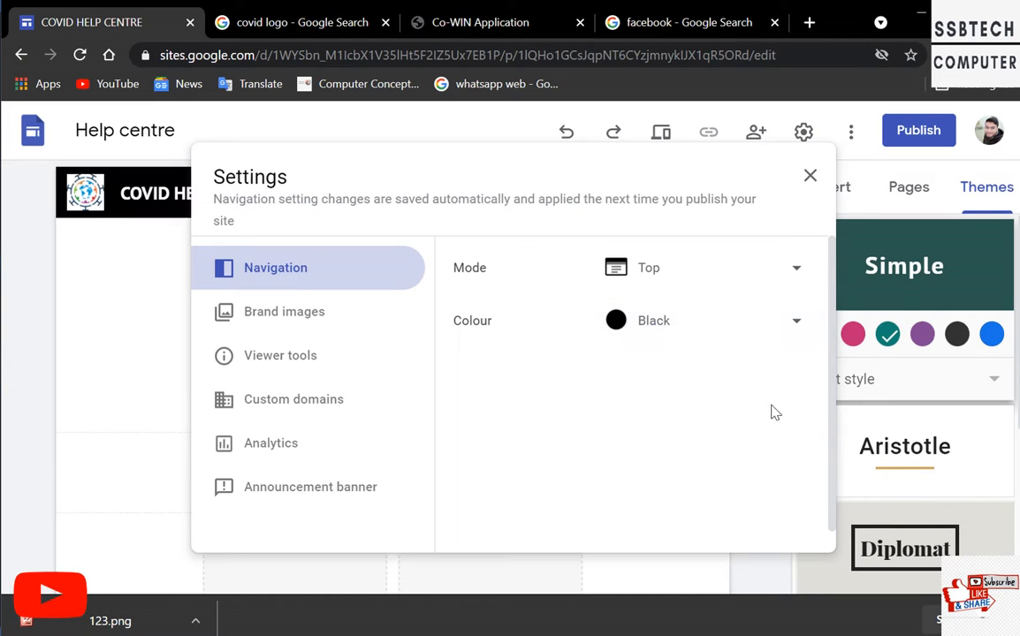
- Give the logo in the brand images settings the alt text "BE AT HOME N SAFE"
{"action": "left_click", "coordinate": [334, 317]}
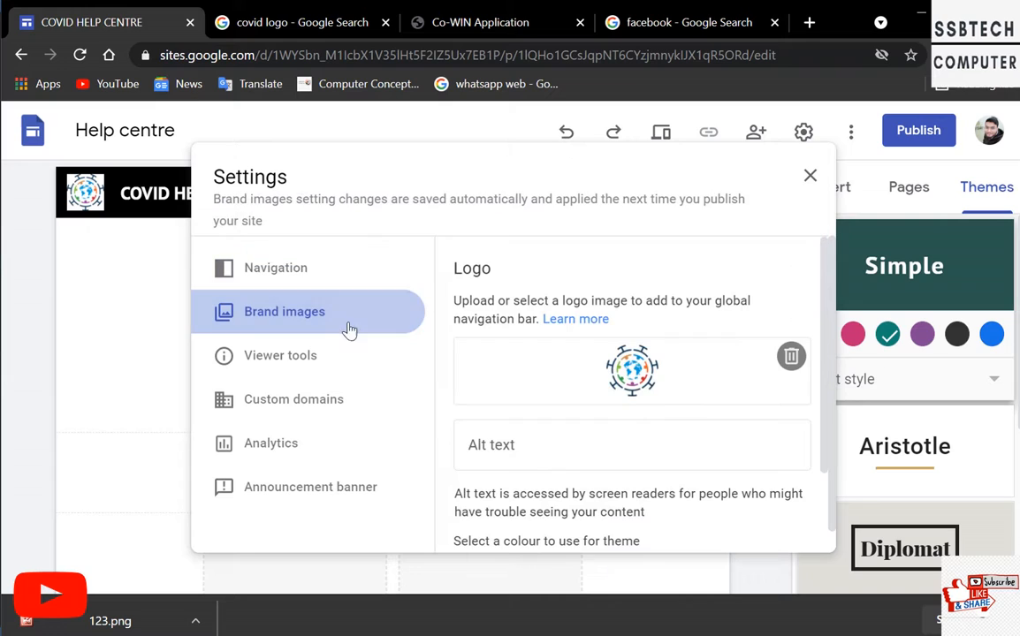
{"action": "scroll", "coordinate": [610, 380], "scroll_direction": "down", "scroll_amount": 2}
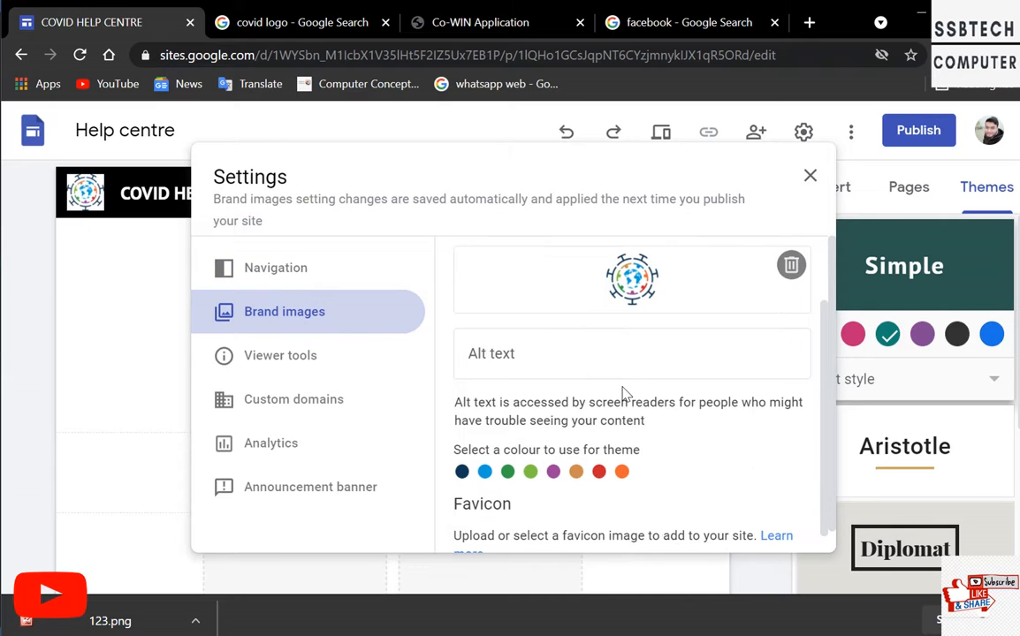
{"action": "left_click", "coordinate": [569, 347]}
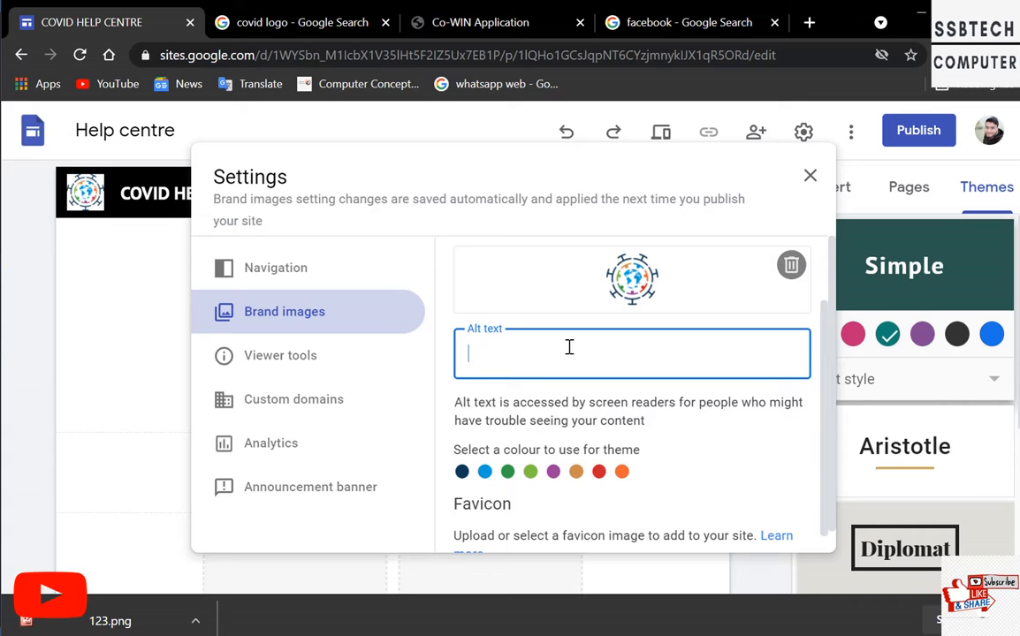
{"action": "type", "text": "BE AT HOME"}
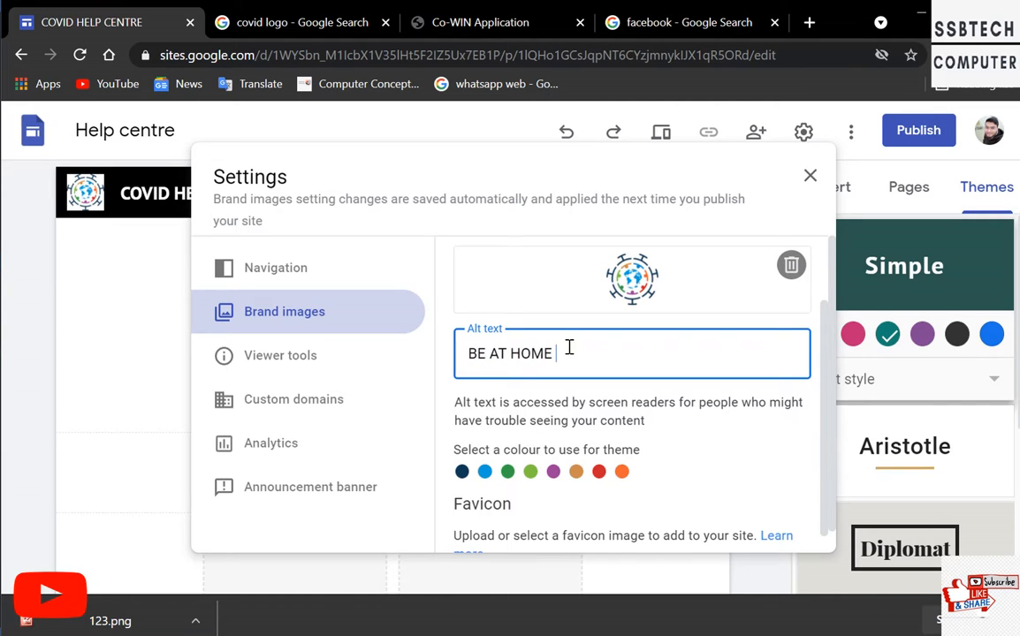
{"action": "type", "text": " N SAFE"}
{"action": "scroll", "coordinate": [632, 408], "scroll_direction": "down", "scroll_amount": 1}
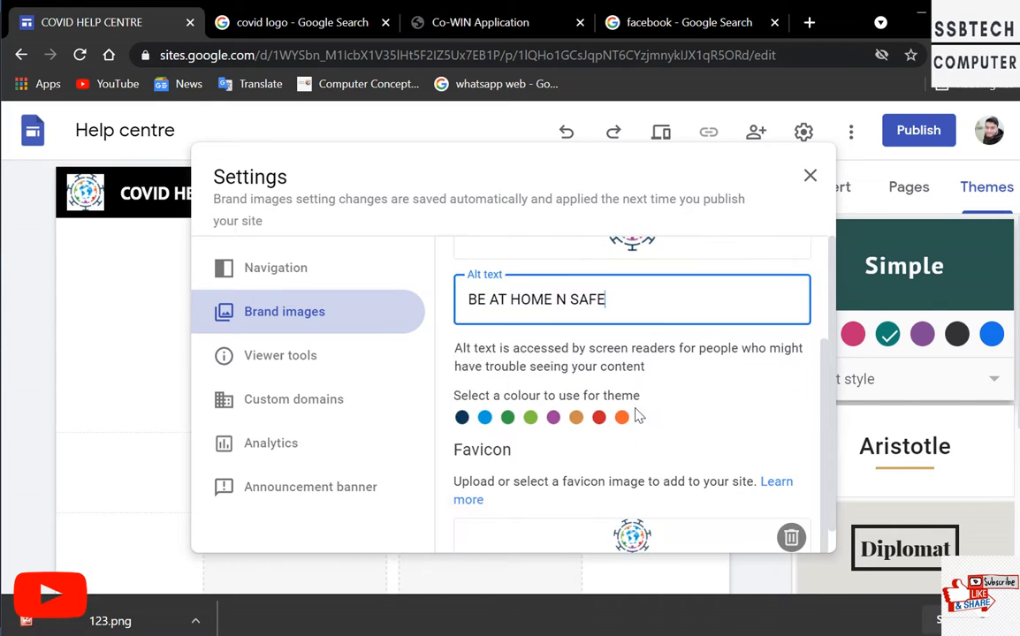
{"action": "scroll", "coordinate": [639, 417], "scroll_direction": "down", "scroll_amount": 1}
- Review the viewer tools, custom domains and analytics settings, including the Google Analytics tracking ID field
{"action": "left_click", "coordinate": [303, 339]}
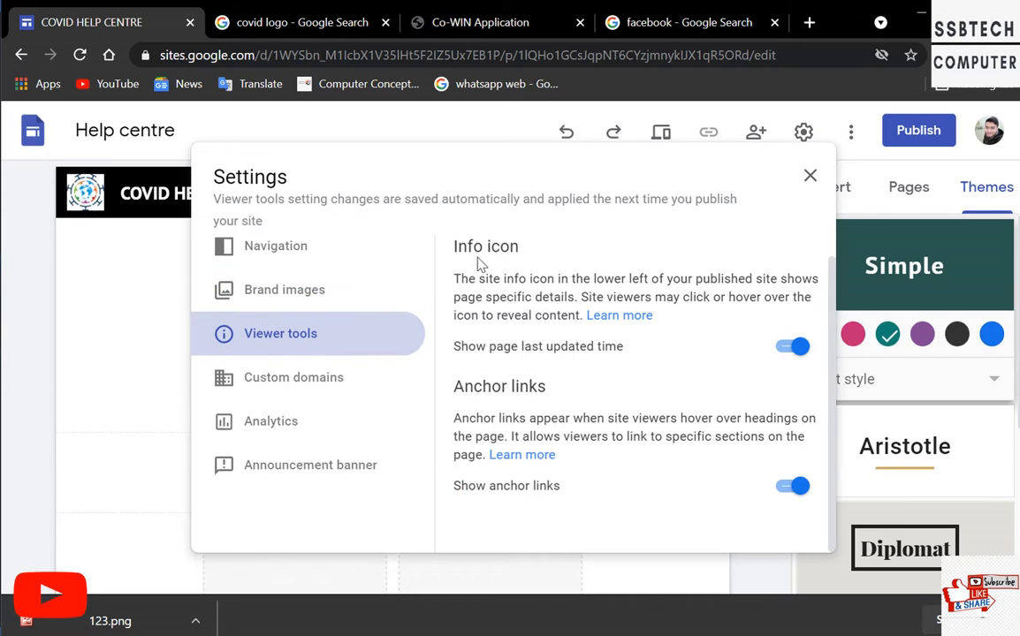
{"action": "triple_click", "coordinate": [465, 245]}
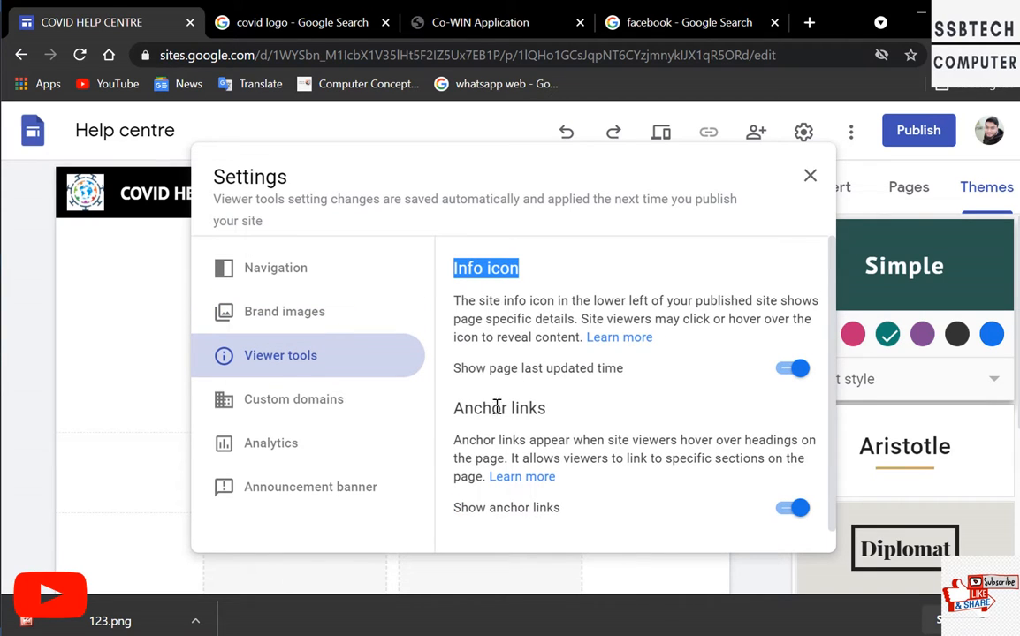
{"action": "scroll", "coordinate": [497, 406], "scroll_direction": "down", "scroll_amount": 1}
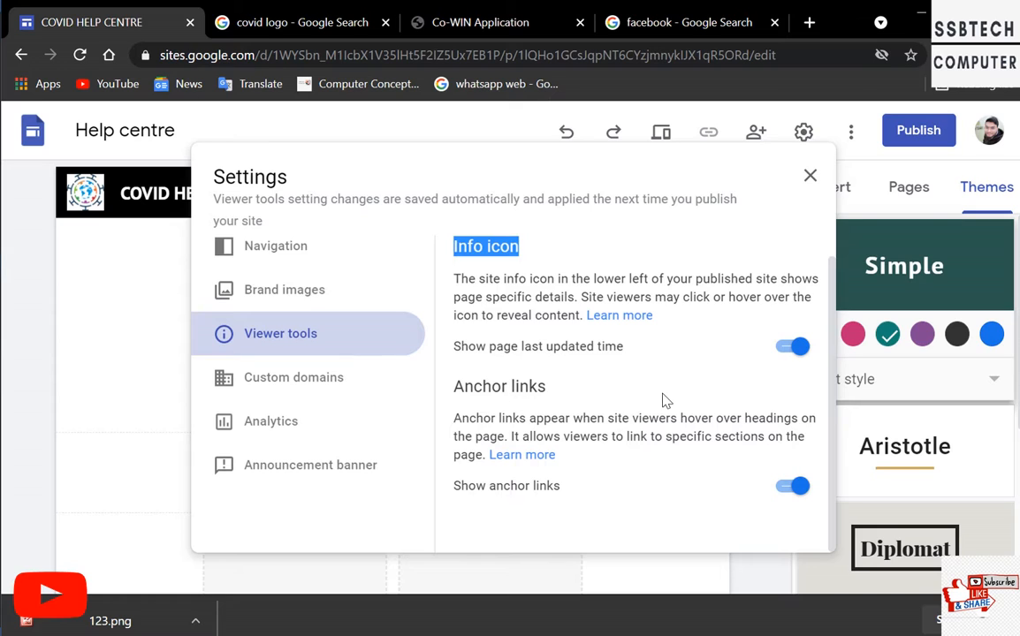
{"action": "left_click", "coordinate": [349, 394]}
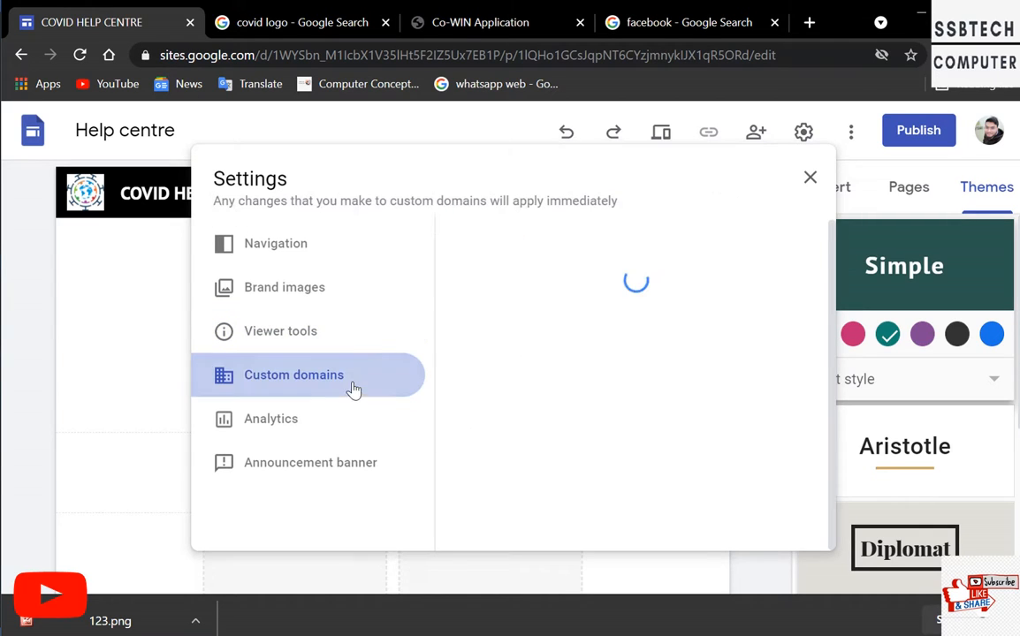
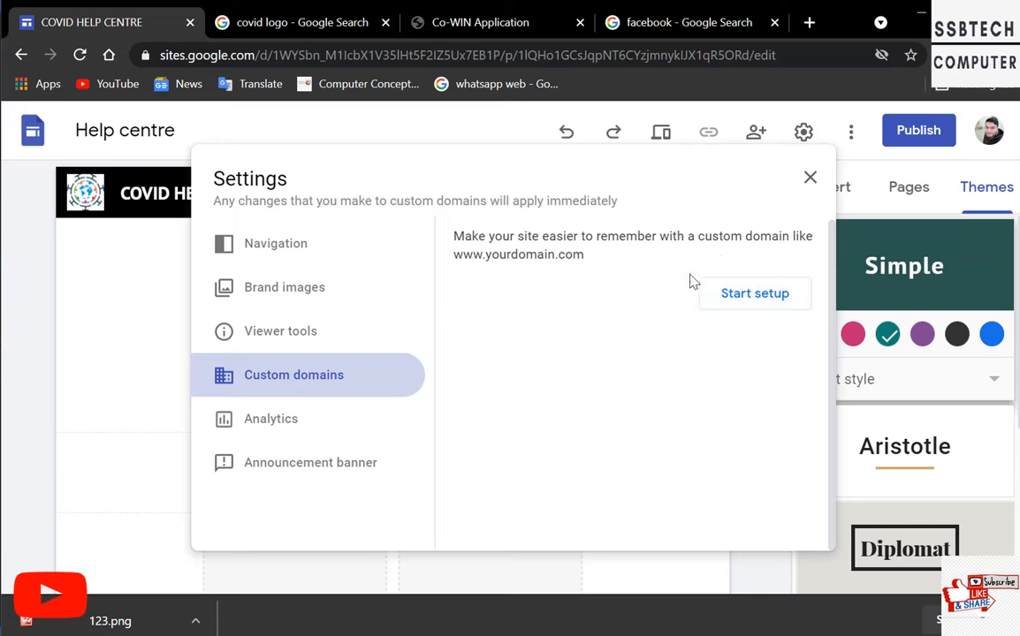
{"action": "left_click", "coordinate": [301, 431]}
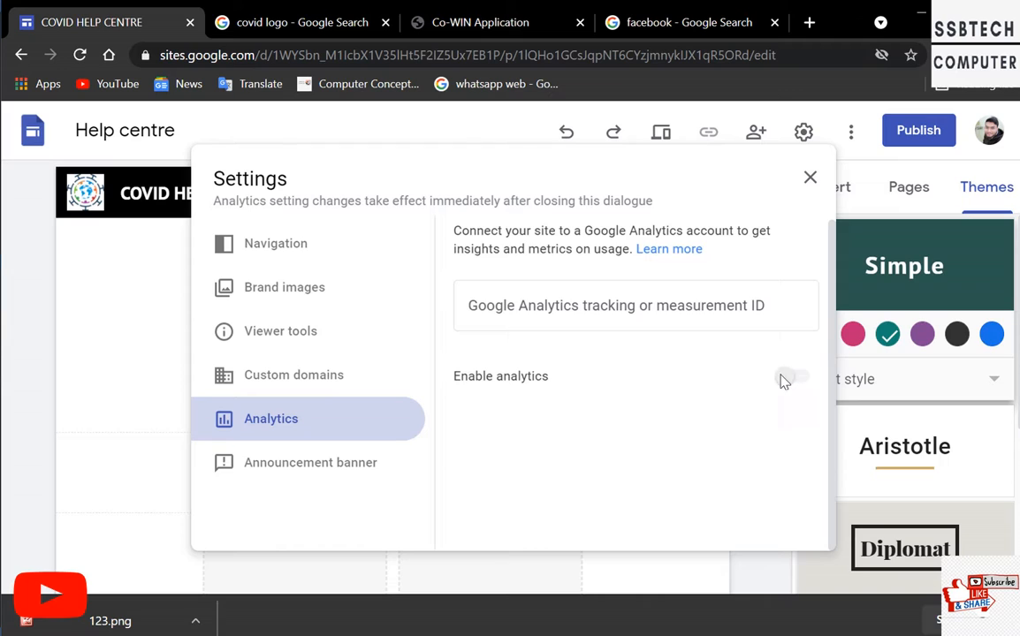
{"action": "left_click", "coordinate": [630, 318]}
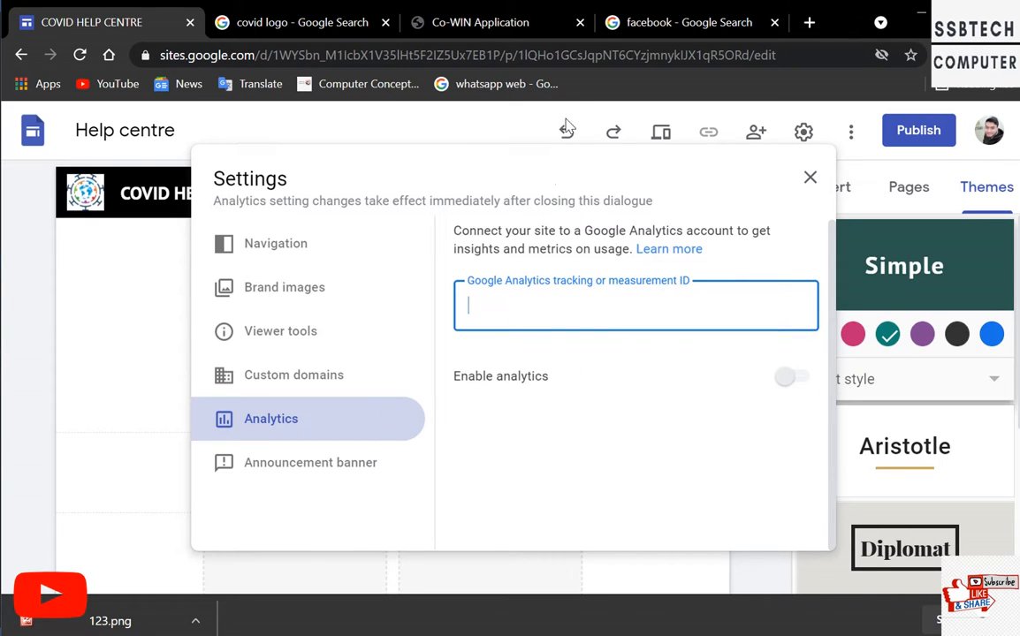
{"action": "left_click_drag", "start_coordinate": [630, 180], "coordinate": [640, 200]}
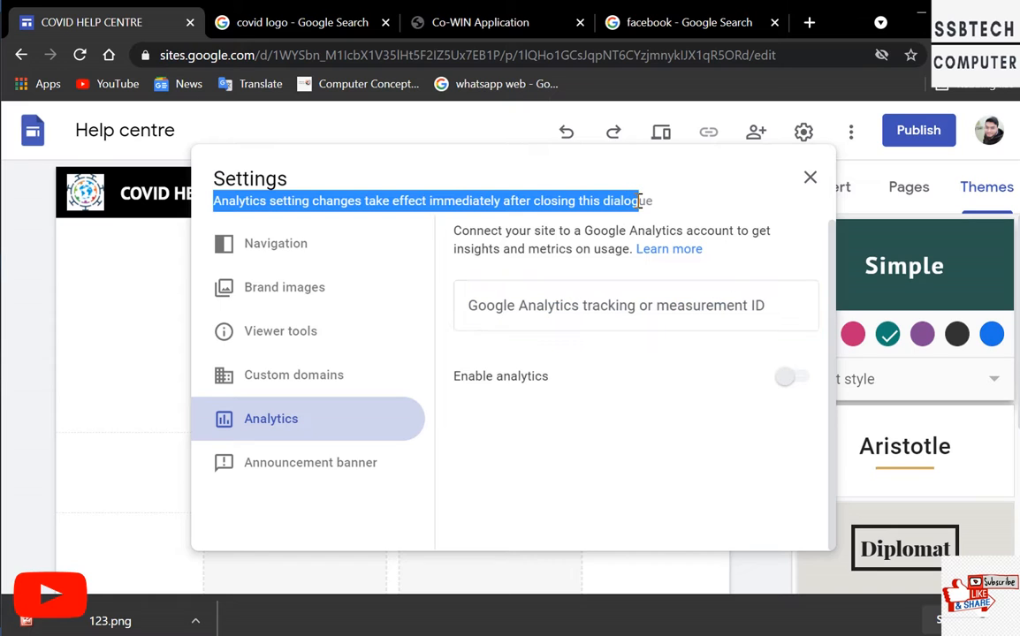
{"action": "left_click", "coordinate": [689, 312]}
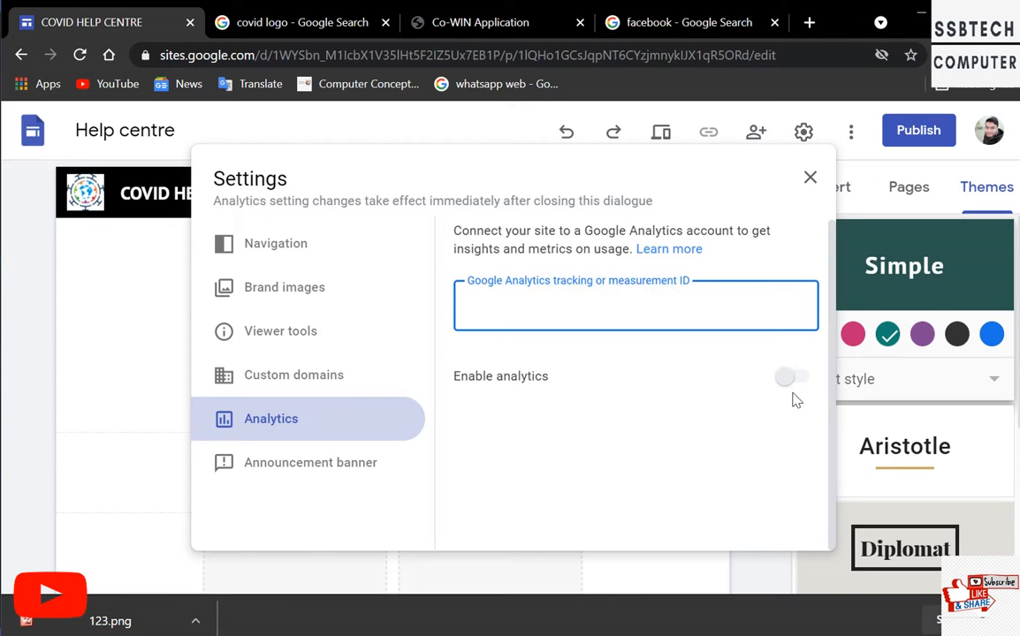
- Turn on the announcement banner in the site settings and set the banner colour to black
{"action": "left_click", "coordinate": [394, 473]}
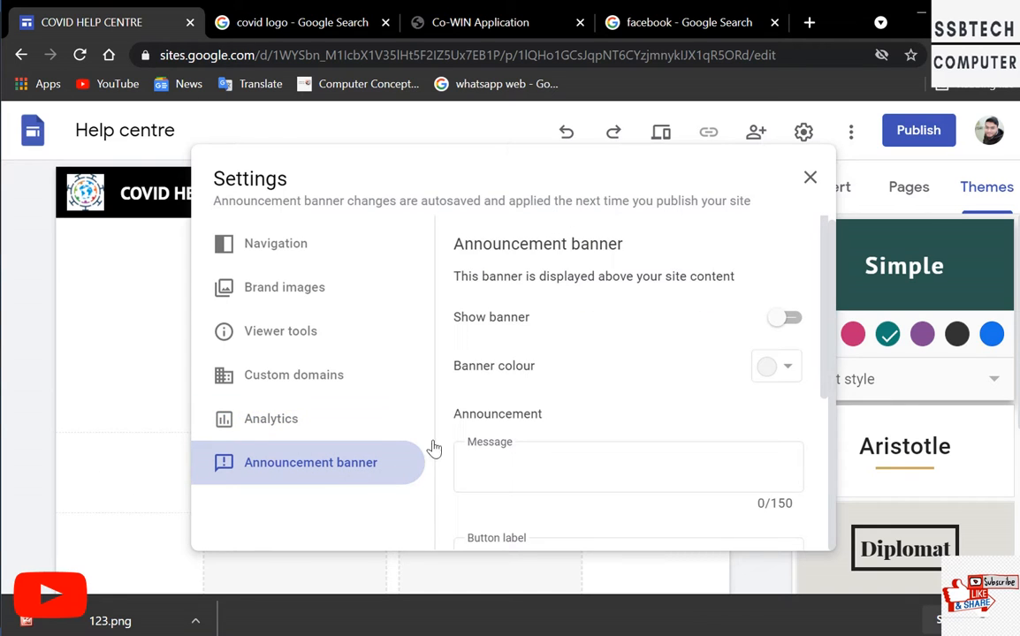
{"action": "left_click", "coordinate": [787, 320]}
{"action": "left_click", "coordinate": [790, 372]}
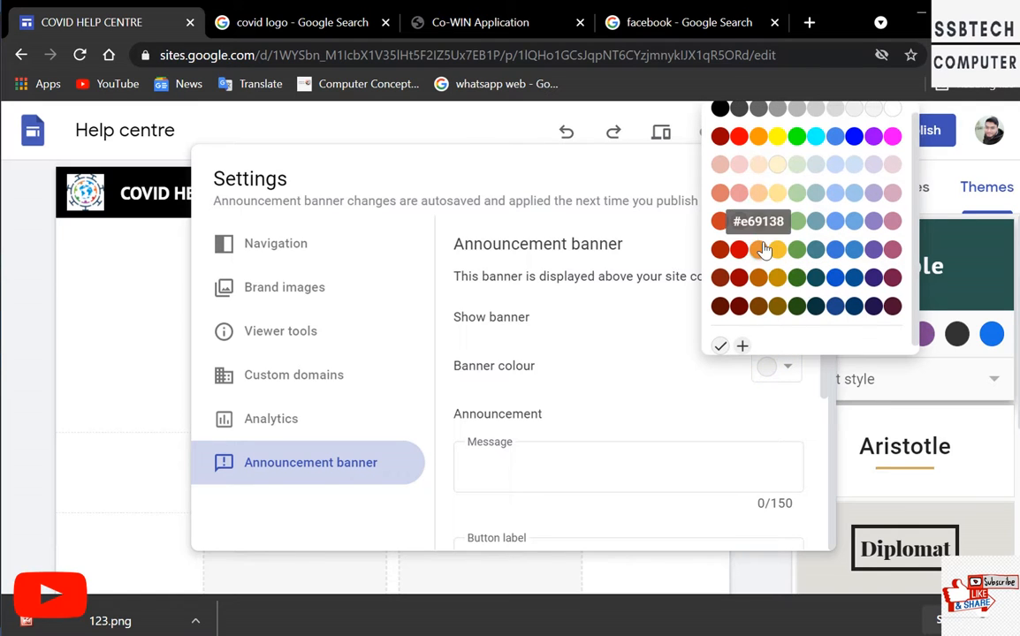
{"action": "scroll", "coordinate": [782, 206], "scroll_direction": "up", "scroll_amount": 1}
{"action": "left_click", "coordinate": [720, 120]}
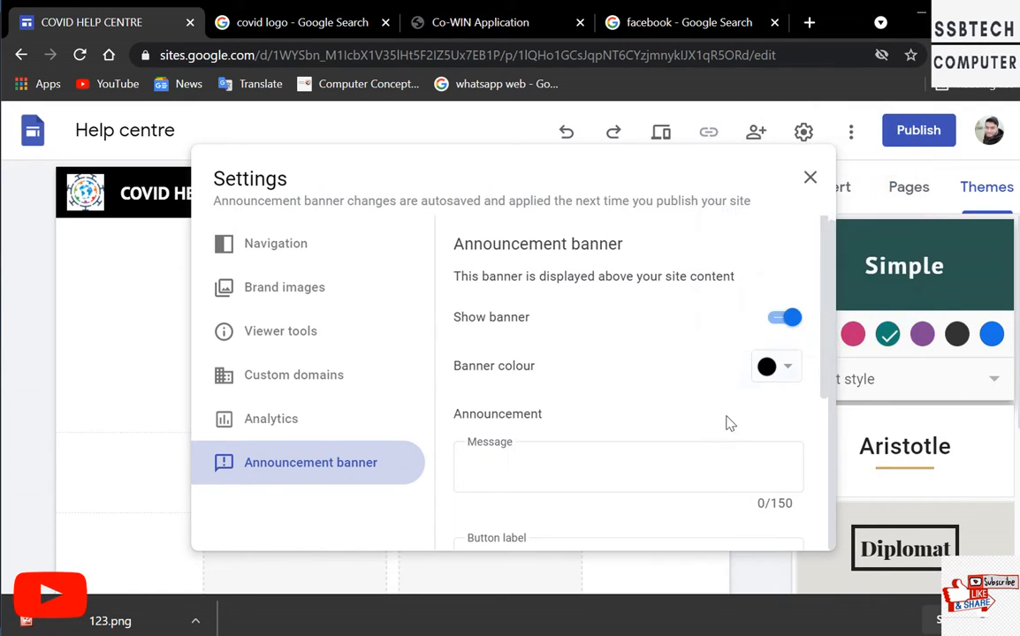
- Enter "BE MENTALY POSTIVE" as the announcement banner's message
{"action": "scroll", "coordinate": [537, 468], "scroll_direction": "down", "scroll_amount": 2}
{"action": "left_click", "coordinate": [525, 285]}
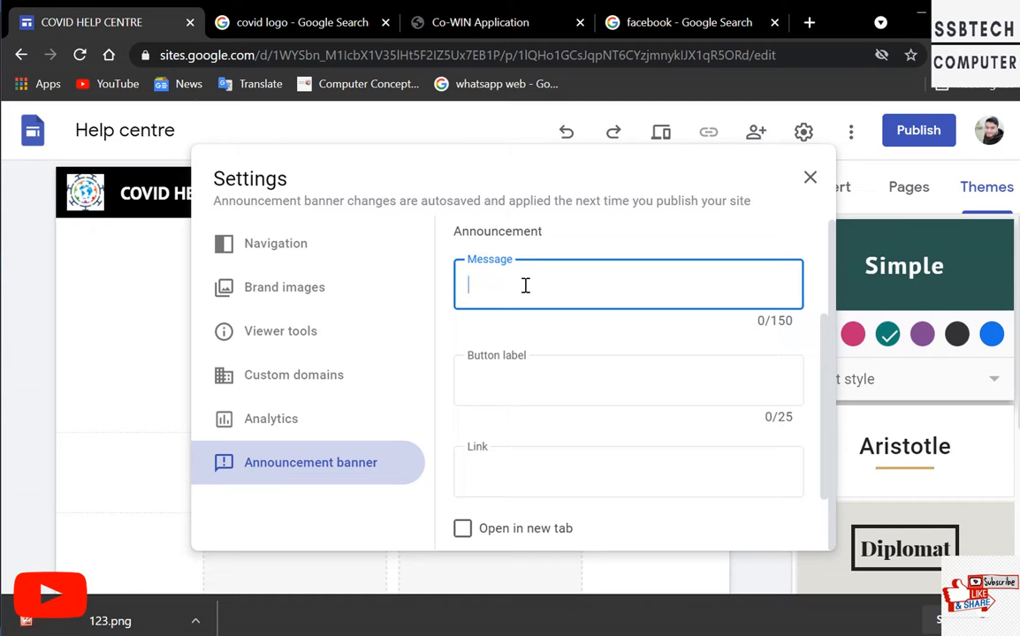
{"action": "type", "text": "BE MENTALY POSTIVE"}
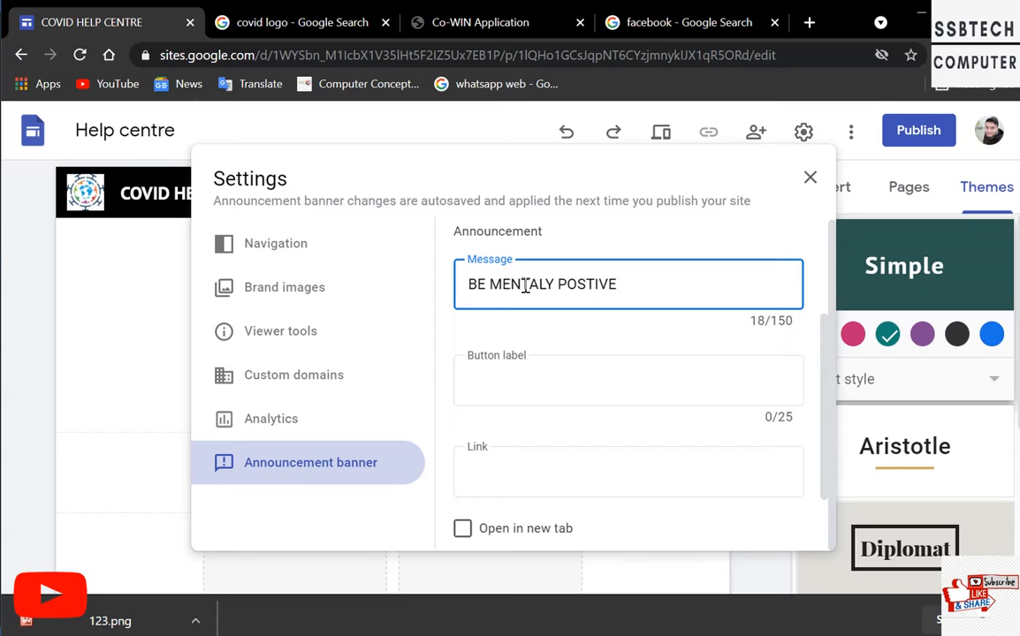
- Give the banner a button labelled "COVID" that links to the Home page and opens in a new tab, and close the settings
{"action": "left_click", "coordinate": [519, 386]}
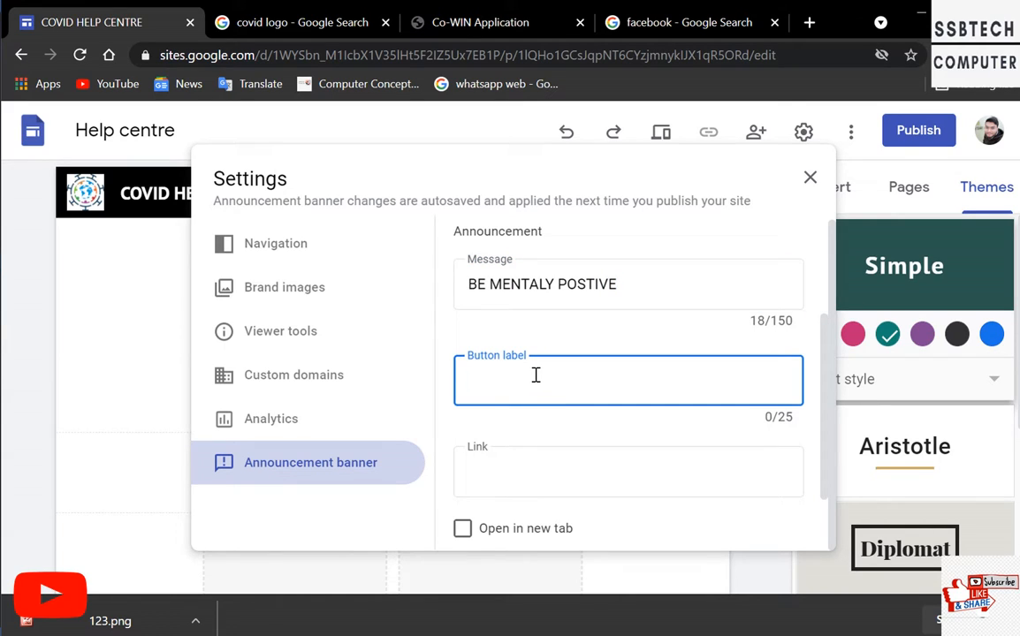
{"action": "type", "text": "COVID"}
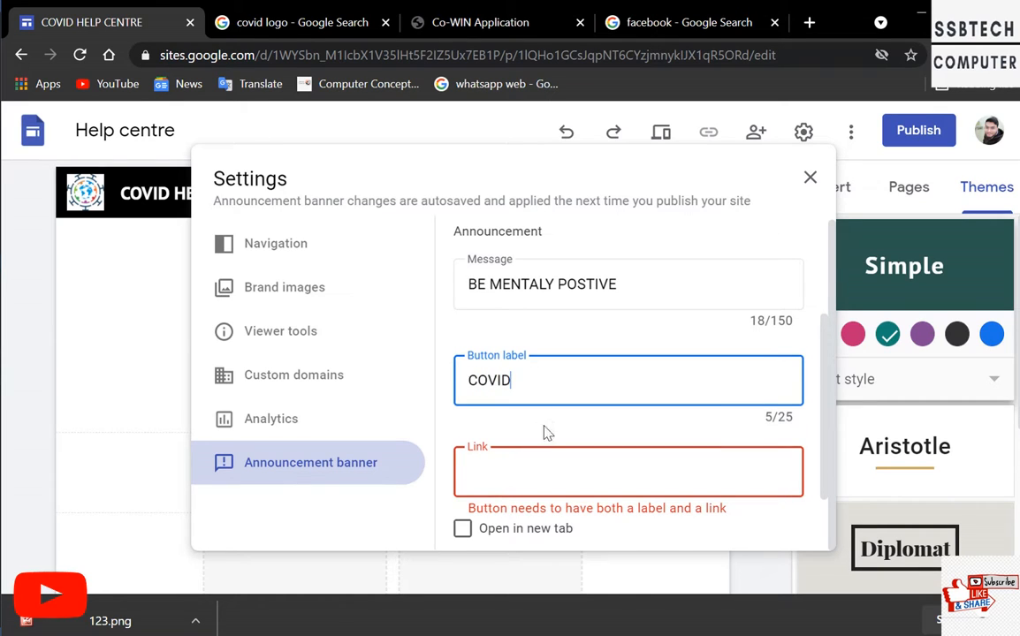
{"action": "scroll", "coordinate": [536, 376], "scroll_direction": "down", "scroll_amount": 1}
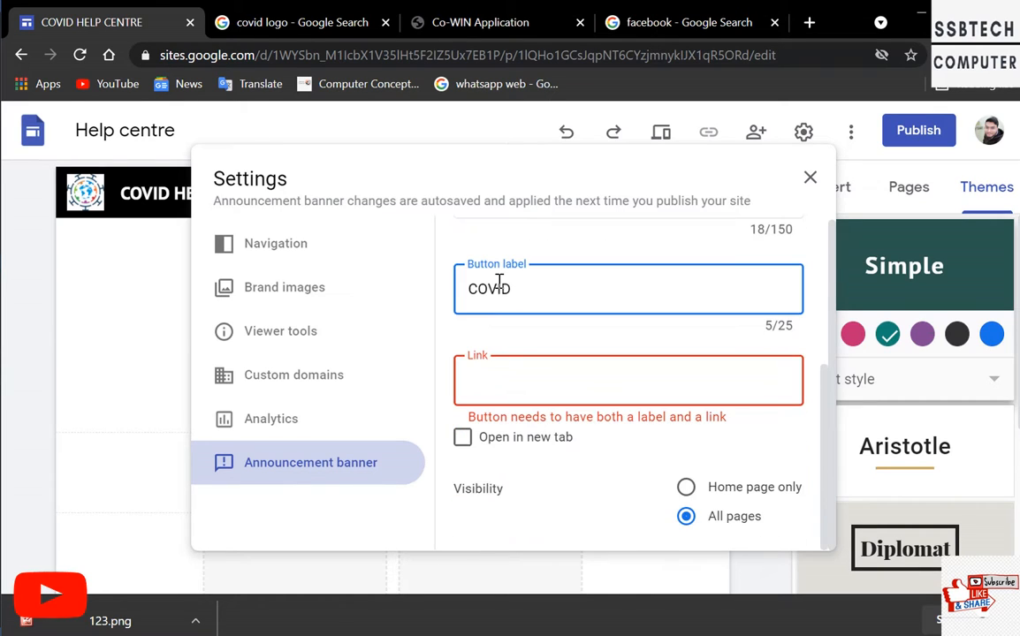
{"action": "left_click", "coordinate": [519, 378]}
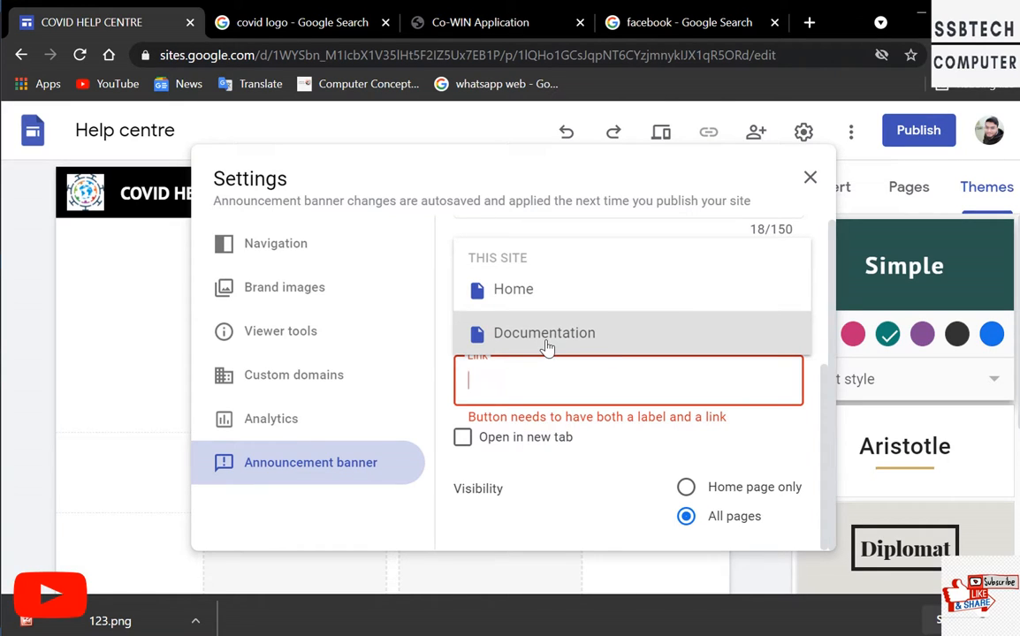
{"action": "left_click", "coordinate": [547, 305]}
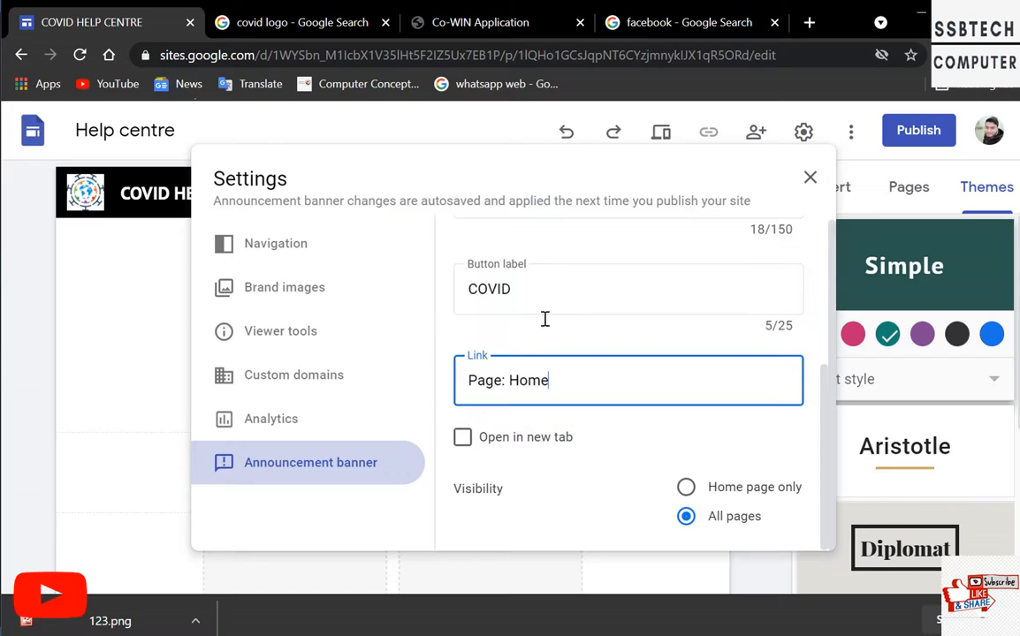
{"action": "left_click", "coordinate": [463, 439]}
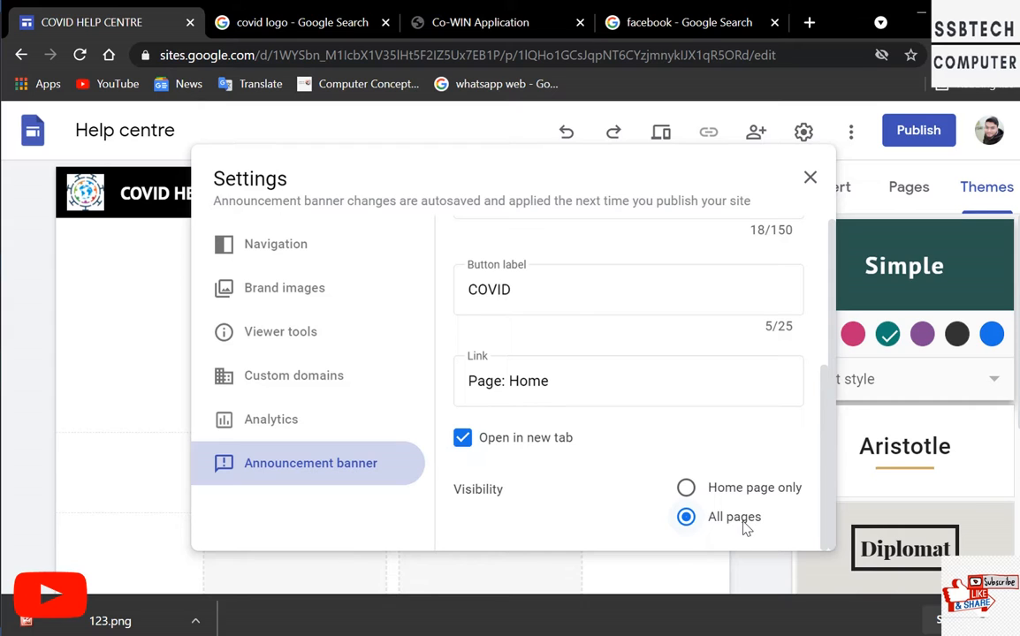
{"action": "left_click", "coordinate": [812, 178]}
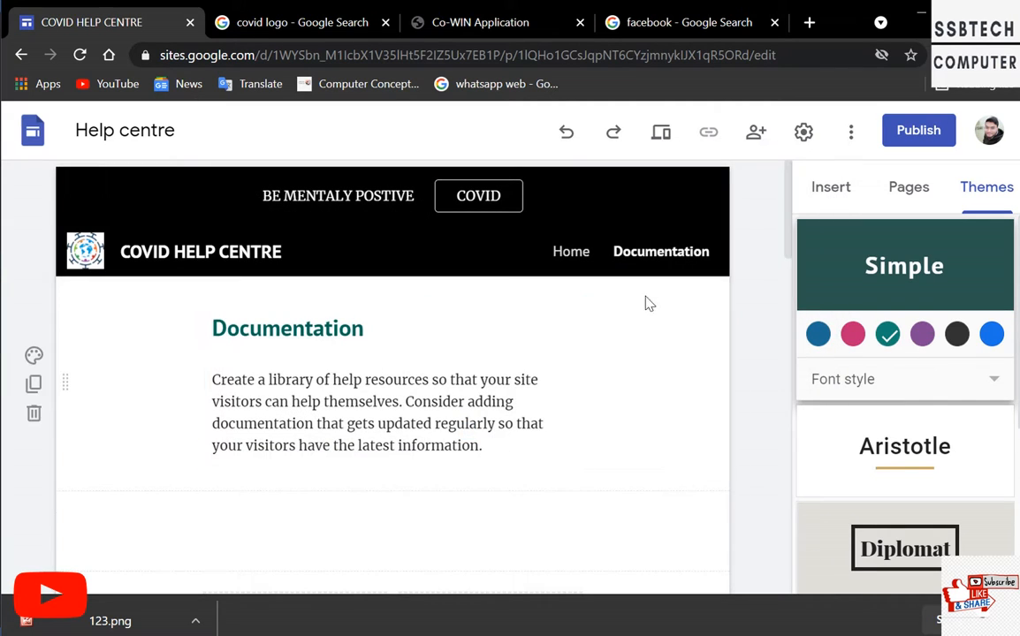
- Look through the Documentation page and preview it with its banner at phone and large-screen sizes, and exit the preview
{"action": "scroll", "coordinate": [567, 346], "scroll_direction": "down", "scroll_amount": 8}
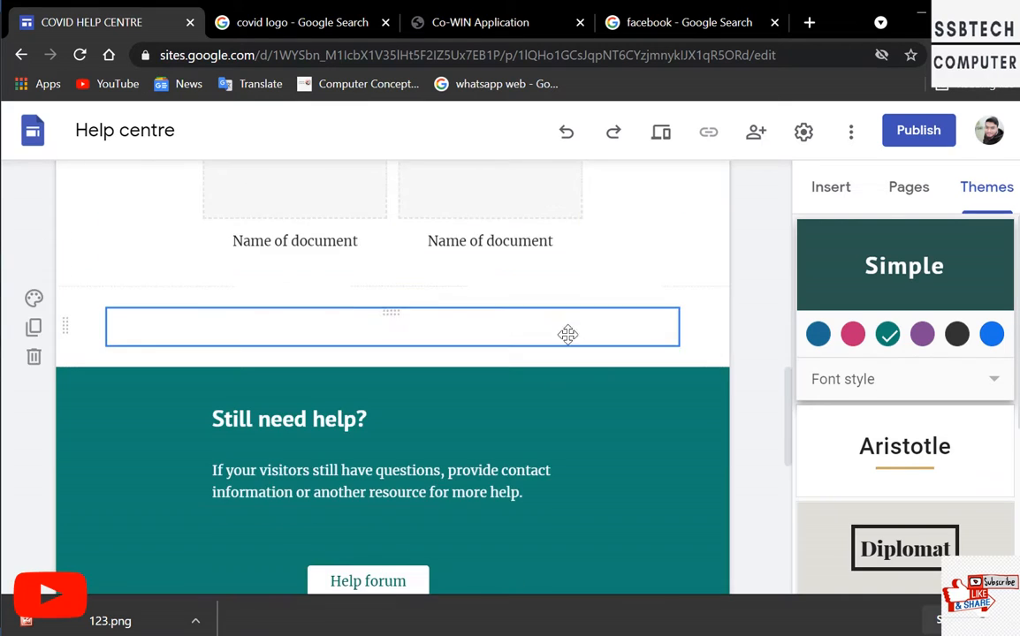
{"action": "scroll", "coordinate": [568, 334], "scroll_direction": "down", "scroll_amount": 4}
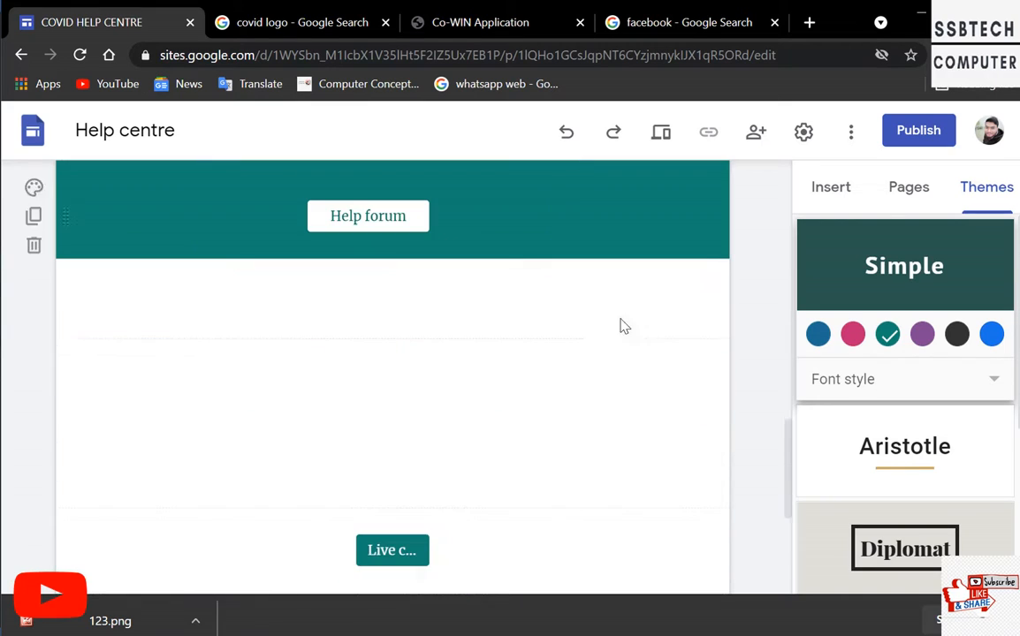
{"action": "left_click", "coordinate": [665, 148]}
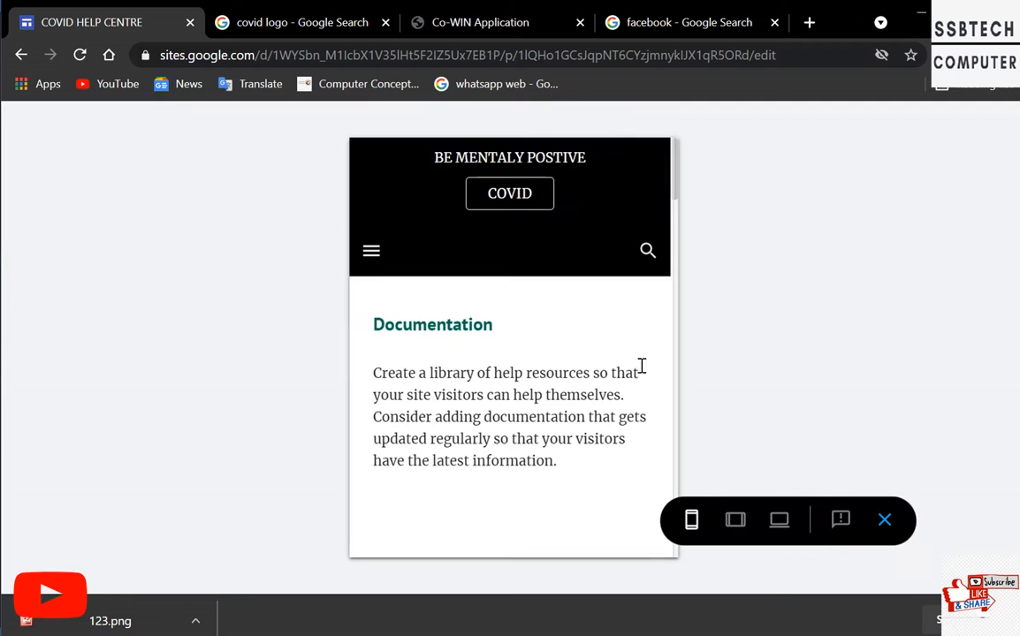
{"action": "left_click", "coordinate": [777, 524]}
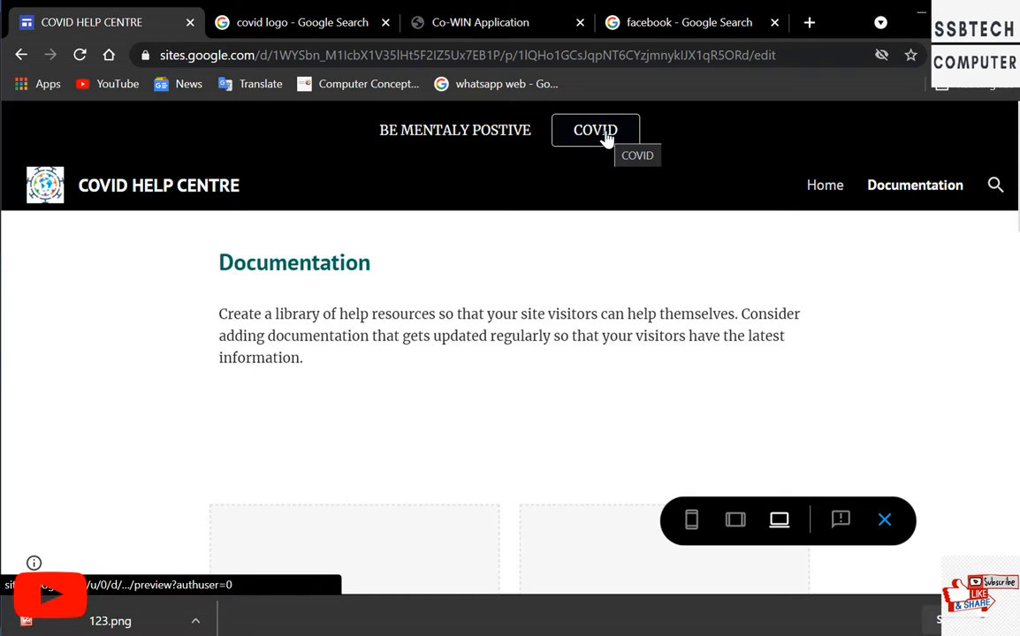
{"action": "scroll", "coordinate": [652, 247], "scroll_direction": "down", "scroll_amount": 5}
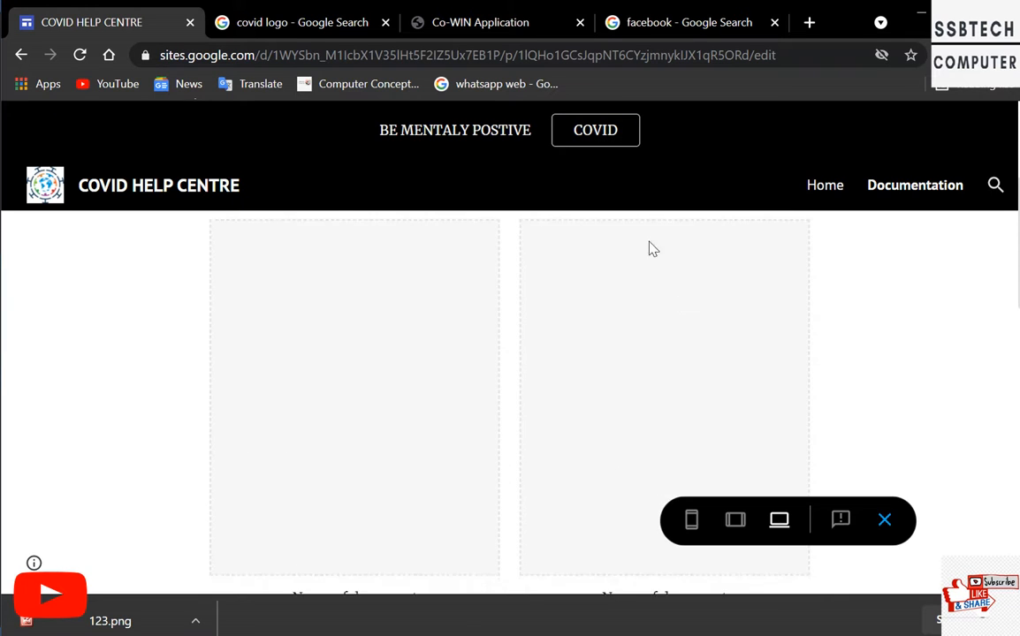
{"action": "scroll", "coordinate": [540, 346], "scroll_direction": "down", "scroll_amount": 5}
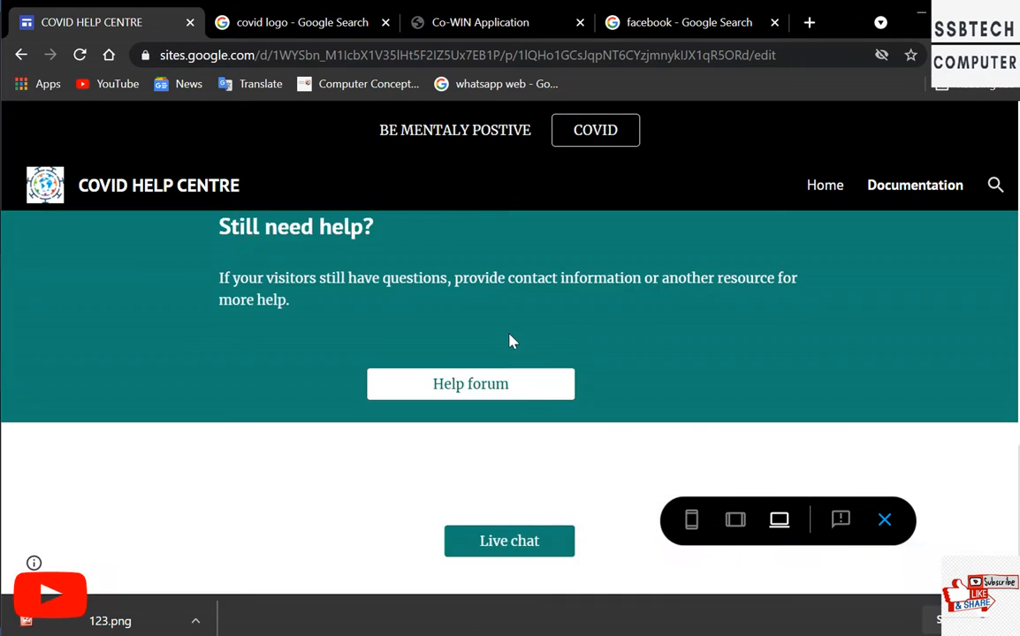
{"action": "scroll", "coordinate": [471, 395], "scroll_direction": "down", "scroll_amount": 2}
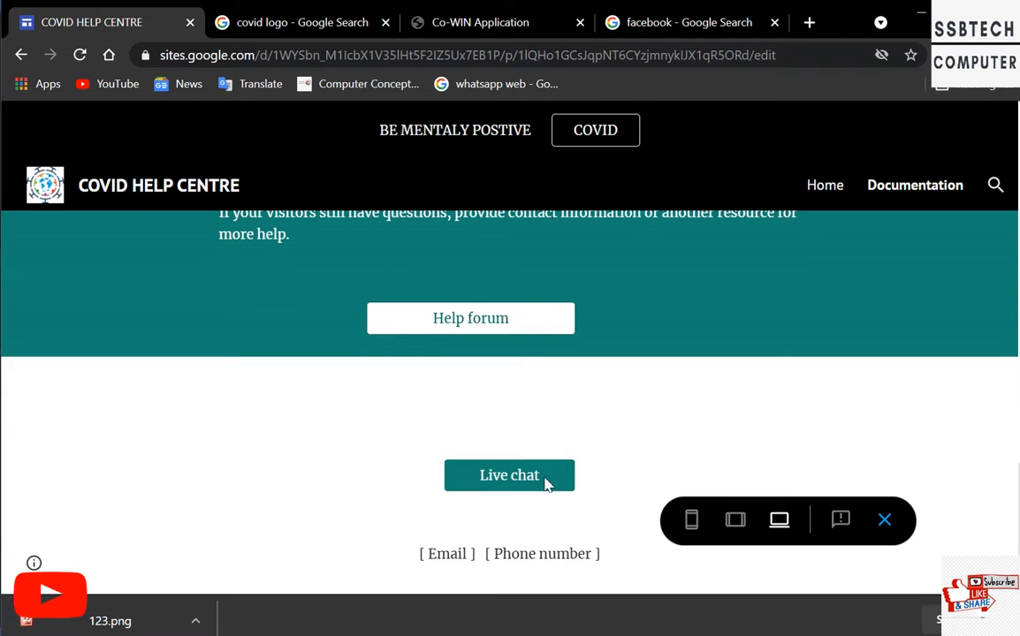
{"action": "scroll", "coordinate": [510, 416], "scroll_direction": "up", "scroll_amount": 3}
{"action": "scroll", "coordinate": [508, 411], "scroll_direction": "up", "scroll_amount": 5}
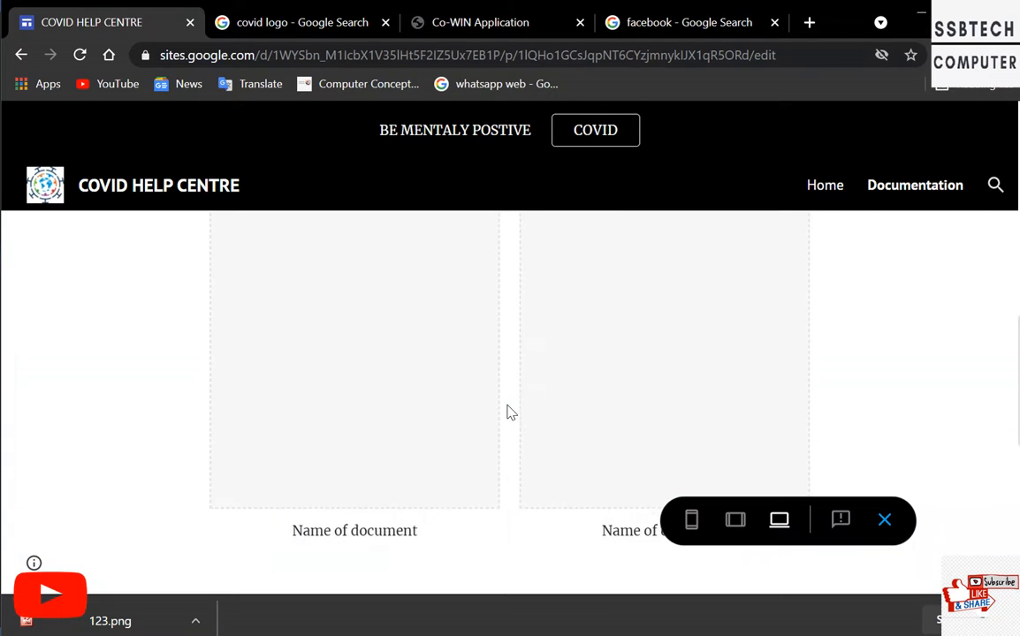
{"action": "left_click", "coordinate": [886, 524]}
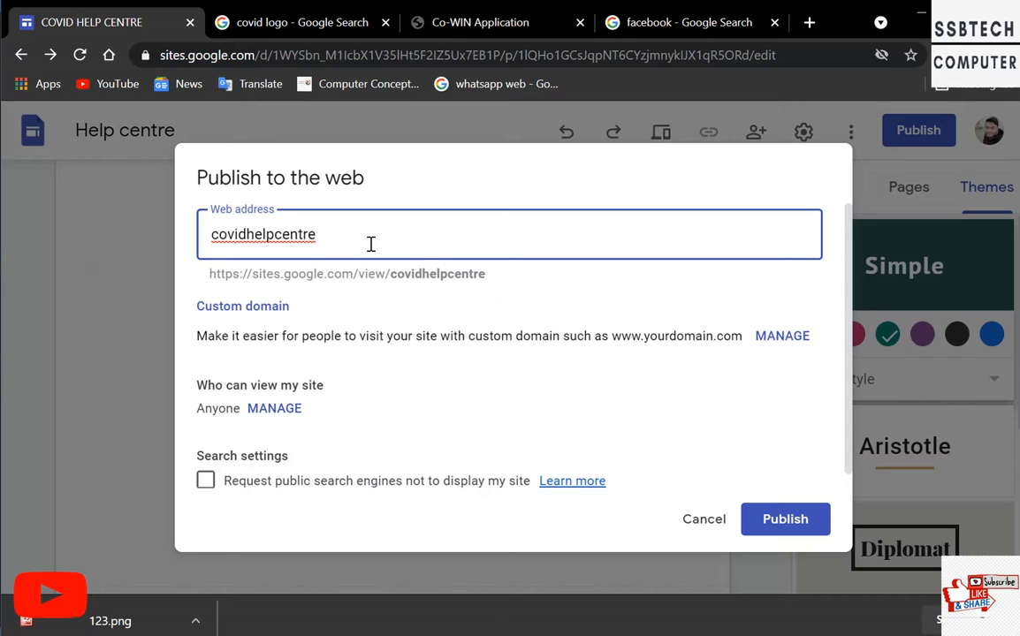
- Examine the web address covidhelpcentre and the parts of the full site URL in the publishing settings
{"action": "left_click_drag", "start_coordinate": [363, 239], "coordinate": [210, 253]}
{"action": "left_click", "coordinate": [423, 255]}
{"action": "left_click_drag", "start_coordinate": [218, 234], "coordinate": [364, 232]}
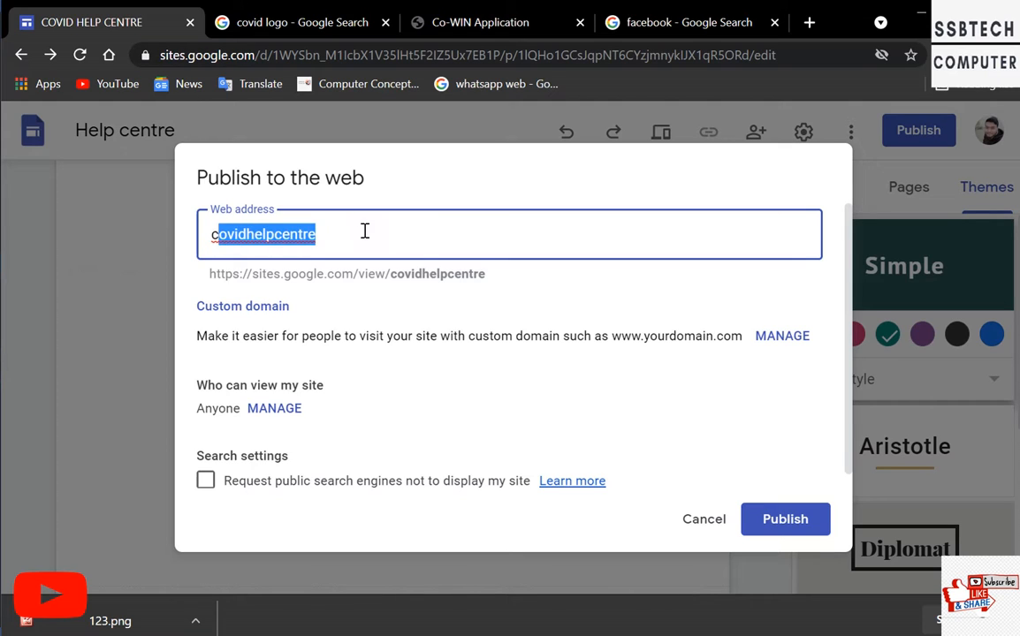
{"action": "left_click", "coordinate": [363, 233]}
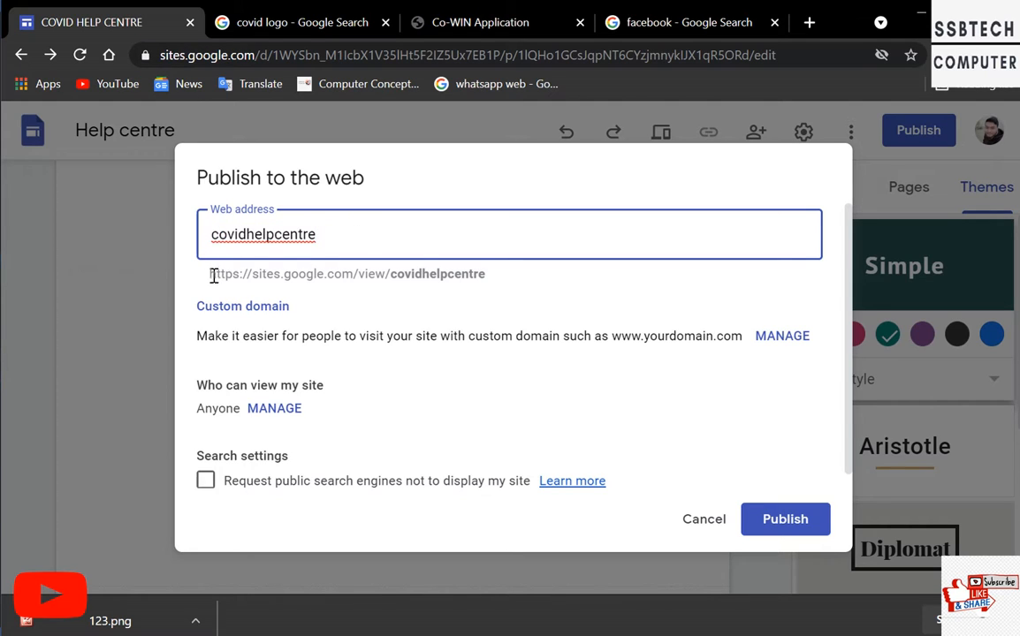
{"action": "left_click_drag", "start_coordinate": [389, 274], "coordinate": [210, 276]}
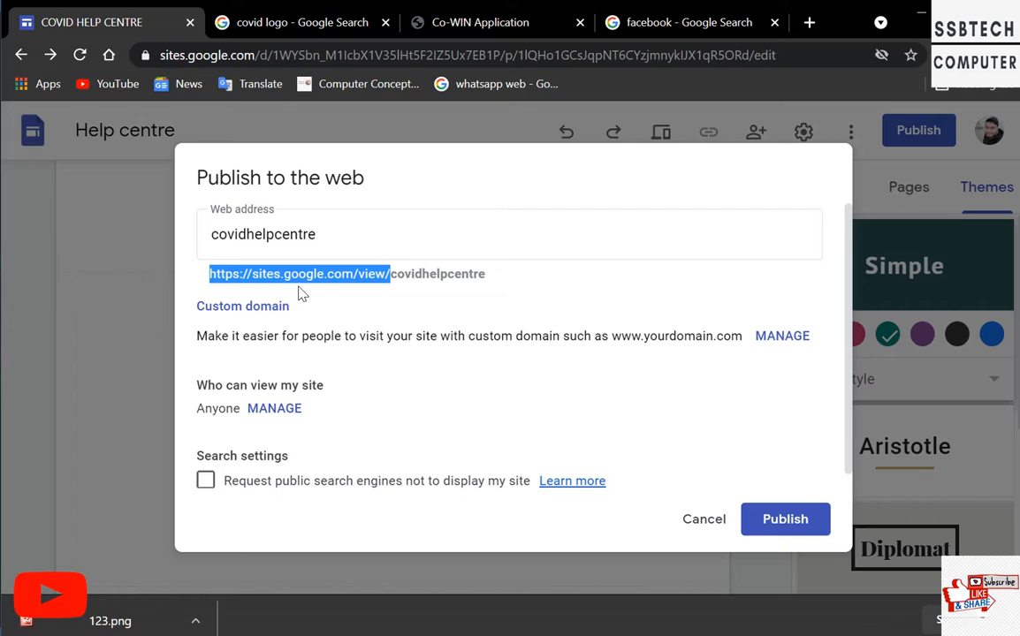
{"action": "left_click", "coordinate": [250, 276]}
{"action": "left_click_drag", "start_coordinate": [253, 275], "coordinate": [354, 275]}
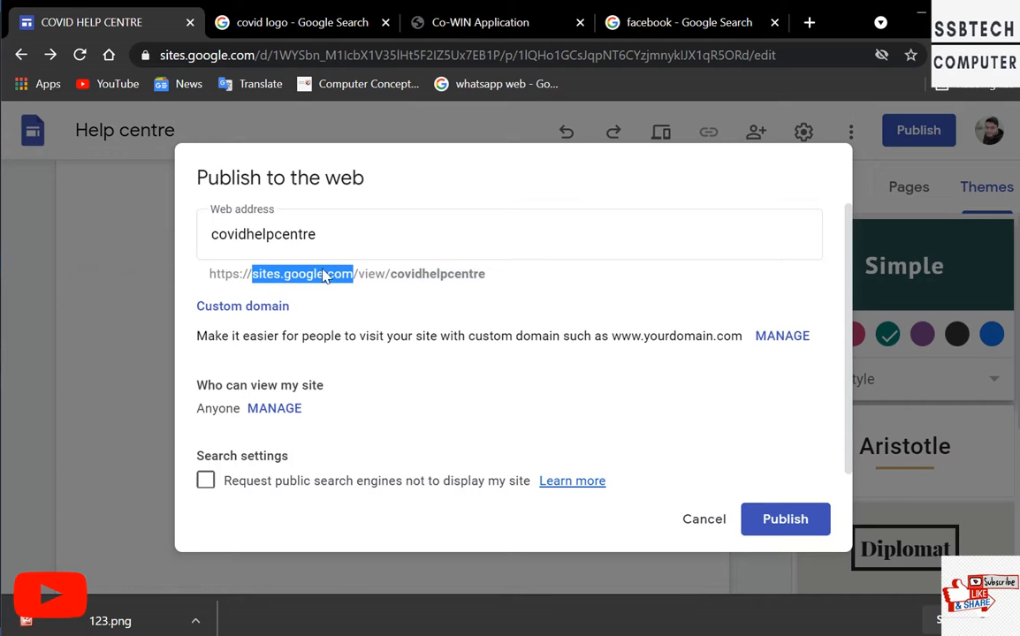
{"action": "left_click", "coordinate": [391, 274]}
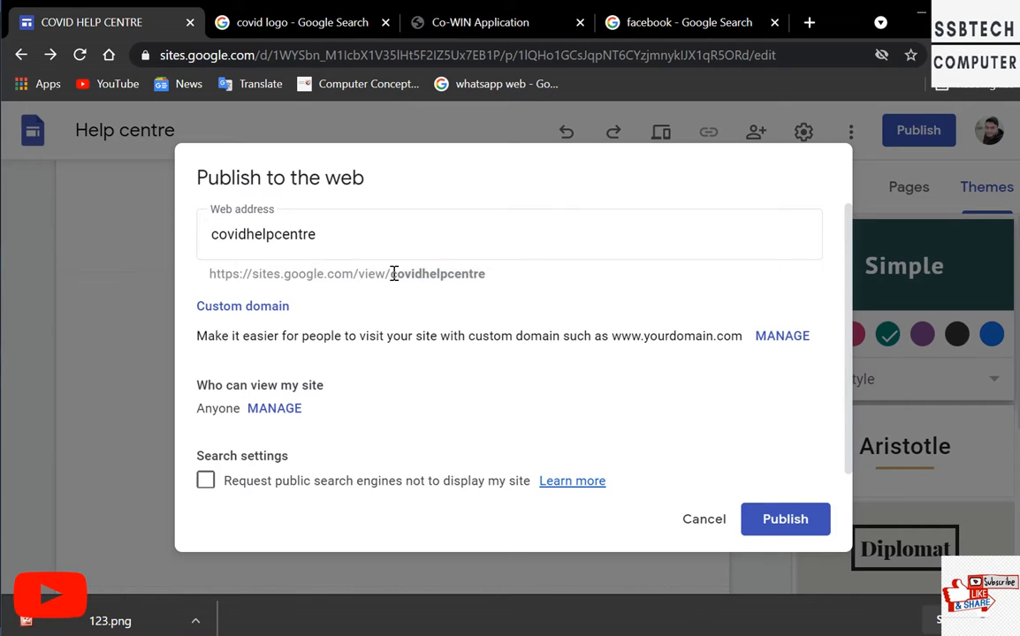
{"action": "double_click", "coordinate": [483, 273]}
{"action": "left_click", "coordinate": [491, 278]}
{"action": "double_click", "coordinate": [482, 275]}
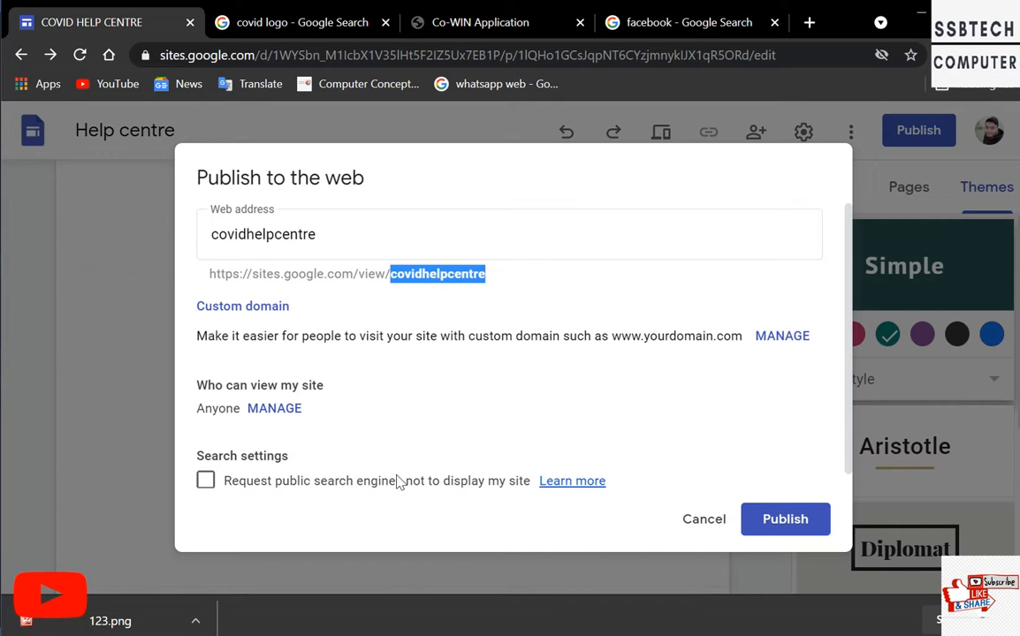
- Try the search setting that requests public search engines not to display the site, and clear it again
{"action": "scroll", "coordinate": [232, 485], "scroll_direction": "down", "scroll_amount": 1}
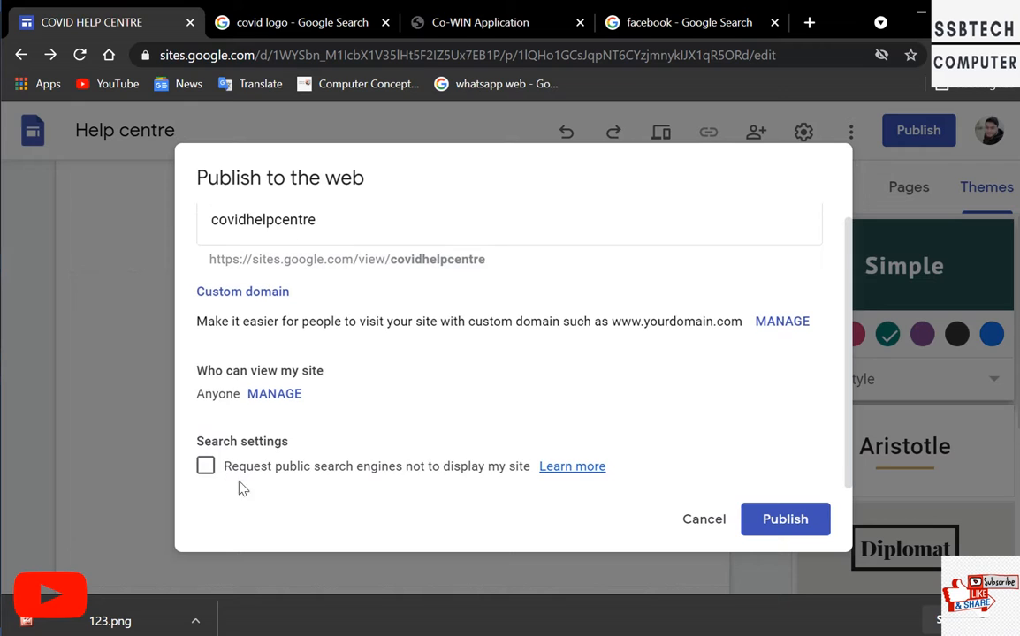
{"action": "left_click_drag", "start_coordinate": [326, 448], "coordinate": [535, 470]}
{"action": "left_click", "coordinate": [538, 489]}
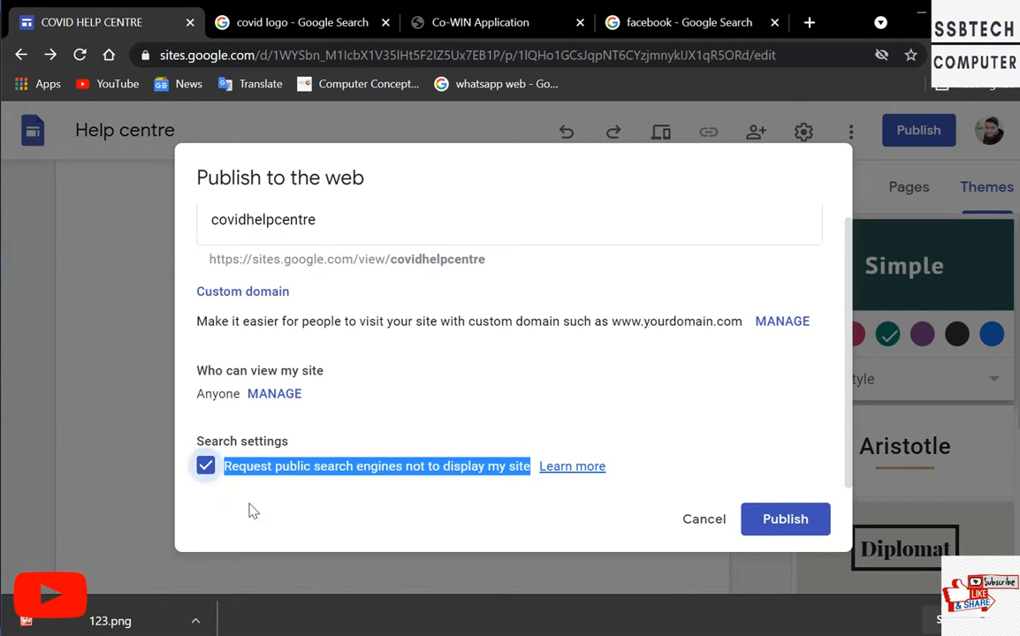
{"action": "left_click", "coordinate": [205, 467]}
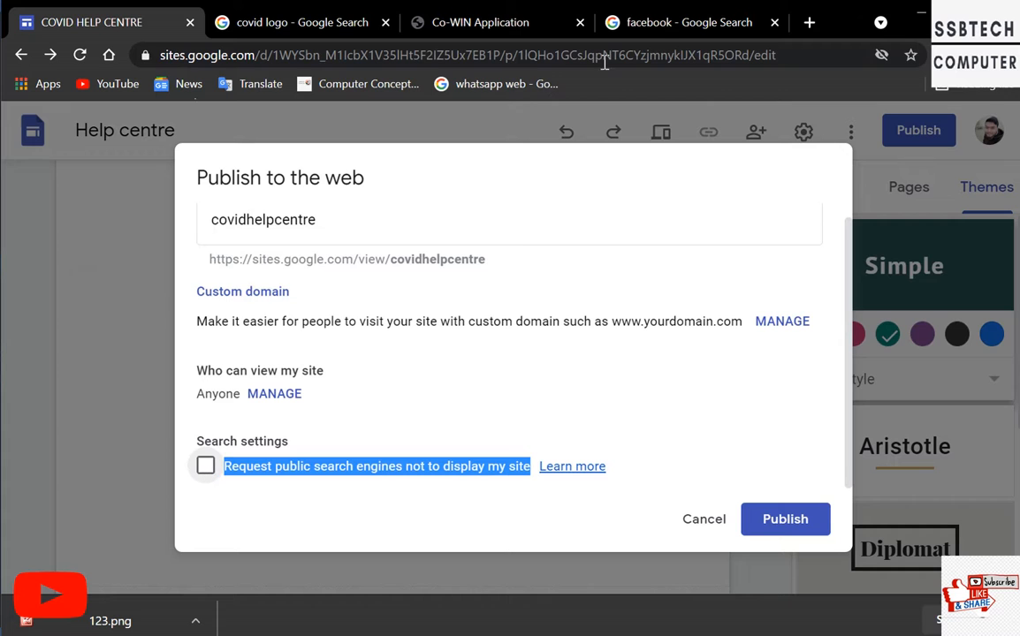
- Publish the site to the web under the covidhelpcentre address and bring up its published site link
{"action": "left_click", "coordinate": [786, 527]}
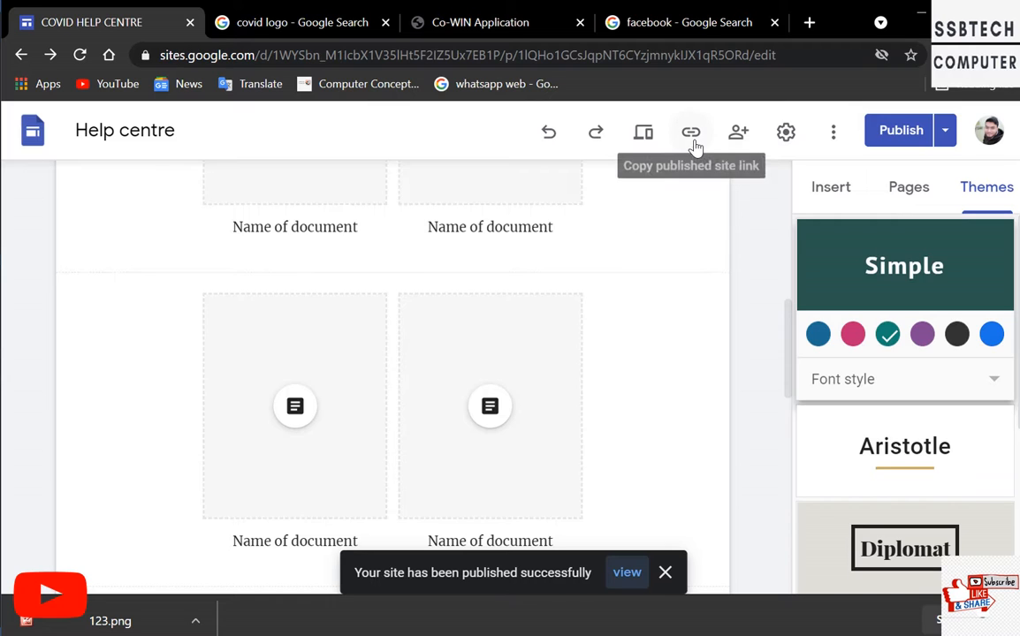
{"action": "left_click", "coordinate": [693, 134]}
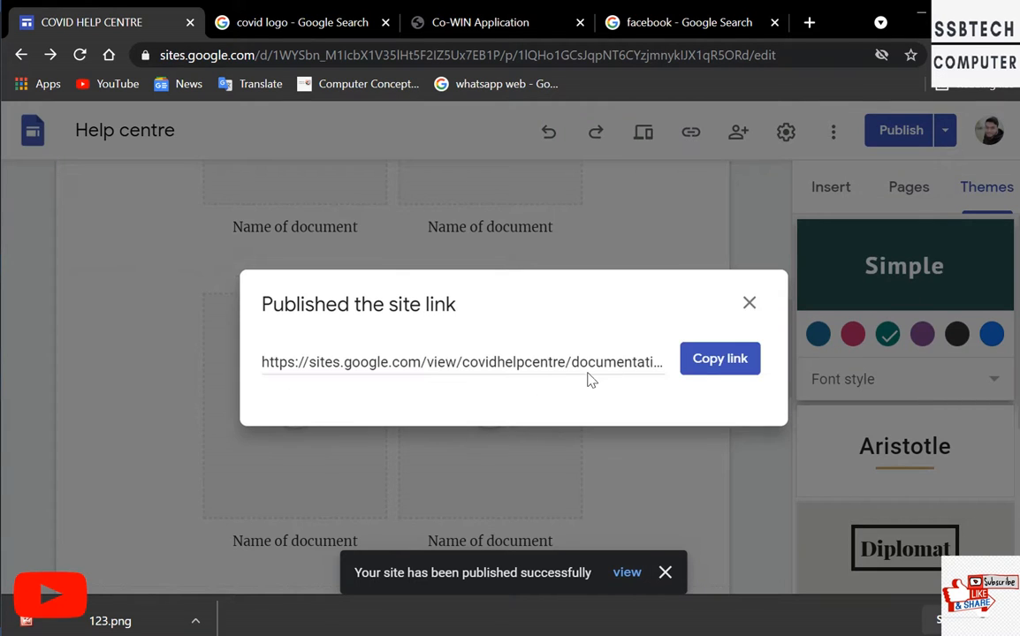
{"action": "left_click_drag", "start_coordinate": [470, 362], "coordinate": [574, 375]}
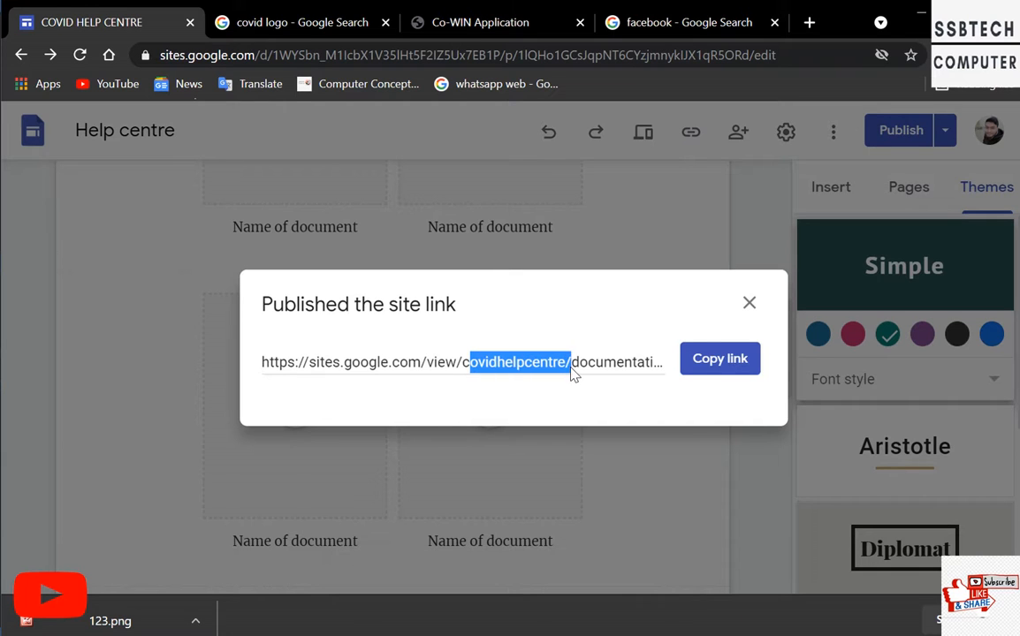
- Copy the published site link and close the site editor and all other open pages, leaving one new blank browser page
{"action": "triple_click", "coordinate": [608, 378]}
{"action": "left_click", "coordinate": [701, 367]}
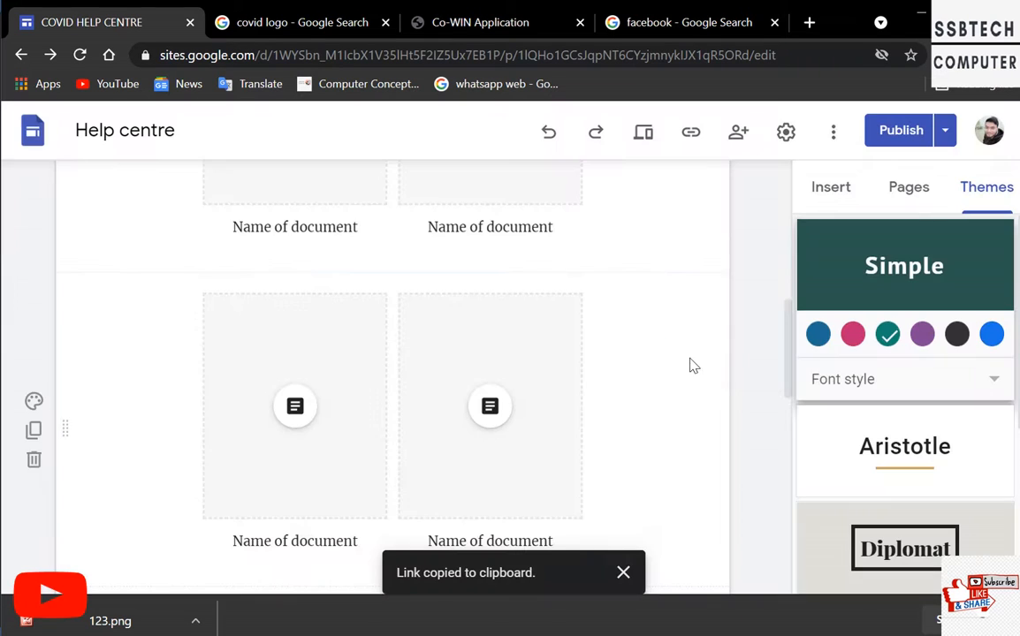
{"action": "left_click", "coordinate": [386, 23]}
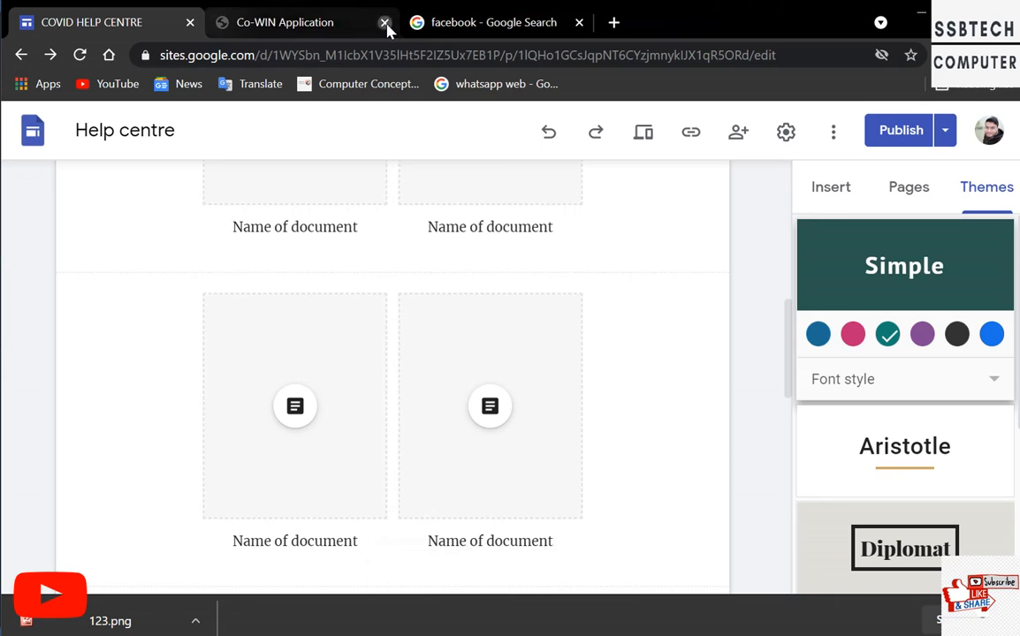
{"action": "left_click", "coordinate": [387, 23]}
{"action": "left_click", "coordinate": [387, 23]}
{"action": "left_click", "coordinate": [247, 22]}
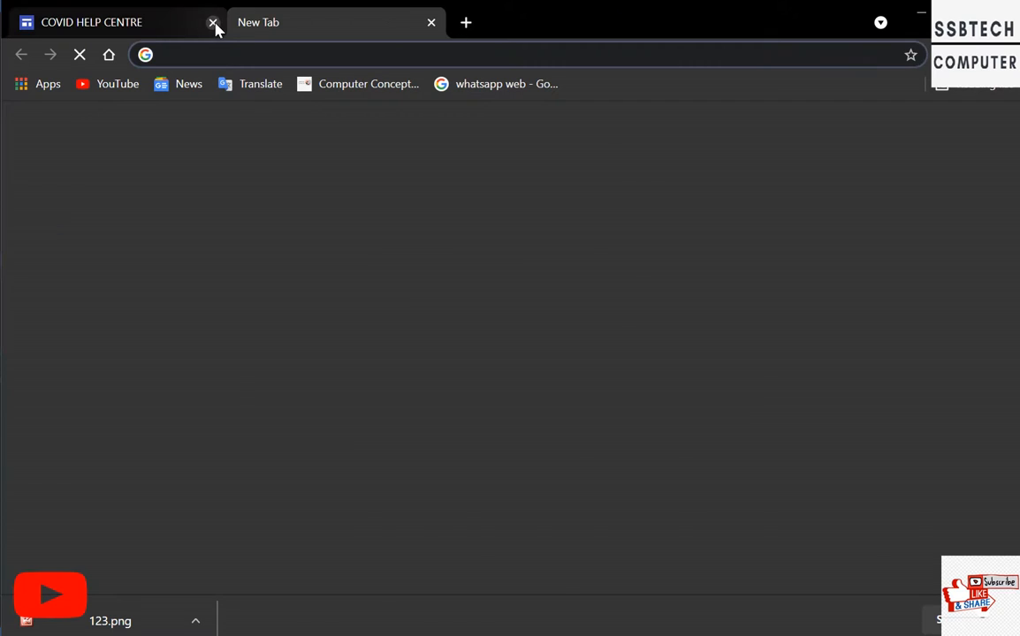
{"action": "left_click", "coordinate": [212, 22]}
- Open the published site from the copied link and look over its Documentation page
{"action": "left_click", "coordinate": [494, 403]}
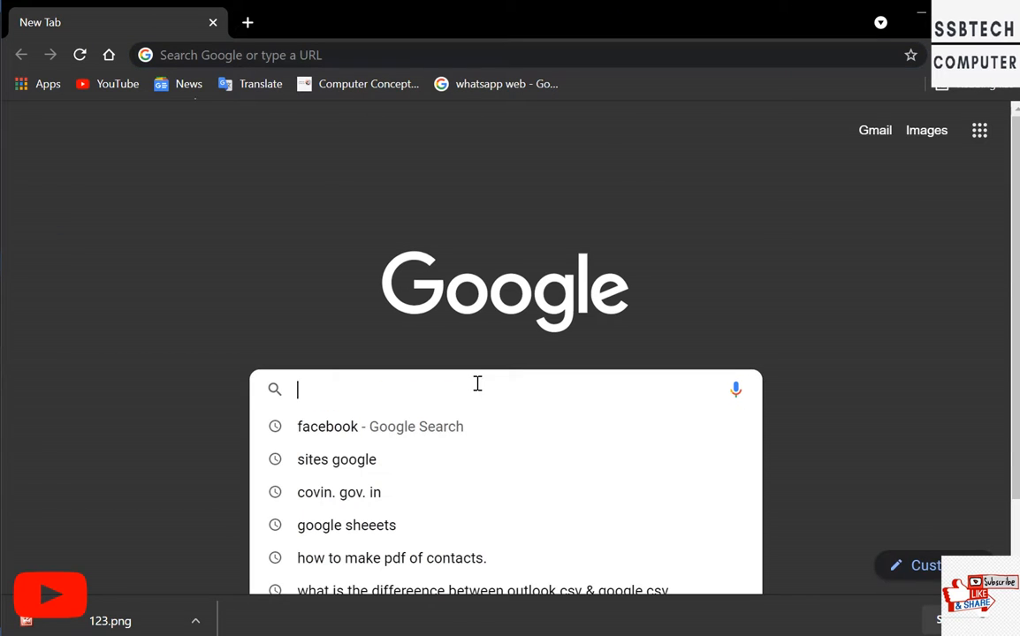
{"action": "key", "text": "ctrl+v"}
{"action": "key", "text": "Return"}
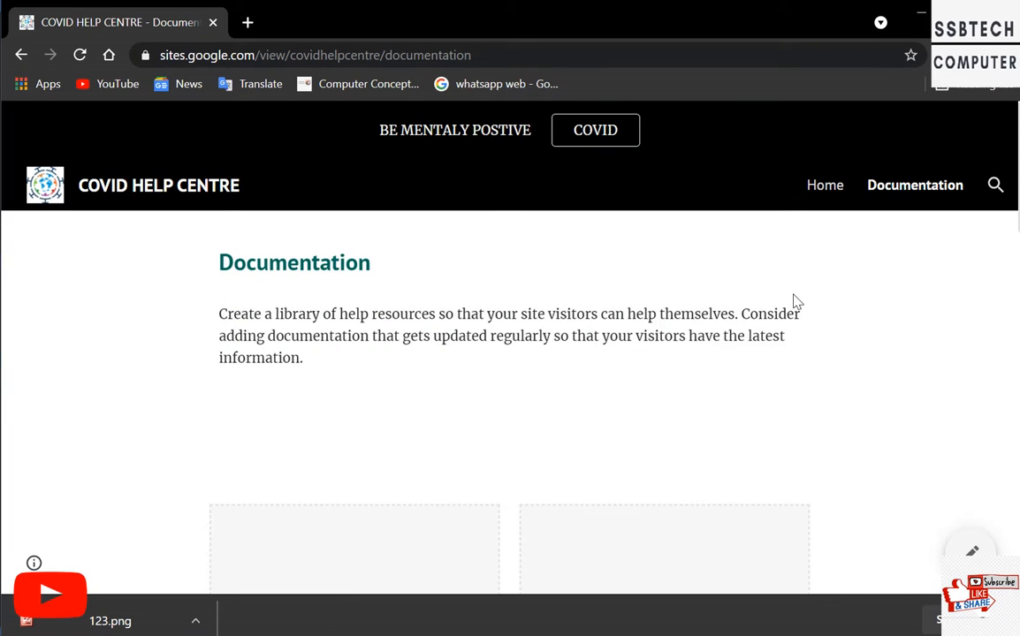
{"action": "scroll", "coordinate": [794, 305], "scroll_direction": "down", "scroll_amount": 4}
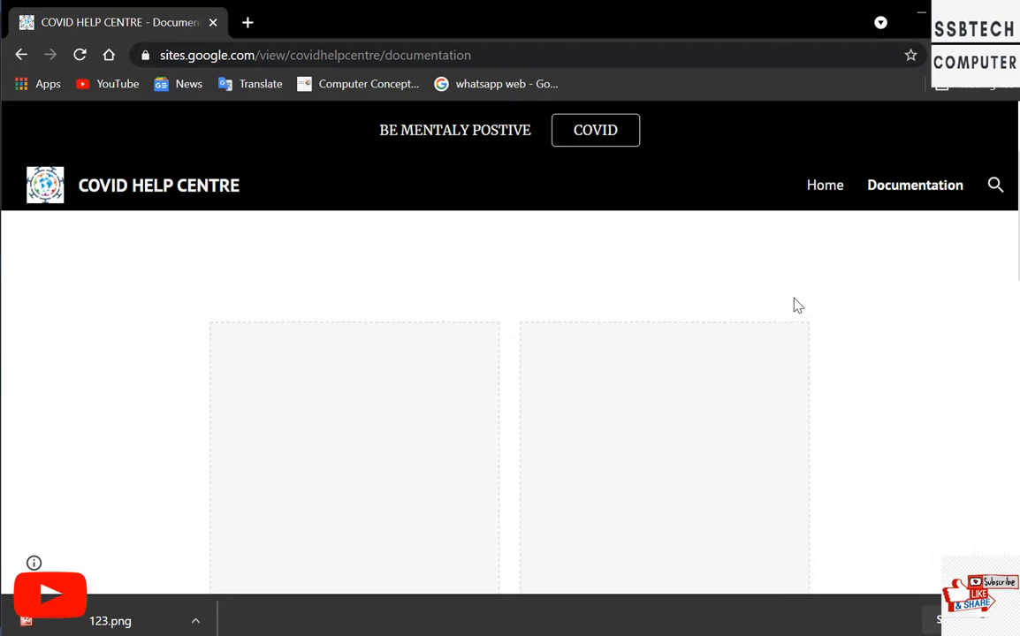
- Look through the published Home page from its BE SAFE banner down to the list of section links
{"action": "left_click", "coordinate": [819, 192]}
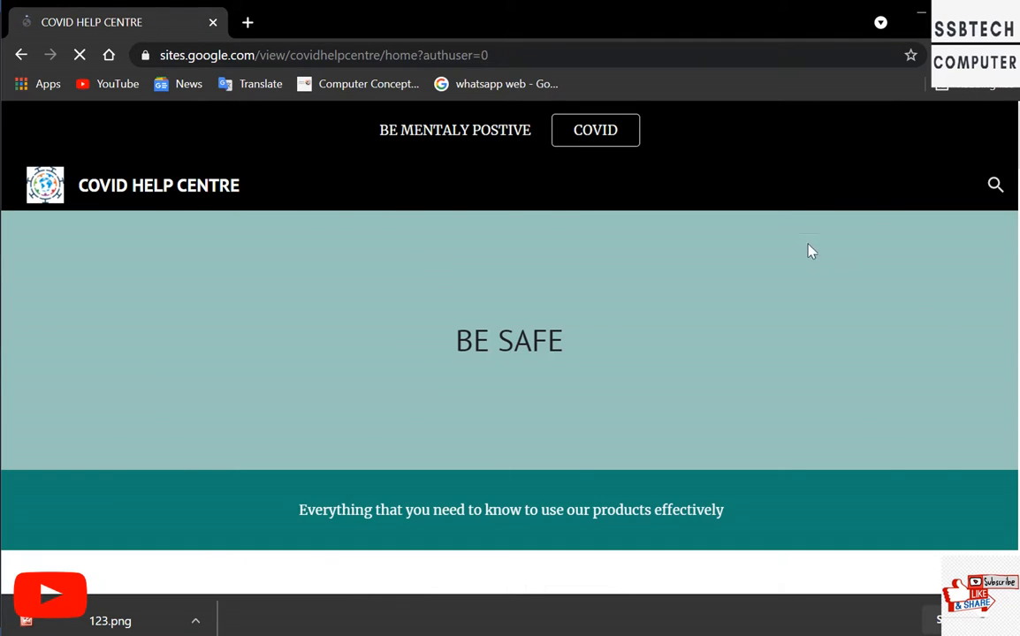
{"action": "scroll", "coordinate": [805, 281], "scroll_direction": "down", "scroll_amount": 1}
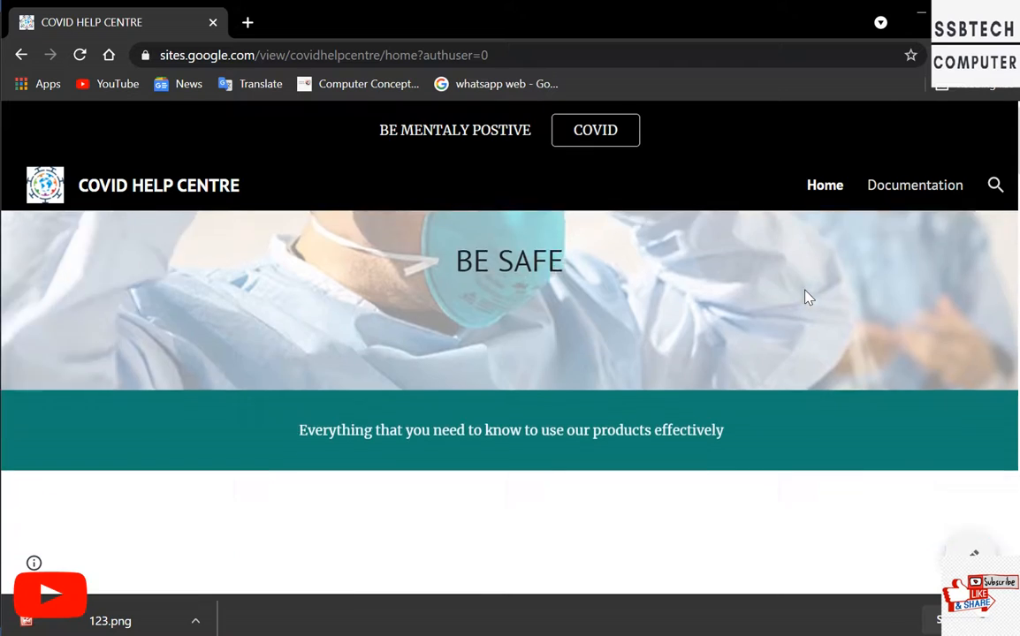
{"action": "scroll", "coordinate": [805, 298], "scroll_direction": "down", "scroll_amount": 5}
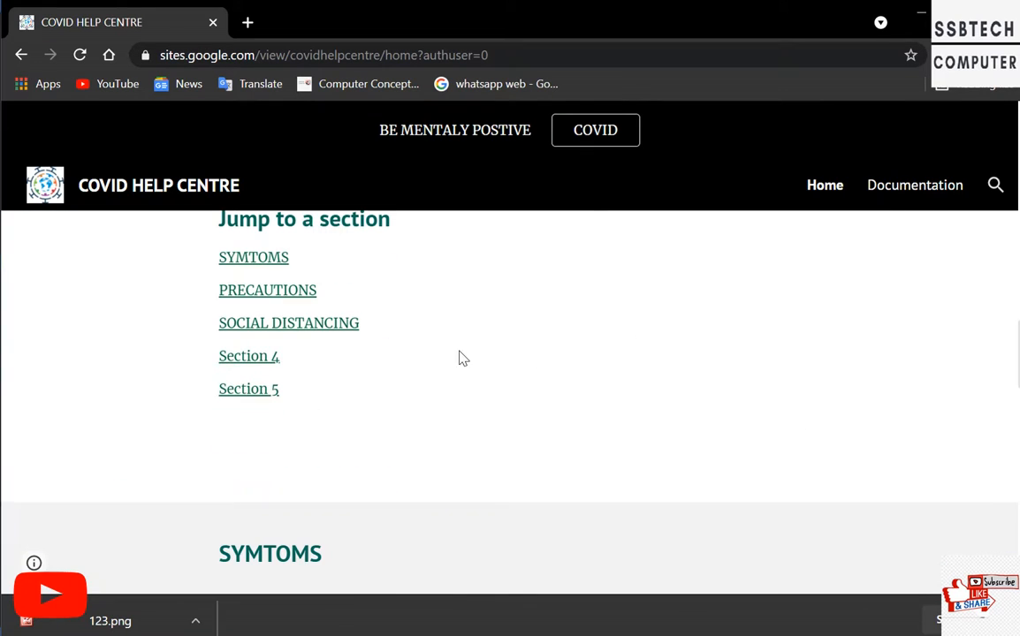
- Jump to the SOCIAL DISTANCING section and expand it to check its text, and follow the COVID link in the announcement banner
{"action": "left_click", "coordinate": [340, 323]}
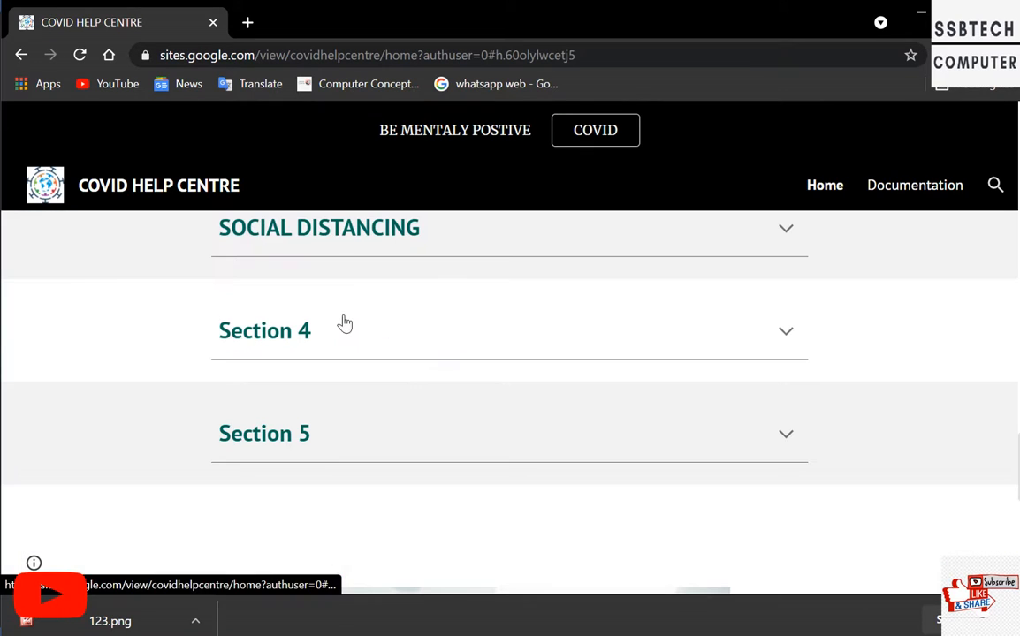
{"action": "left_click", "coordinate": [371, 250]}
{"action": "left_click_drag", "start_coordinate": [318, 311], "coordinate": [477, 408]}
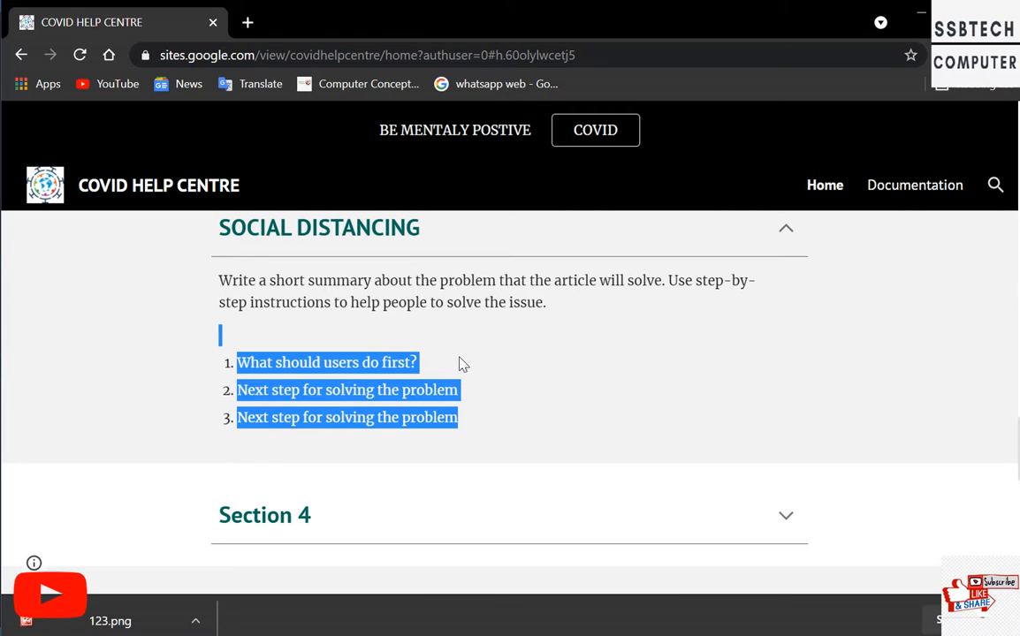
{"action": "left_click", "coordinate": [603, 134]}
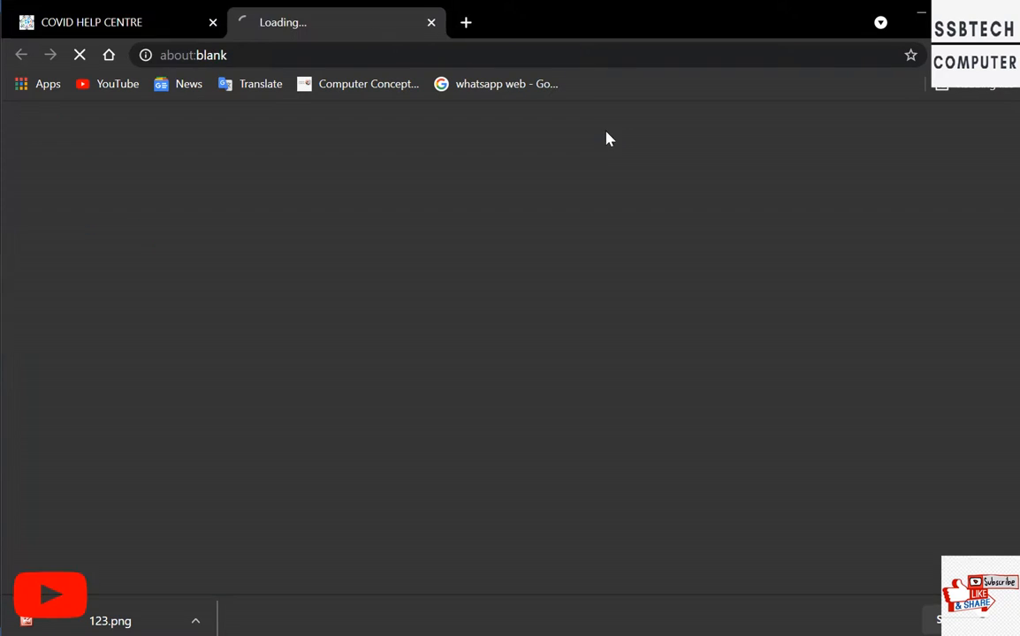